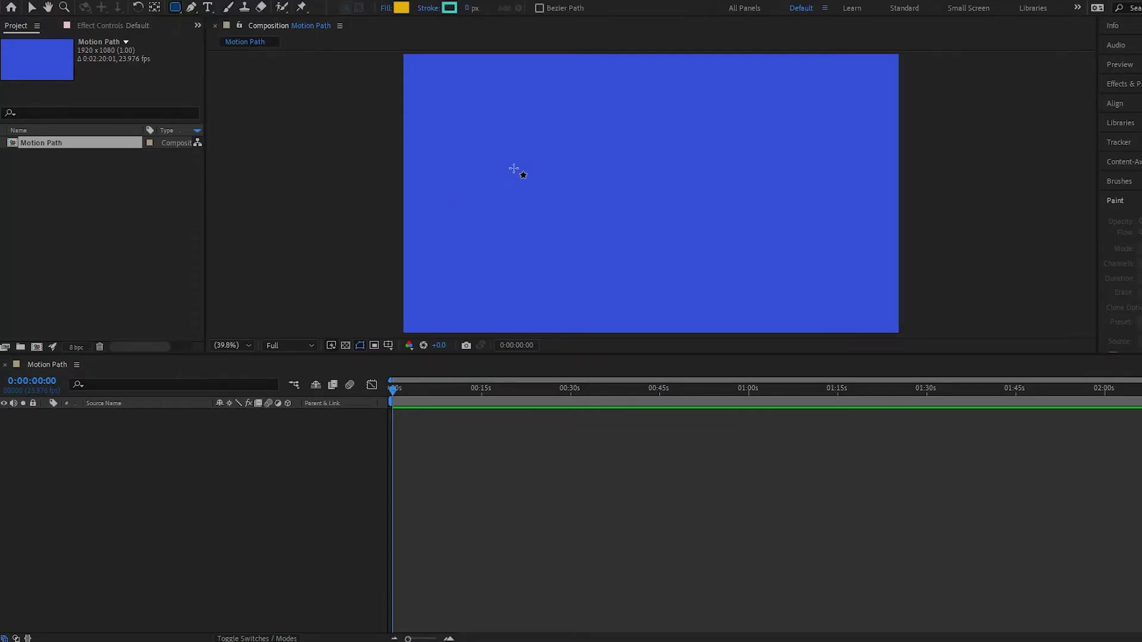
Draw a yellow rounded rectangle with no stroke and place it in the upper-left area of the composition
left_click_drag(526, 140, 661, 205)
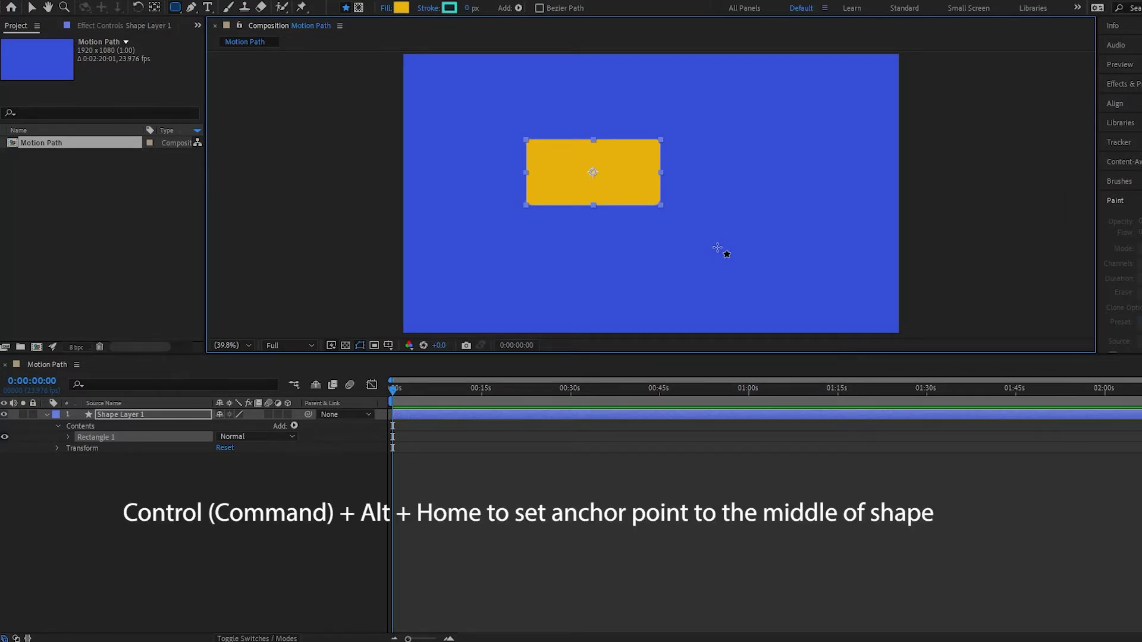
key("v")
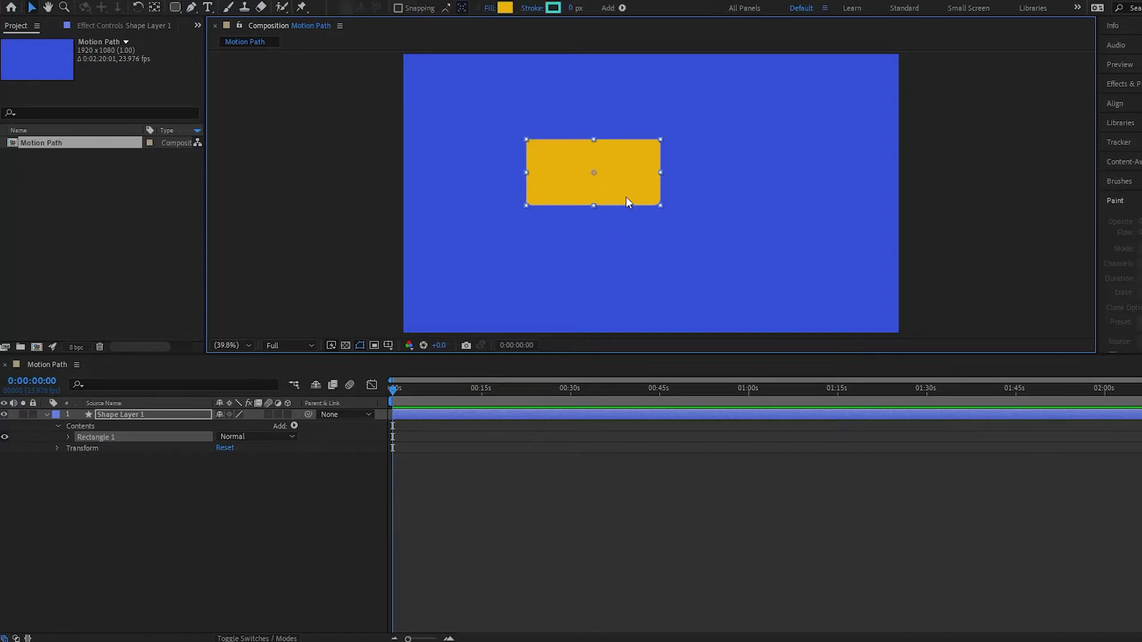
left_click_drag(626, 202, 539, 147)
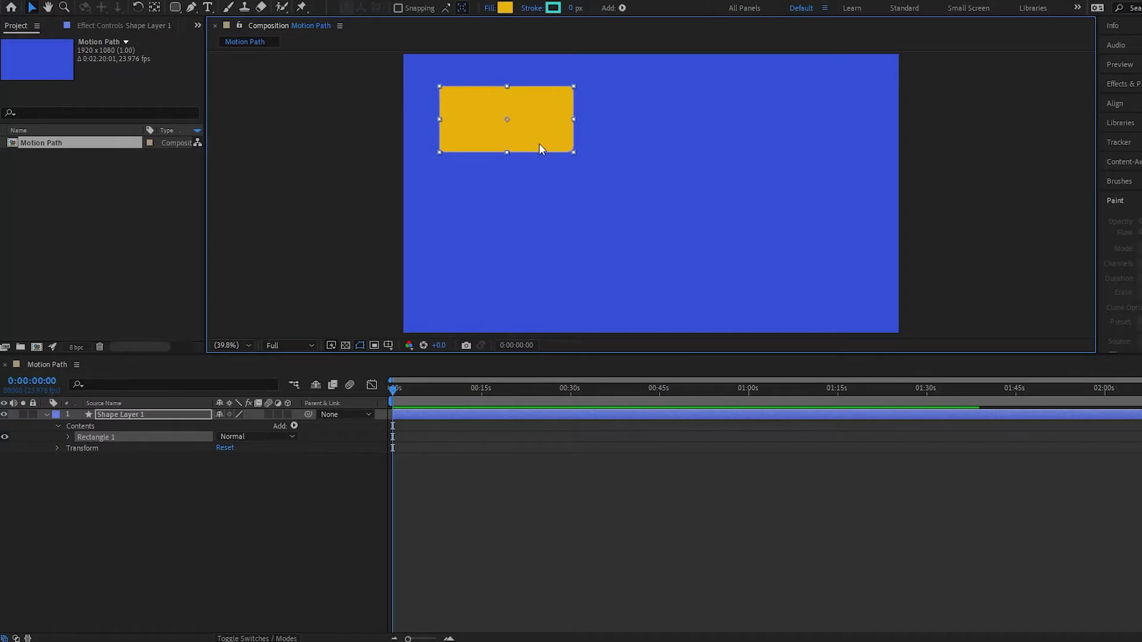
Enable Default Spatial Interpolation to Linear in the General preferences
left_click(27, 0)
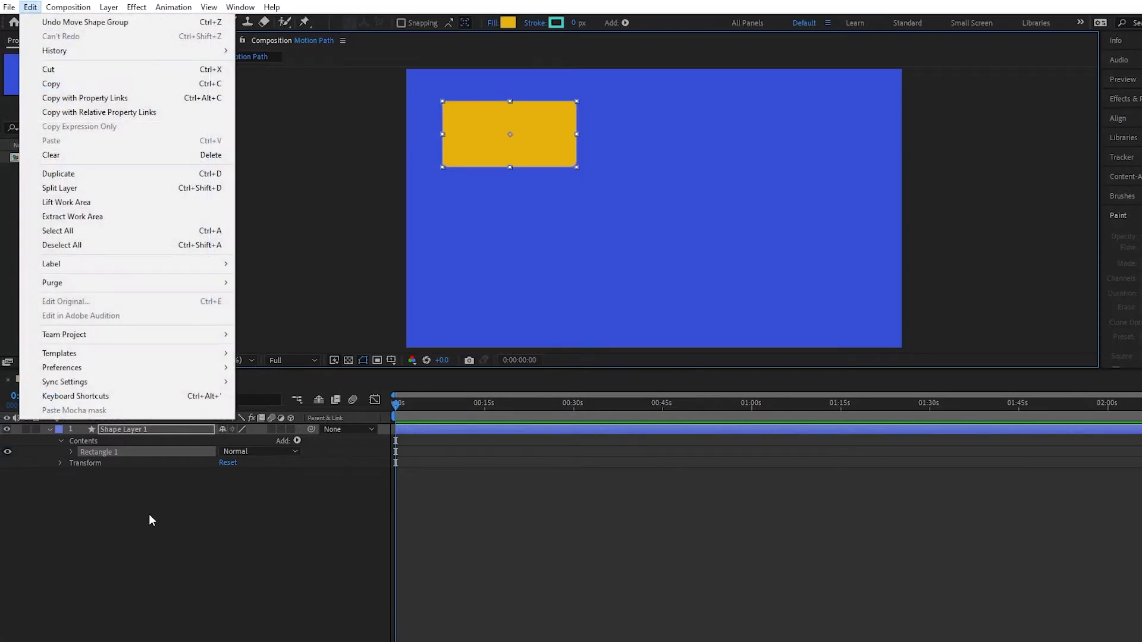
mouse_move(126, 367)
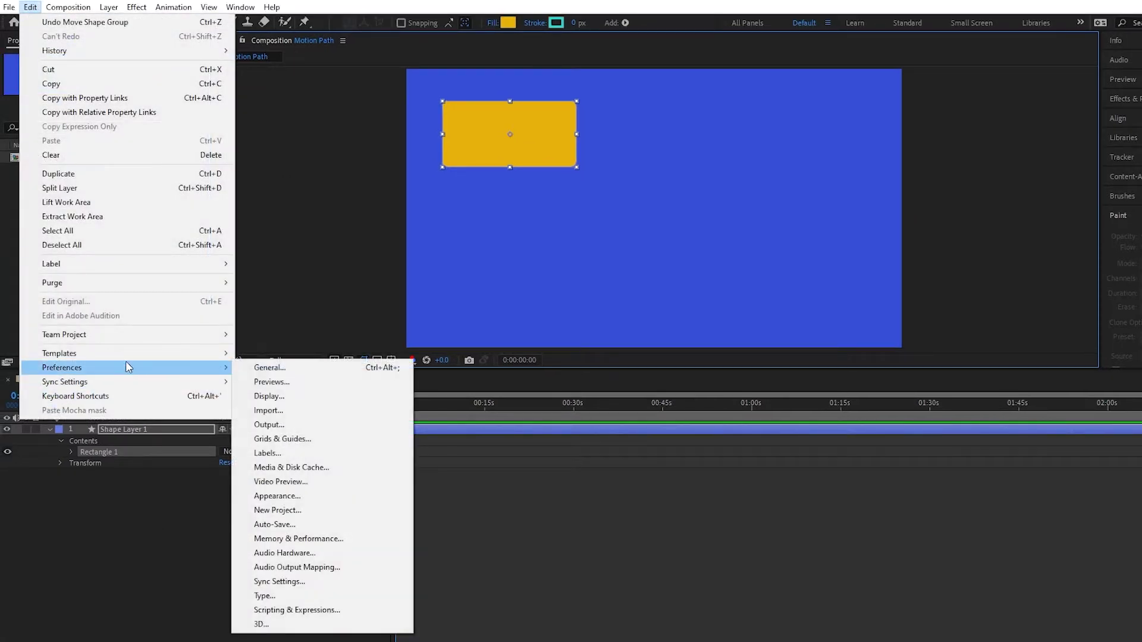
left_click(292, 374)
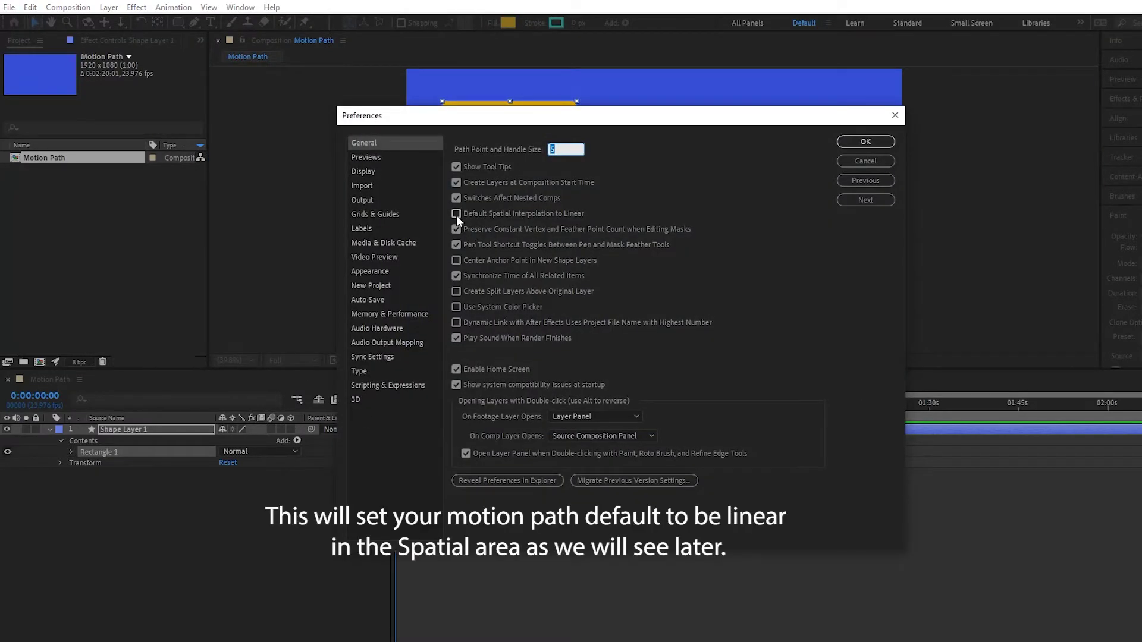
left_click(456, 213)
left_click(866, 142)
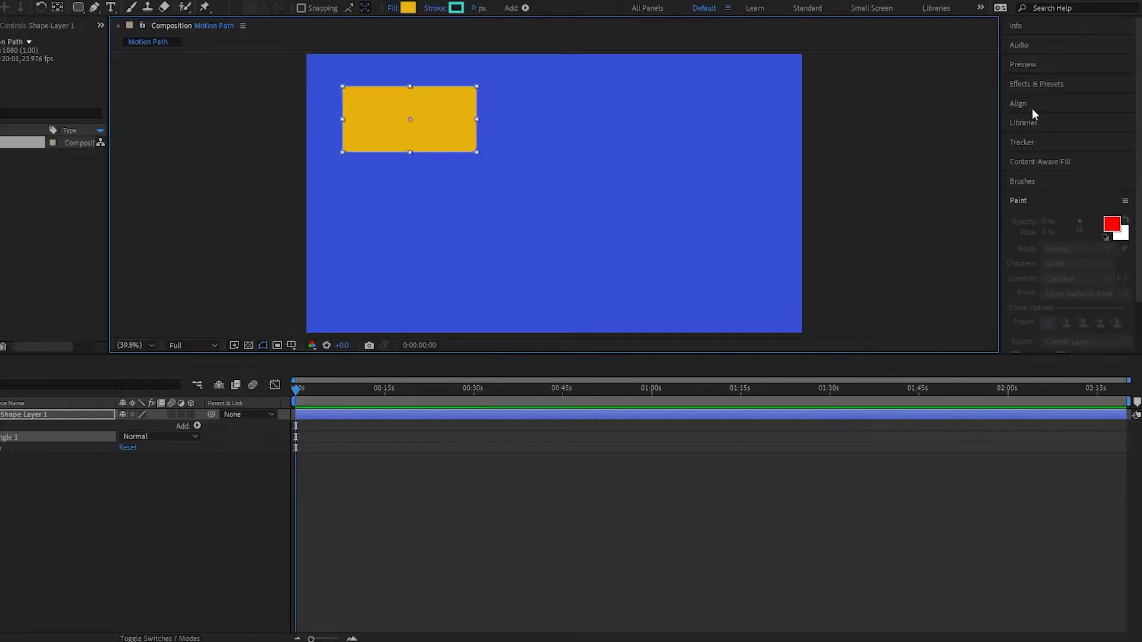
Centre the shape layer's anchor point on the rectangle and set its first Position keyframe at 0:00:00:00
left_click(1029, 66)
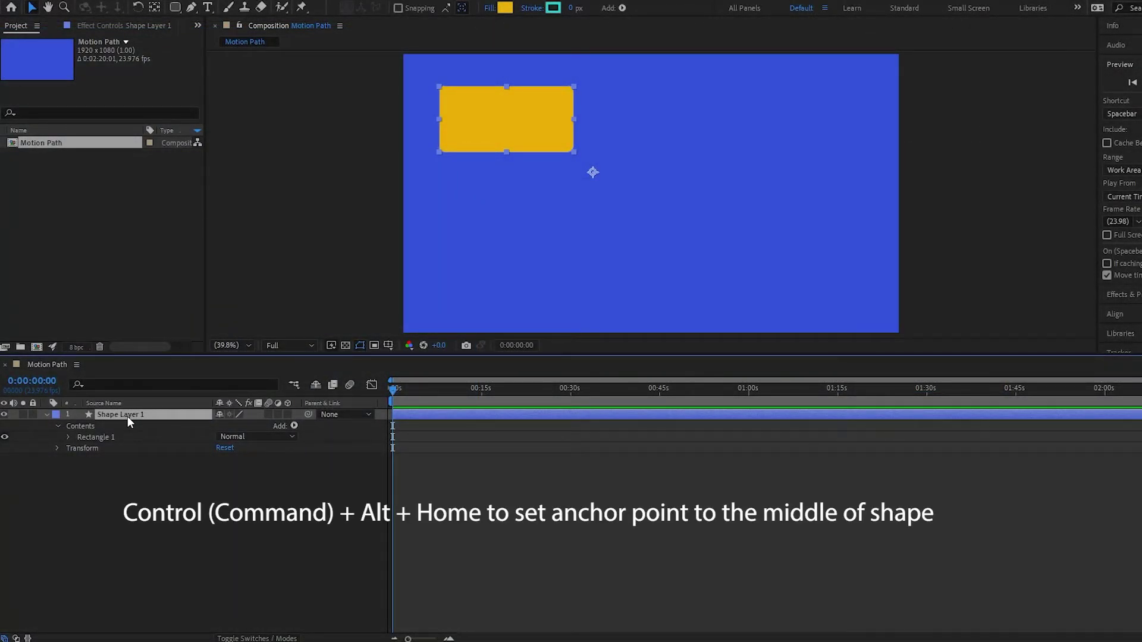
key("ctrl+alt+Home")
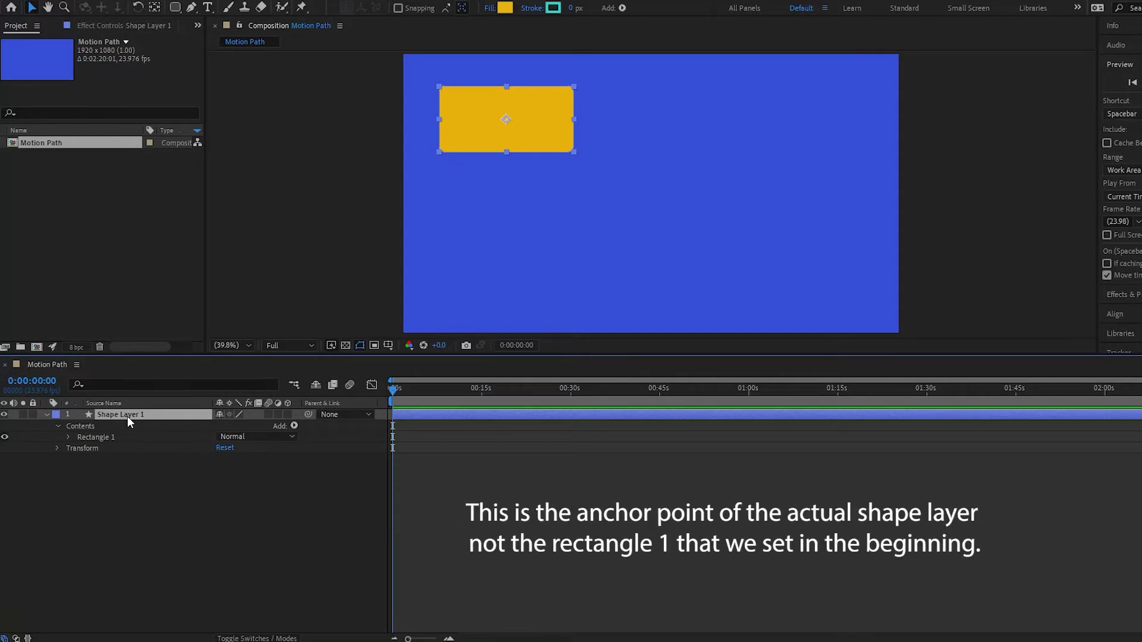
key("p")
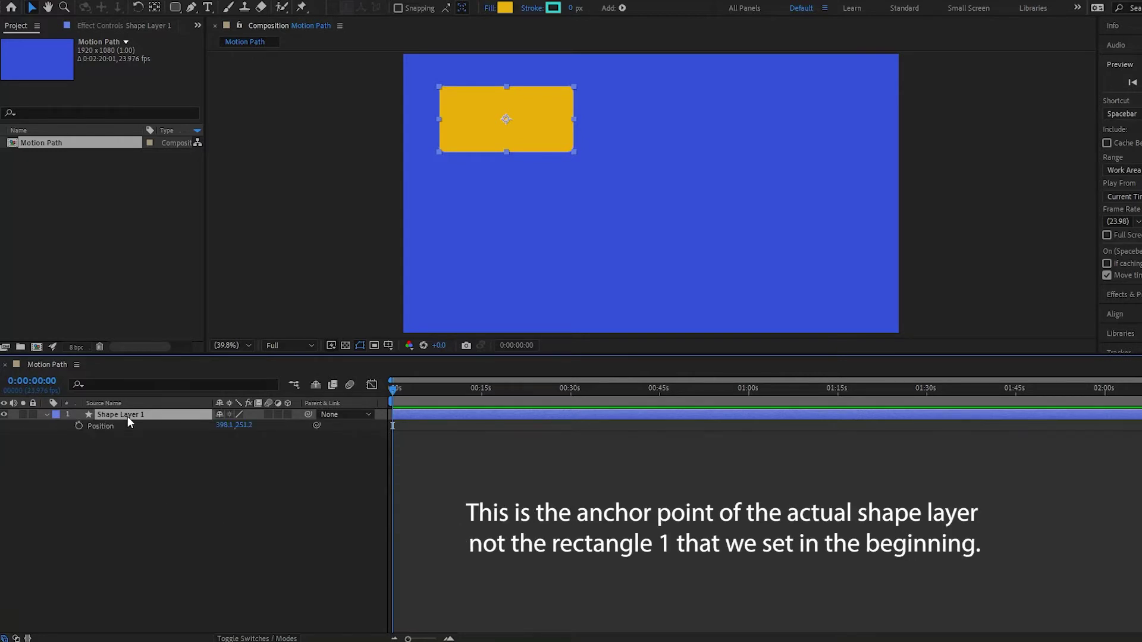
left_click(79, 426)
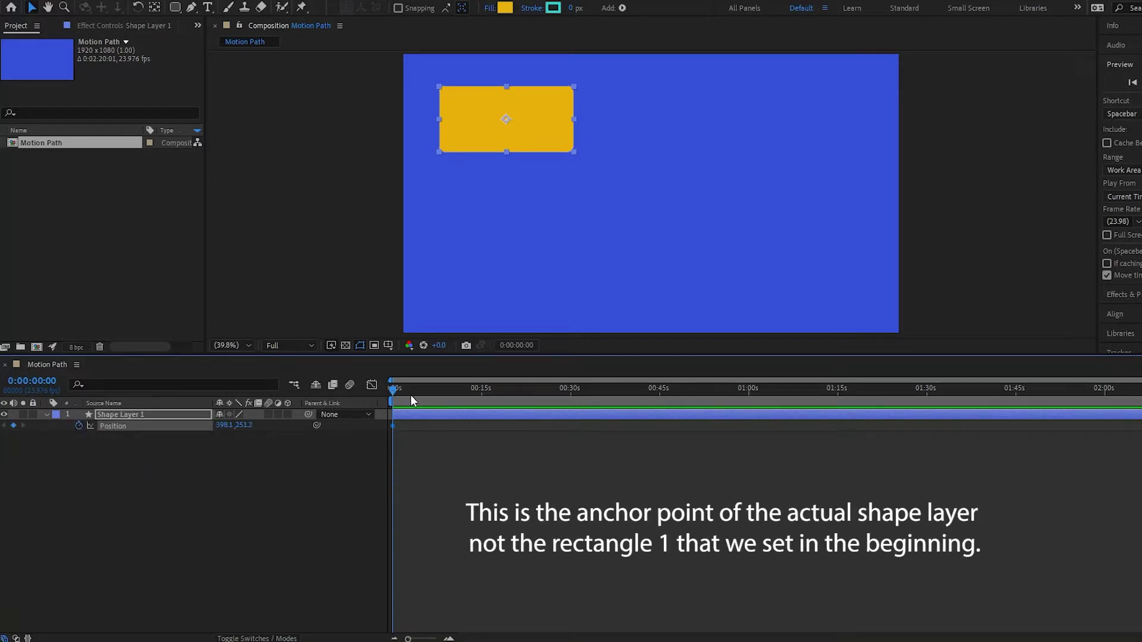
Add Position keyframes at 0:00:02:15, 0:00:04:00 and 0:00:05:00, placing the rectangle lower down, to the right, and near the composition's upper middle
left_click_drag(408, 638, 423, 638)
left_click(428, 391)
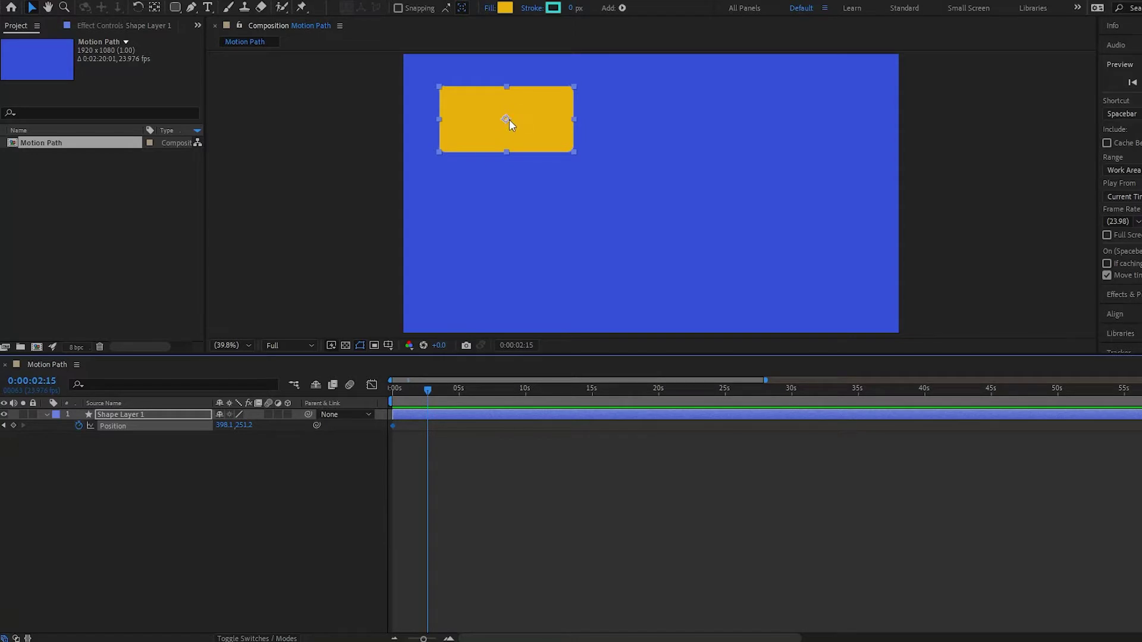
left_click_drag(500, 134, 537, 243)
left_click(446, 393)
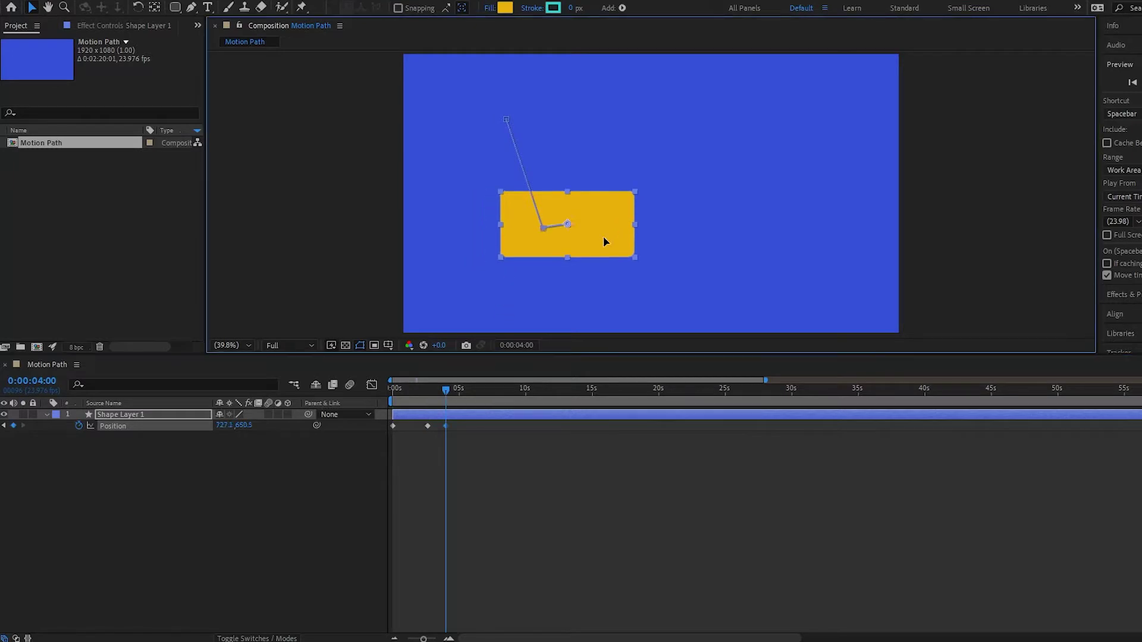
left_click_drag(562, 239, 719, 224)
left_click(459, 392)
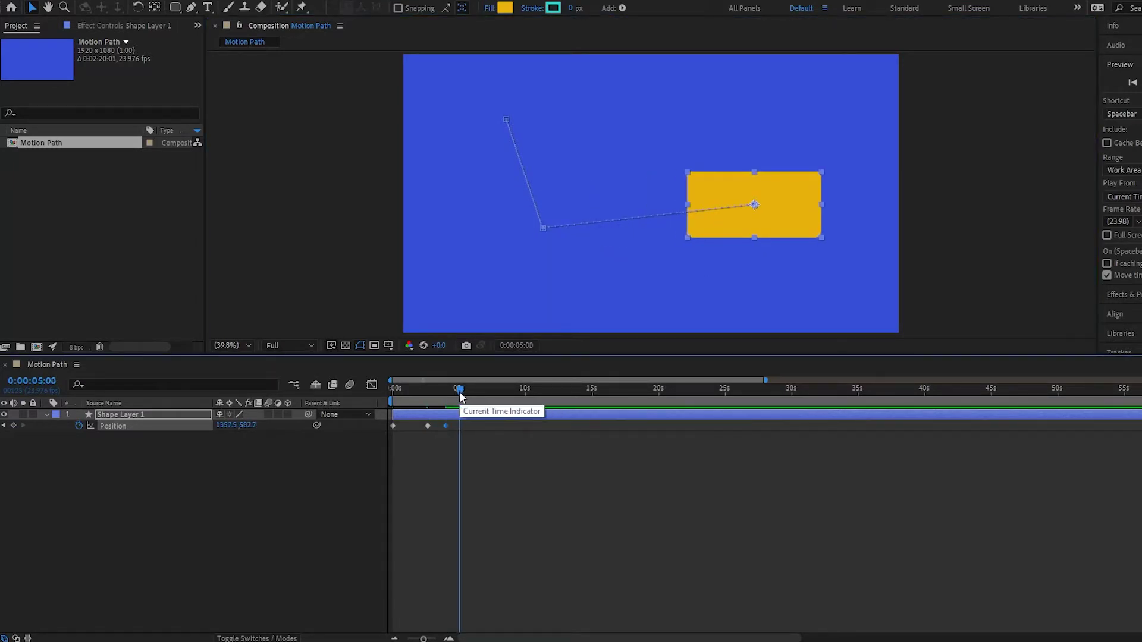
left_click_drag(755, 231, 632, 138)
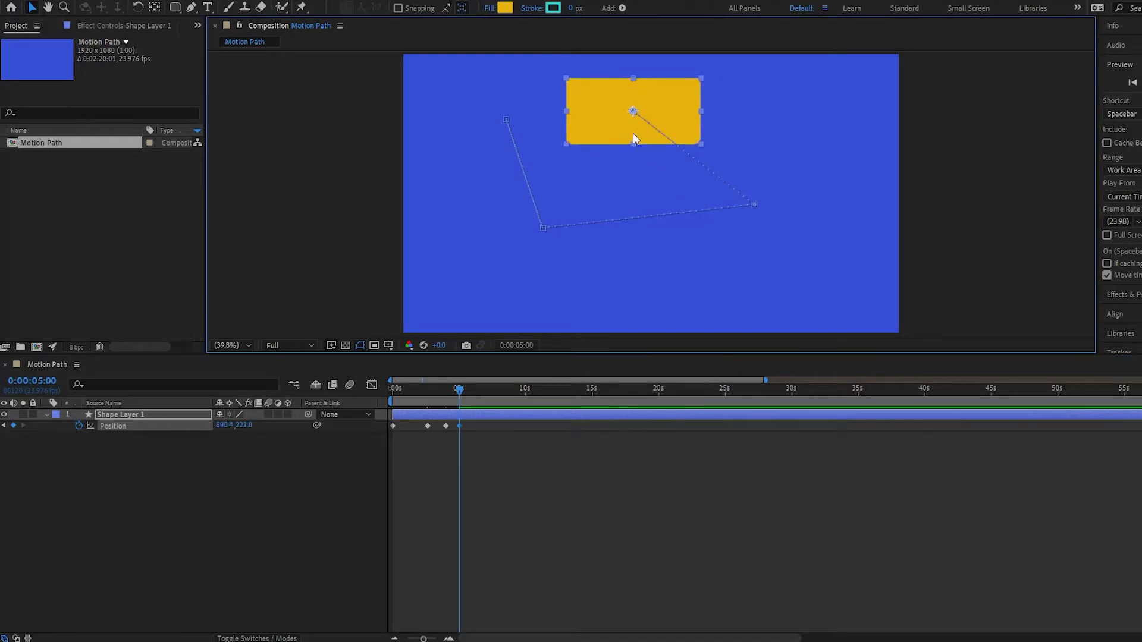
Scrub through the animation and select points on the motion path to compare them with their timeline keyframes
left_click_drag(408, 394, 459, 397)
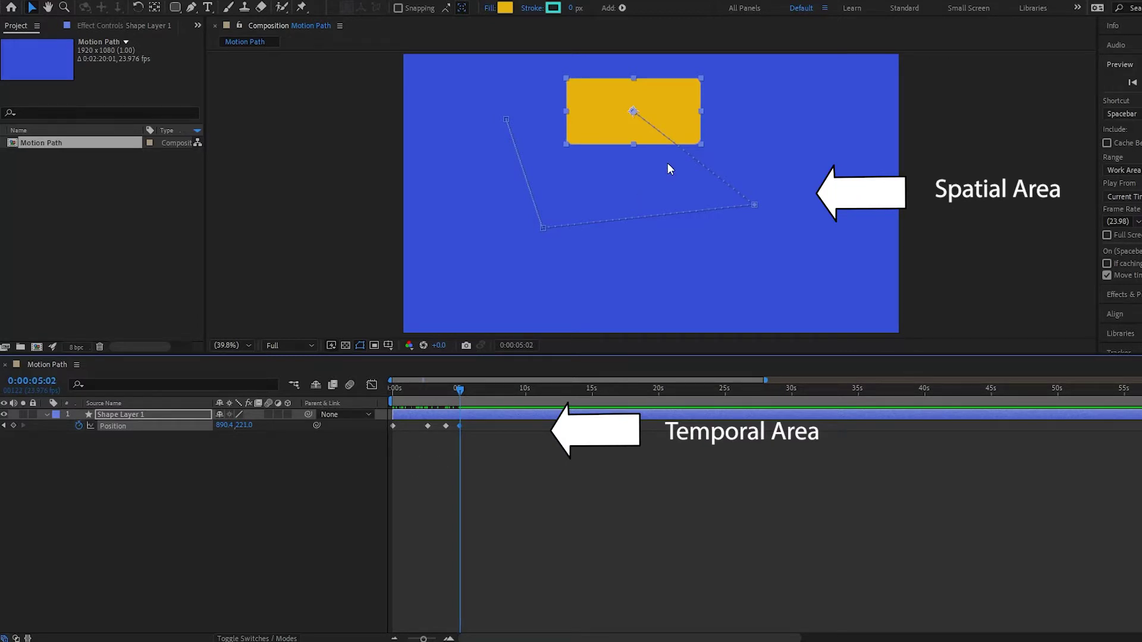
left_click(505, 118)
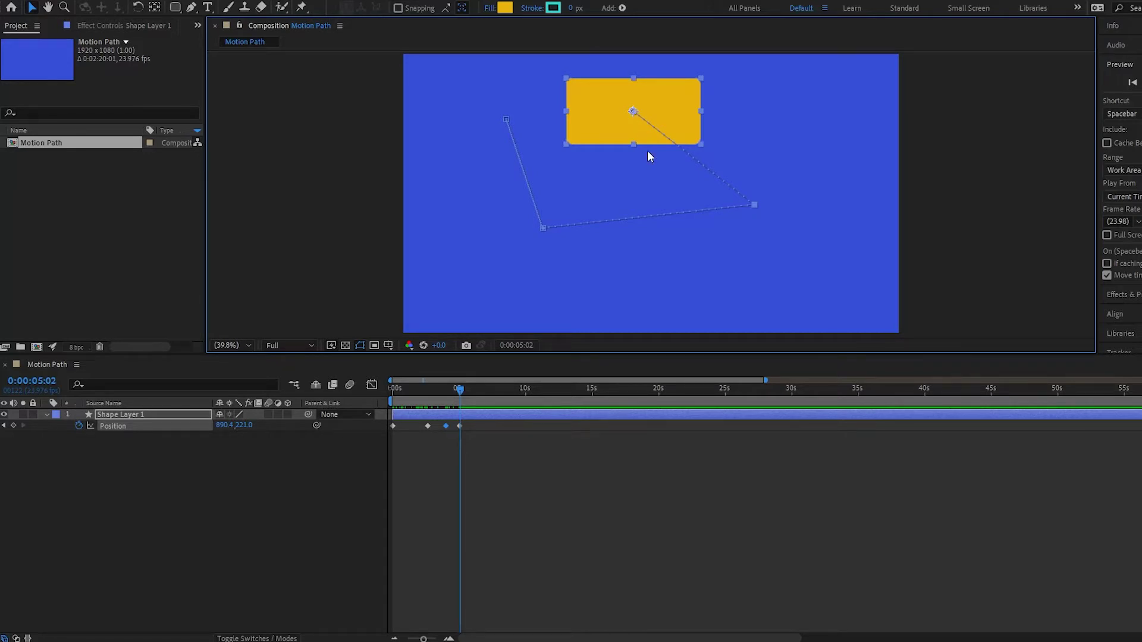
left_click(671, 158)
left_click(593, 114)
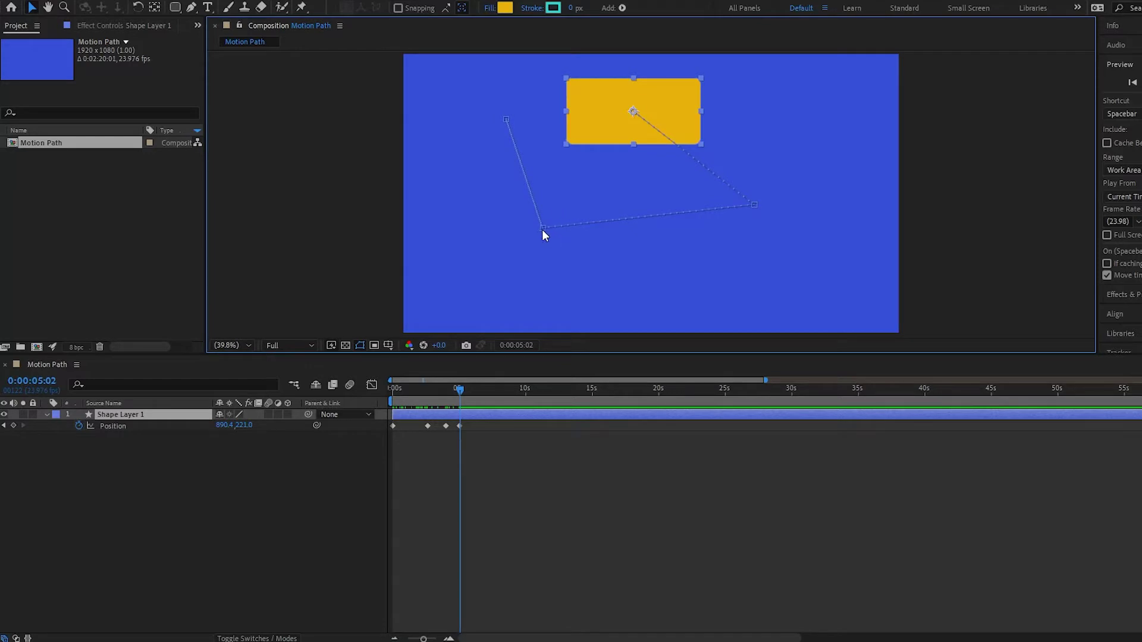
Reshape the motion path by moving its second keyframe to the right and up, keeping its timing
left_click_drag(543, 228, 647, 260)
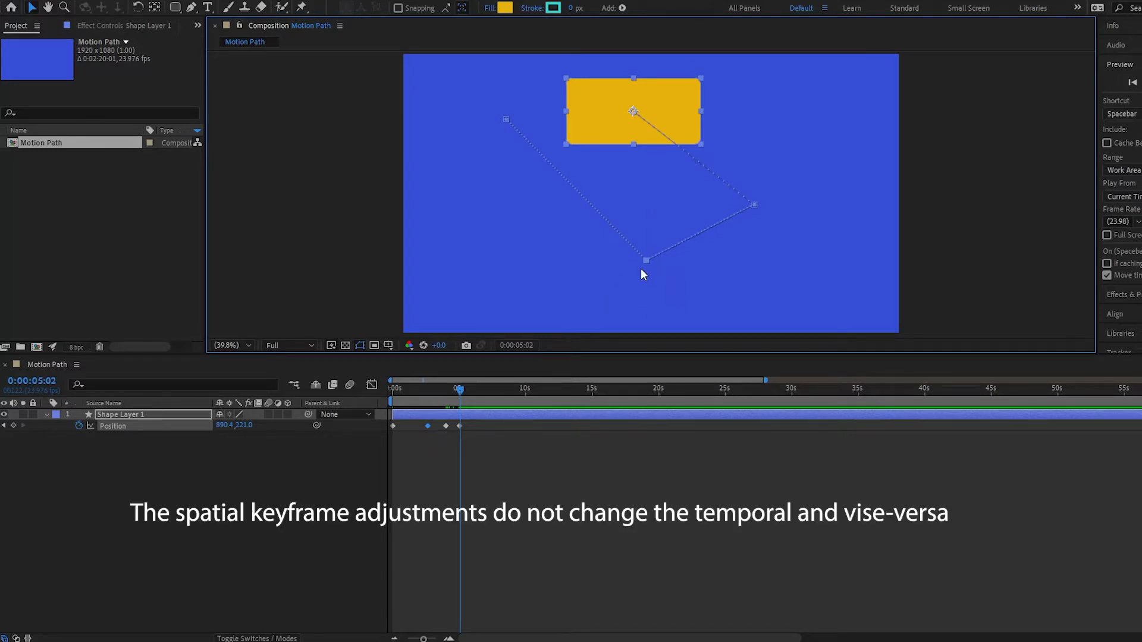
left_click_drag(646, 260, 586, 196)
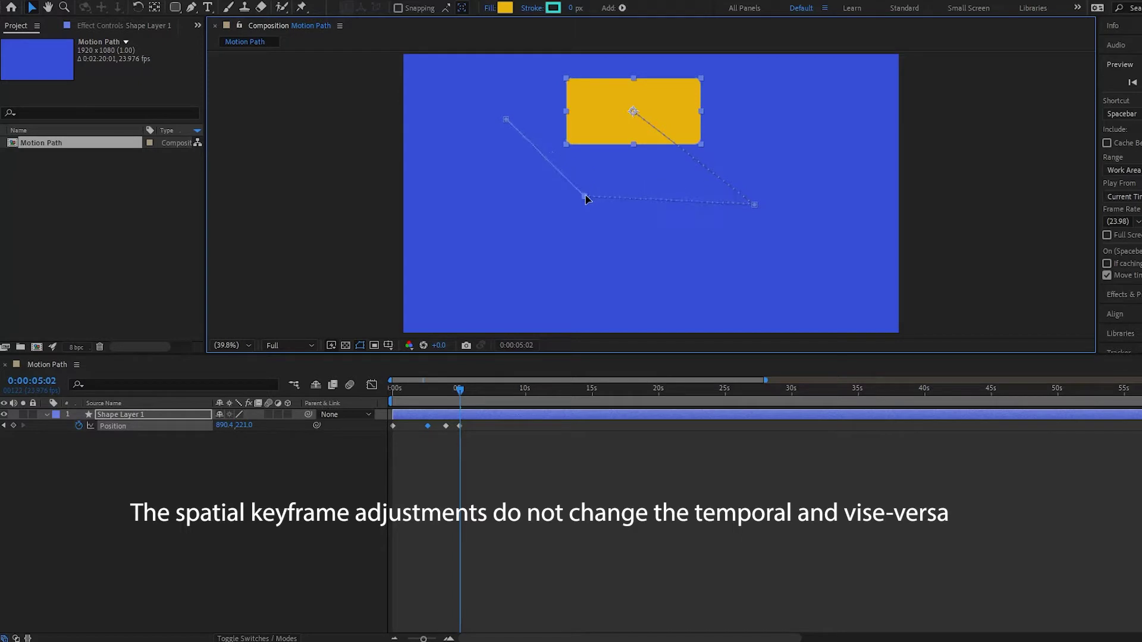
mouse_move(429, 425)
left_mouse_down()
mouse_move(412, 430)
mouse_move(427, 427)
left_mouse_up()
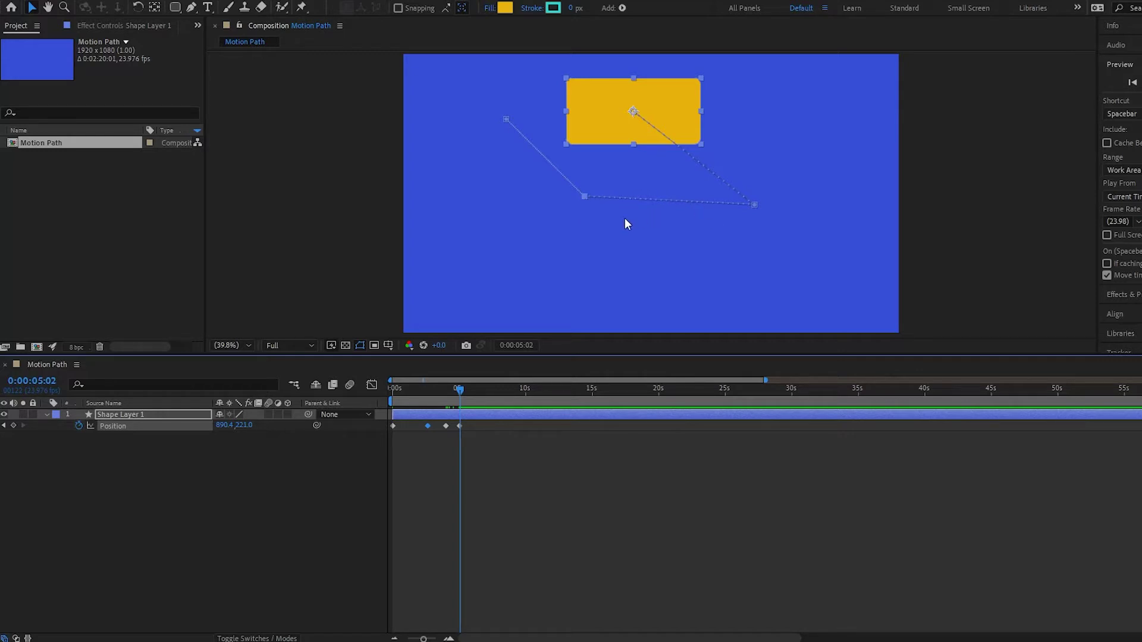
Examine the frame dots after the motion path's second keyframe, advancing frame by frame from 0:00:02:15 to 0:00:03:08
scroll(625, 224, "up", 5)
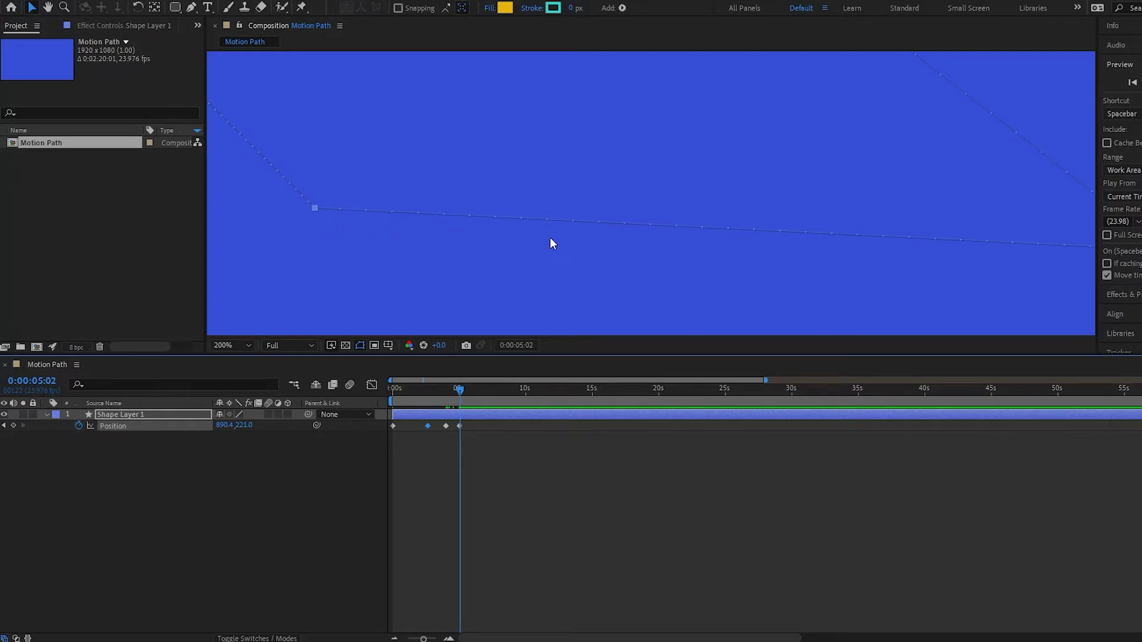
left_click_drag(440, 390, 431, 391)
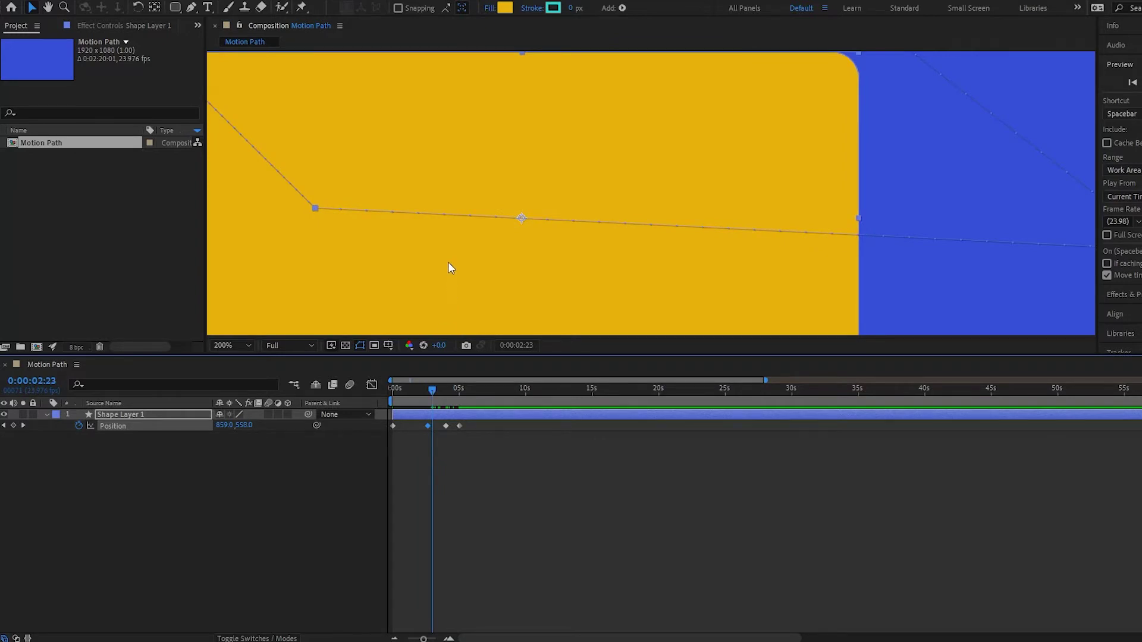
key("comma")
left_click(429, 390)
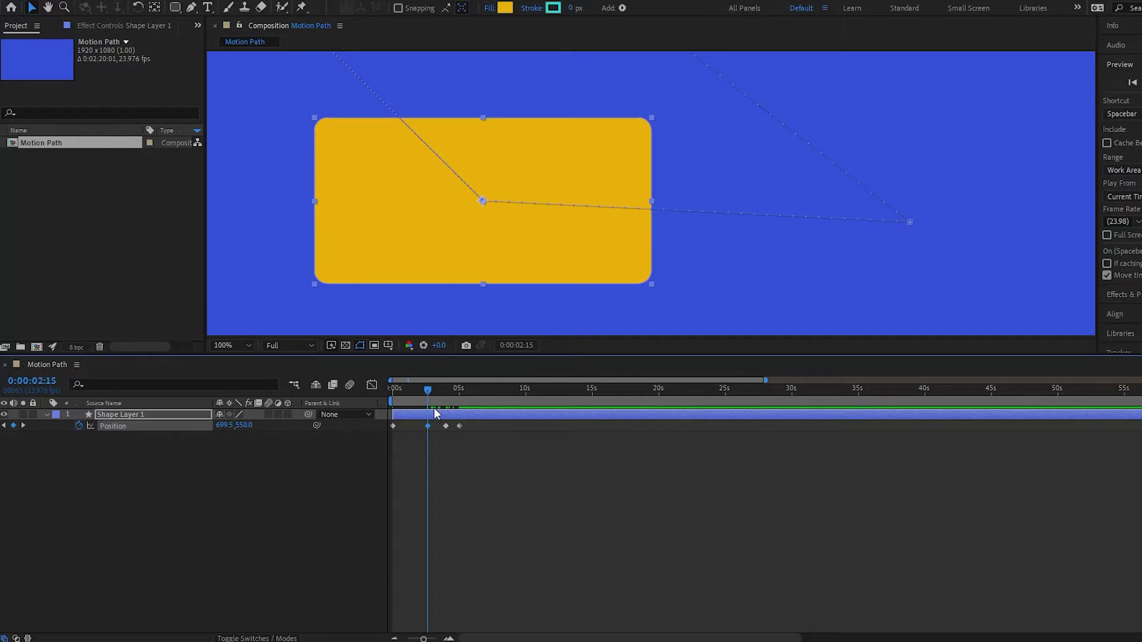
scroll(433, 411, "up", 5)
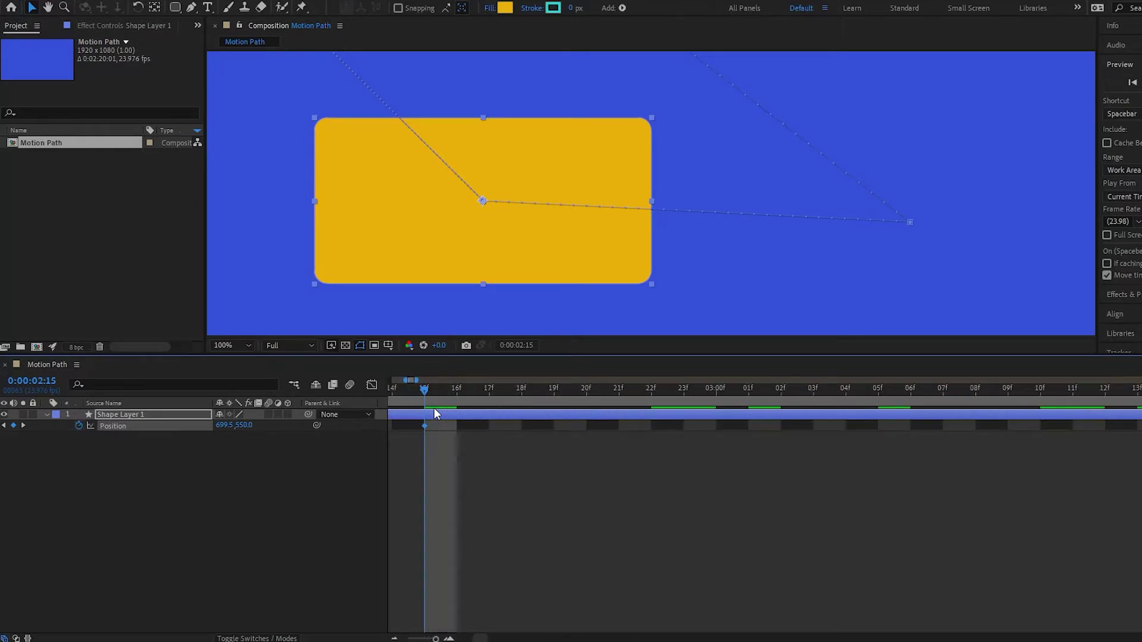
key("Page_Down")
key("Page_Down")
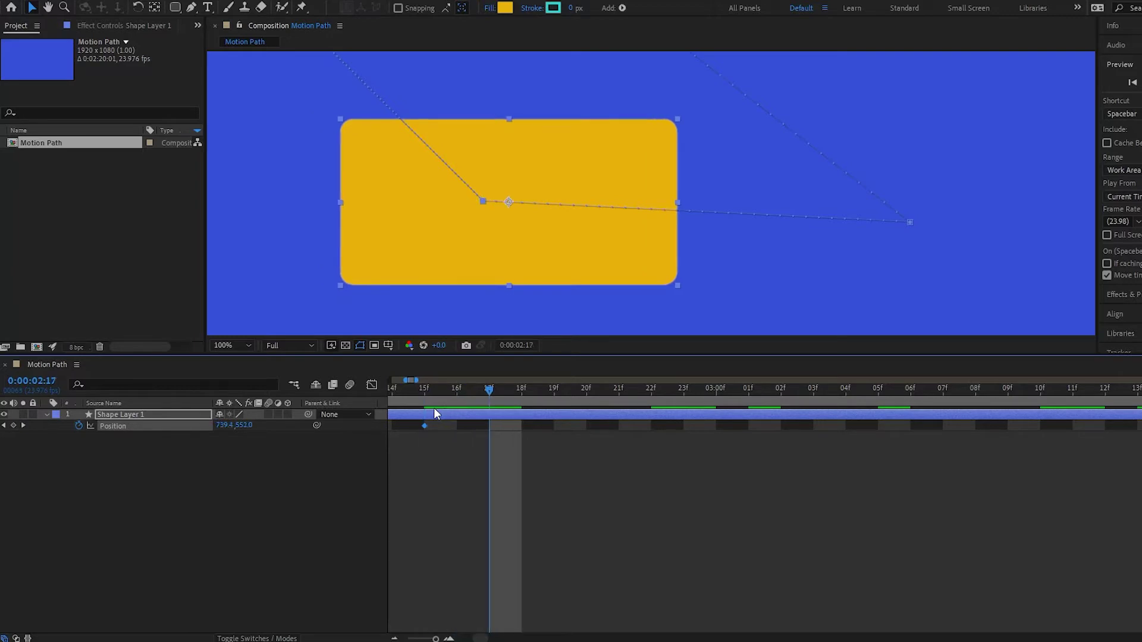
key("Page_Down")
key("Page_Down")
key("Page_Down")
key("Page_Down")
key("Page_Down")
key("Page_Down")
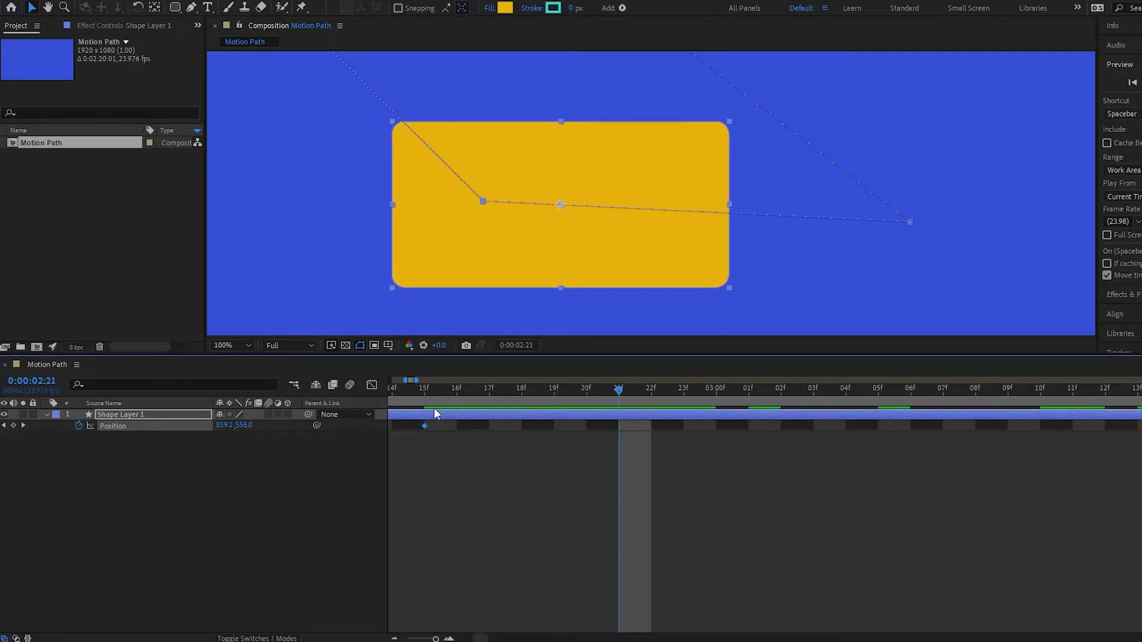
key("Page_Down")
key("Page_Down")
key("Page_Down")
key("Page_Down")
key("Page_Down")
key("Page_Down")
key("Page_Down")
key("Page_Down")
key("Page_Down")
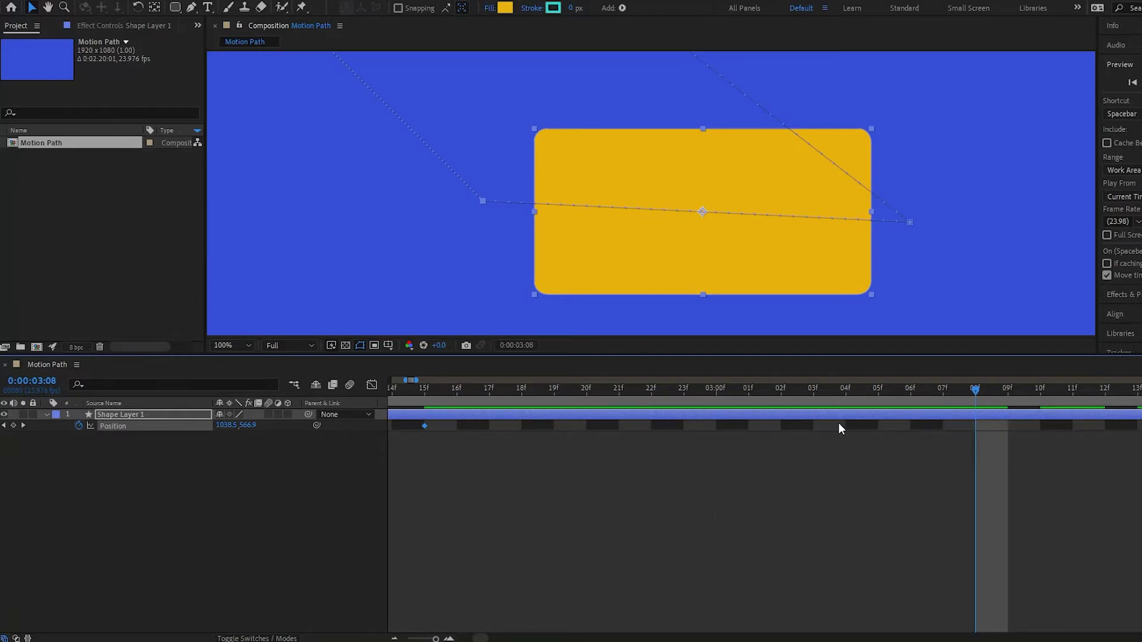
Return to 0:00:00:00 and move the second motion path keyframe closer to the first one
left_click_drag(435, 639, 416, 639)
key("comma")
key("comma")
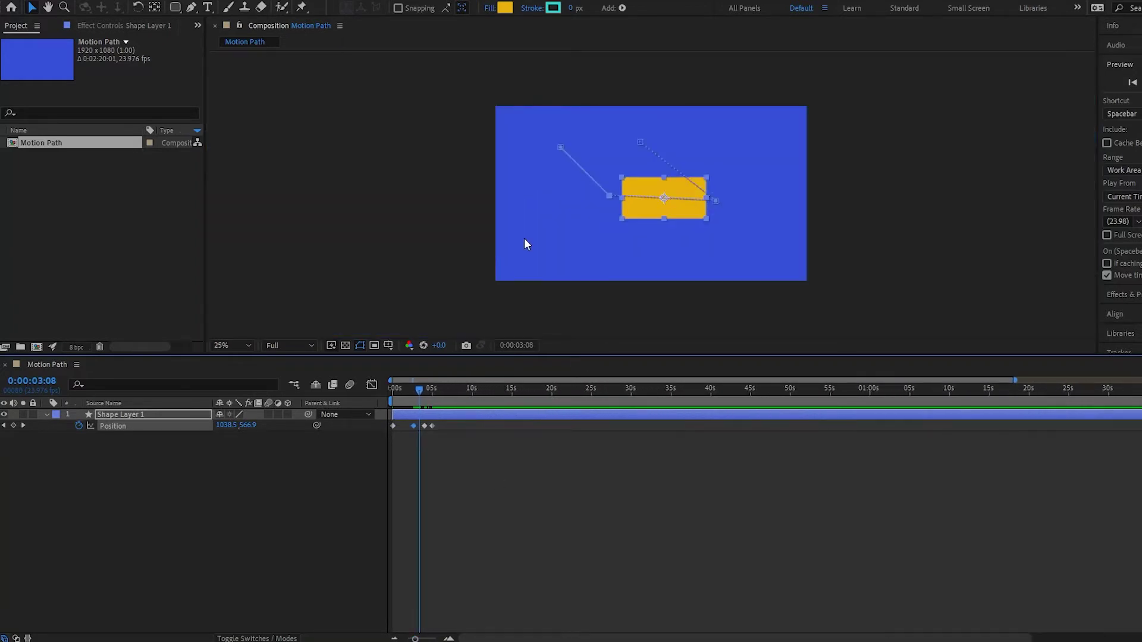
left_click(651, 108)
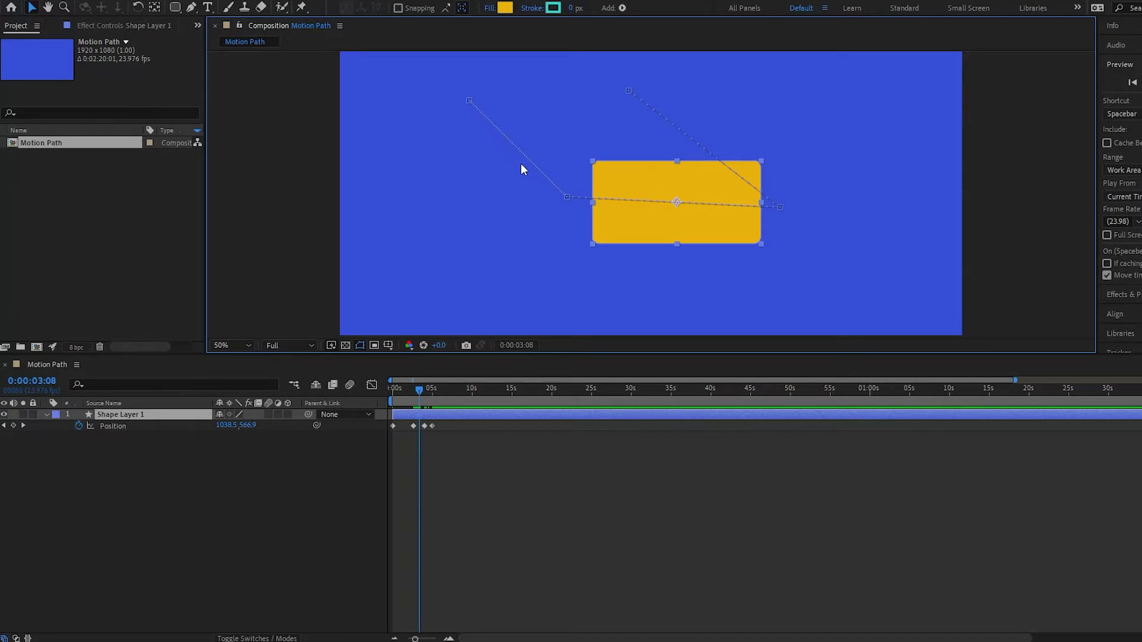
left_click_drag(418, 390, 391, 398)
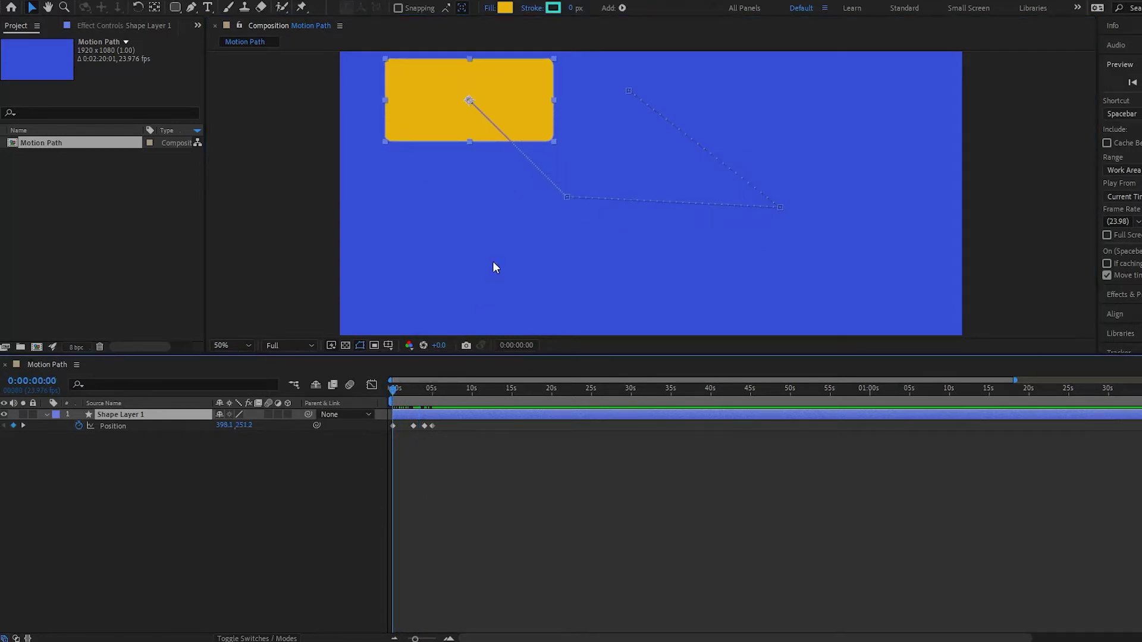
left_click_drag(566, 199, 527, 151)
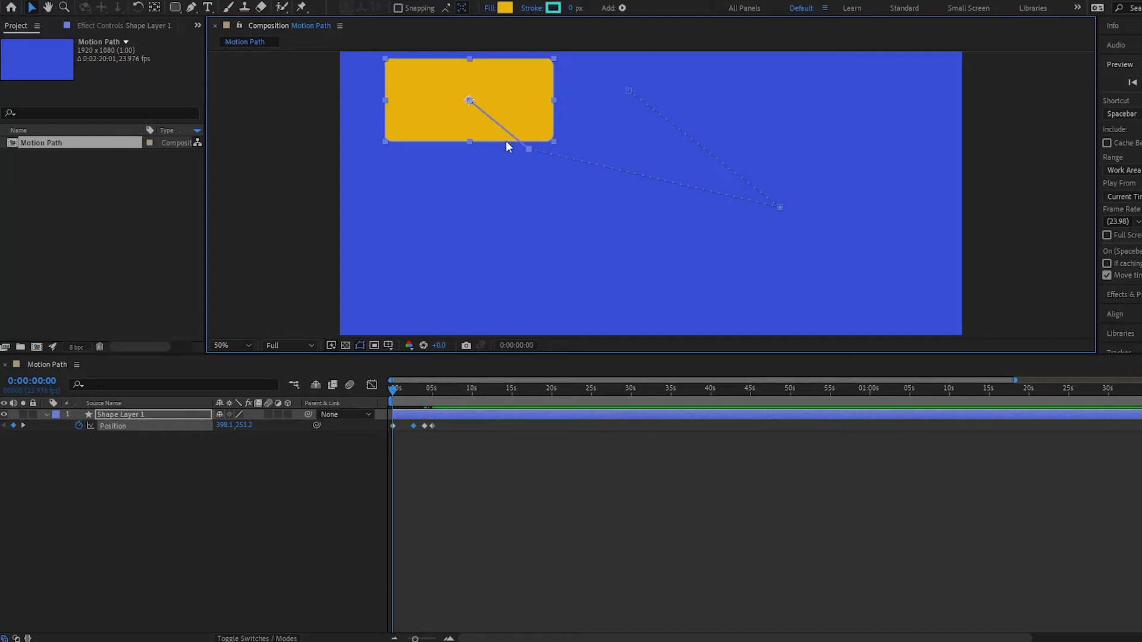
Preview the shortened first path segment, and move the third motion path keyframe towards the composition's lower-right corner
key("period")
left_click_drag(359, 135, 523, 273)
key("comma")
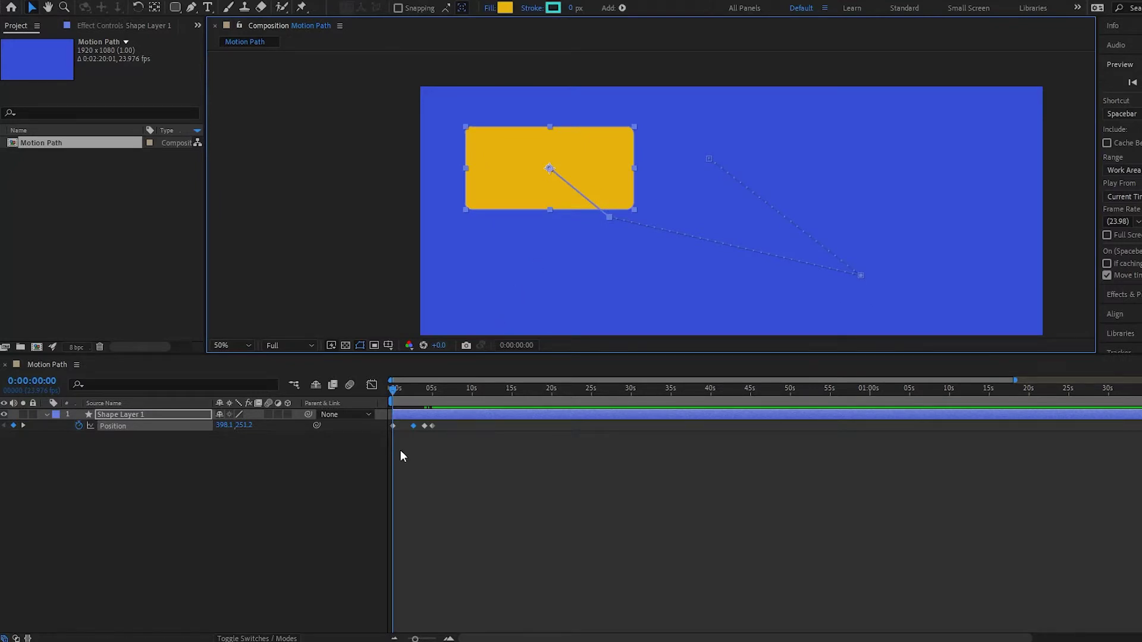
left_click_drag(394, 389, 413, 388)
key("Home")
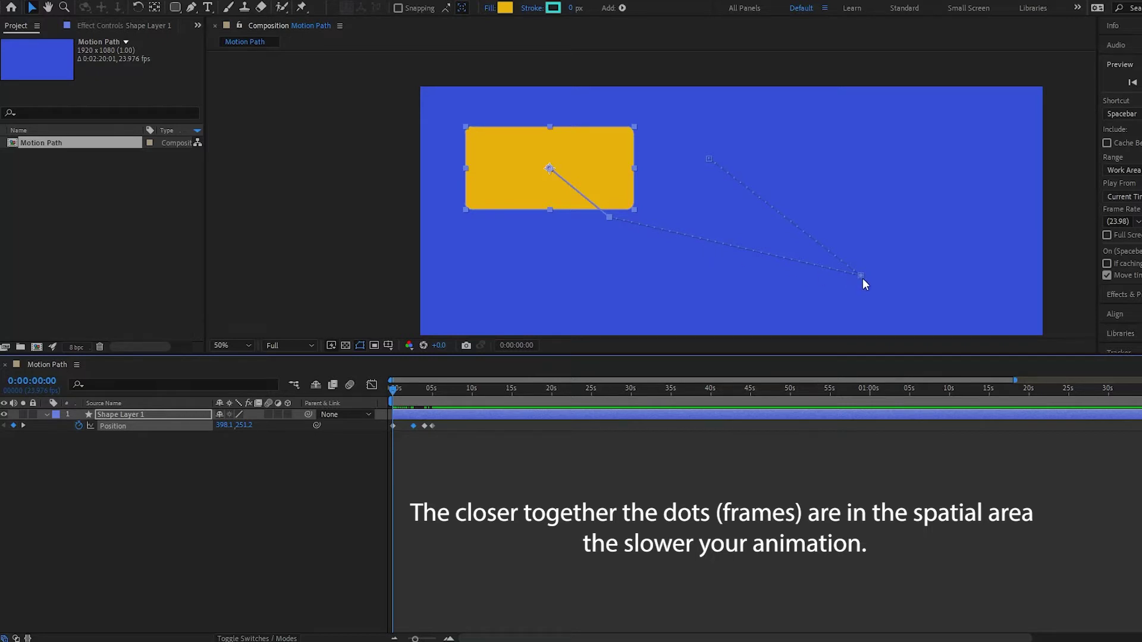
left_click_drag(859, 276, 1017, 328)
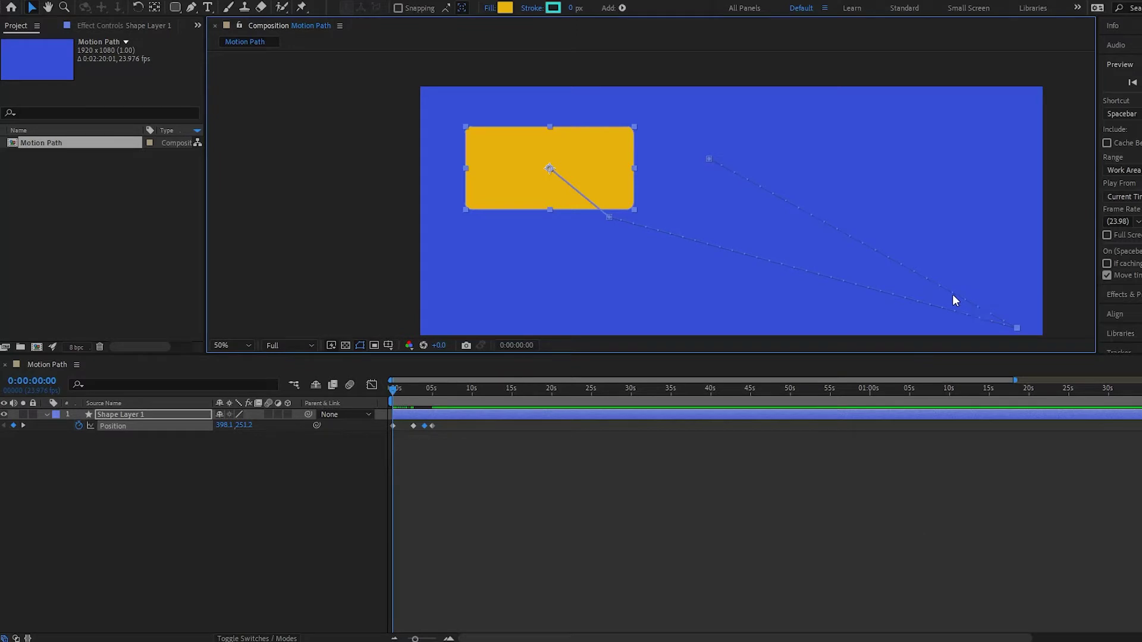
Move the path's third keyframe into the composition's lower-right corner and the second closer to the first, and preview the motion
key("comma")
left_click_drag(833, 261, 840, 308)
left_click_drag(629, 203, 617, 192)
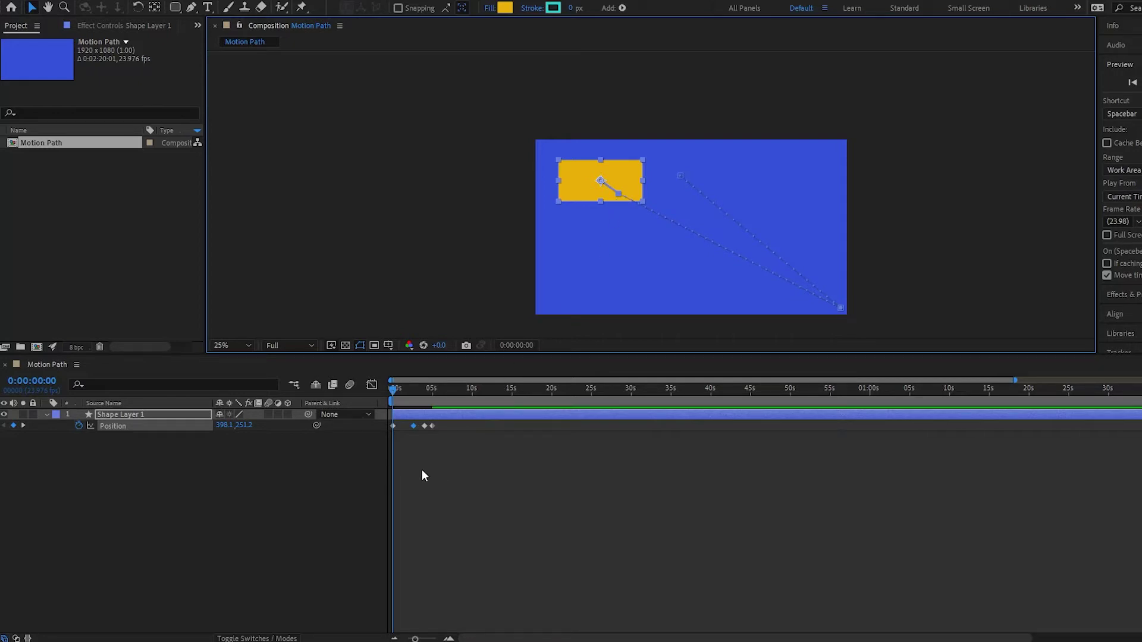
key("space")
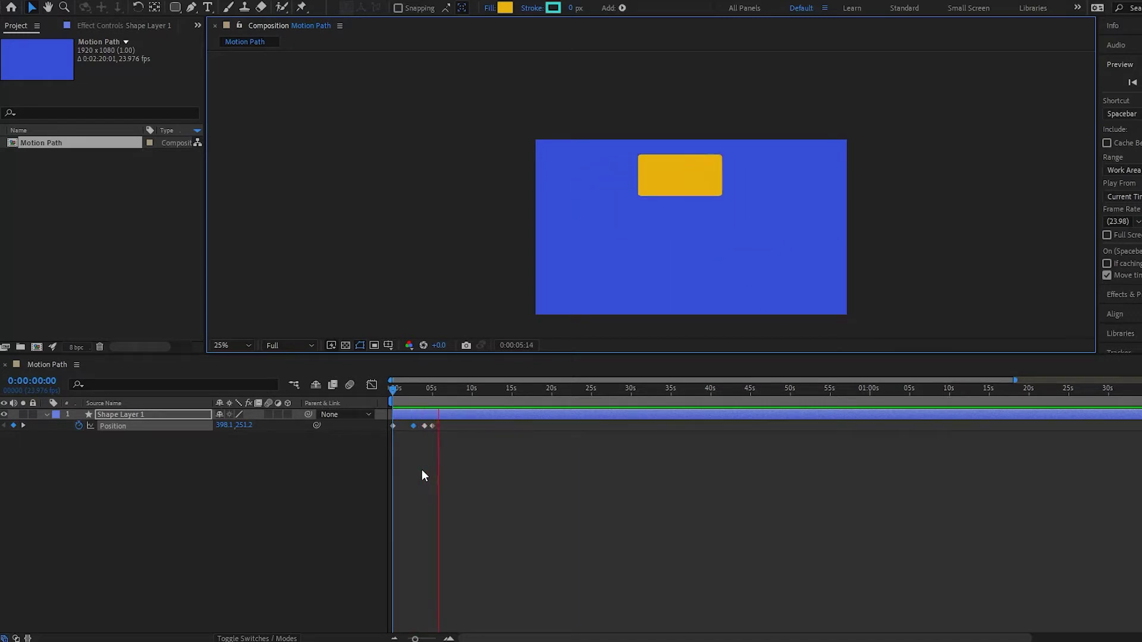
key("space")
left_click(393, 393)
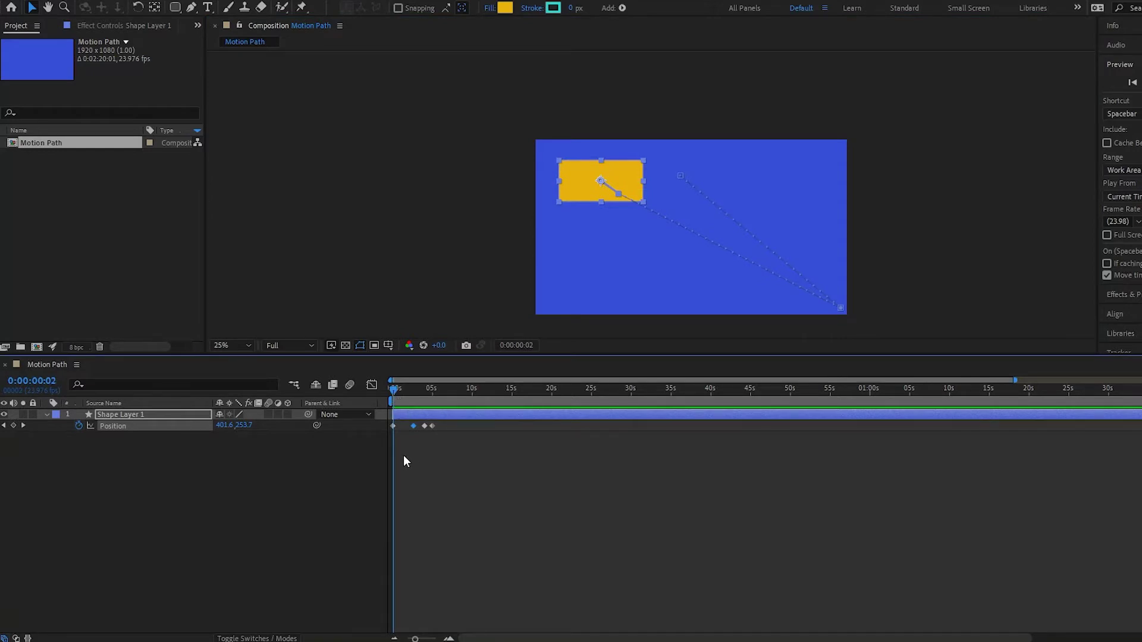
Retime the second Position keyframe to about frame 10 without moving it on the path, and preview the shortened first segment
mouse_move(413, 428)
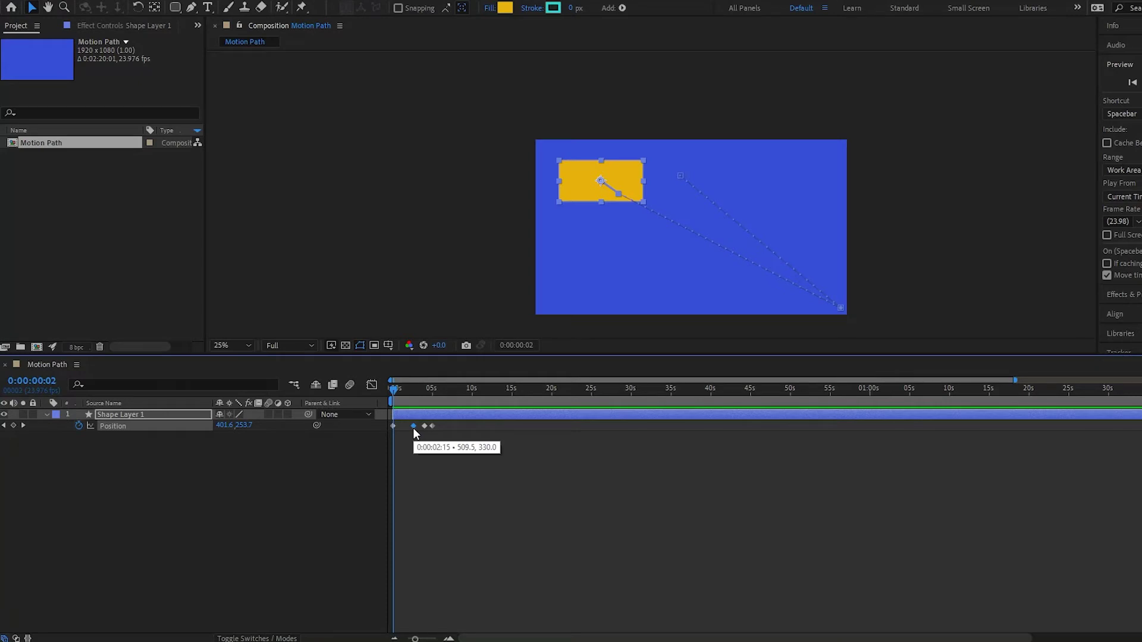
left_click_drag(413, 426, 399, 430)
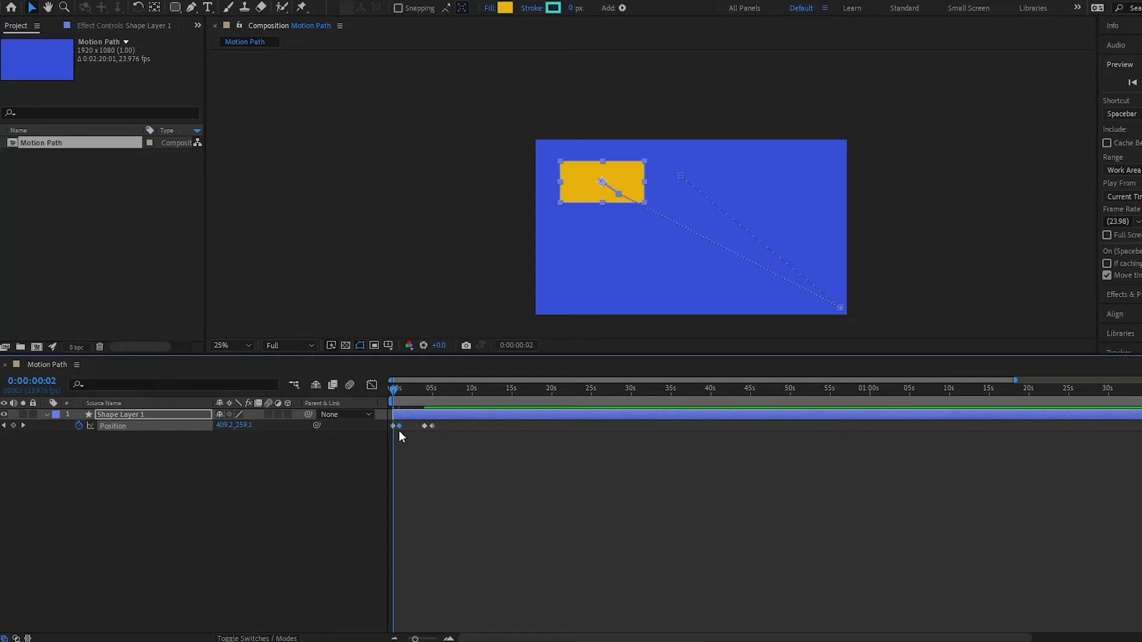
key("slash")
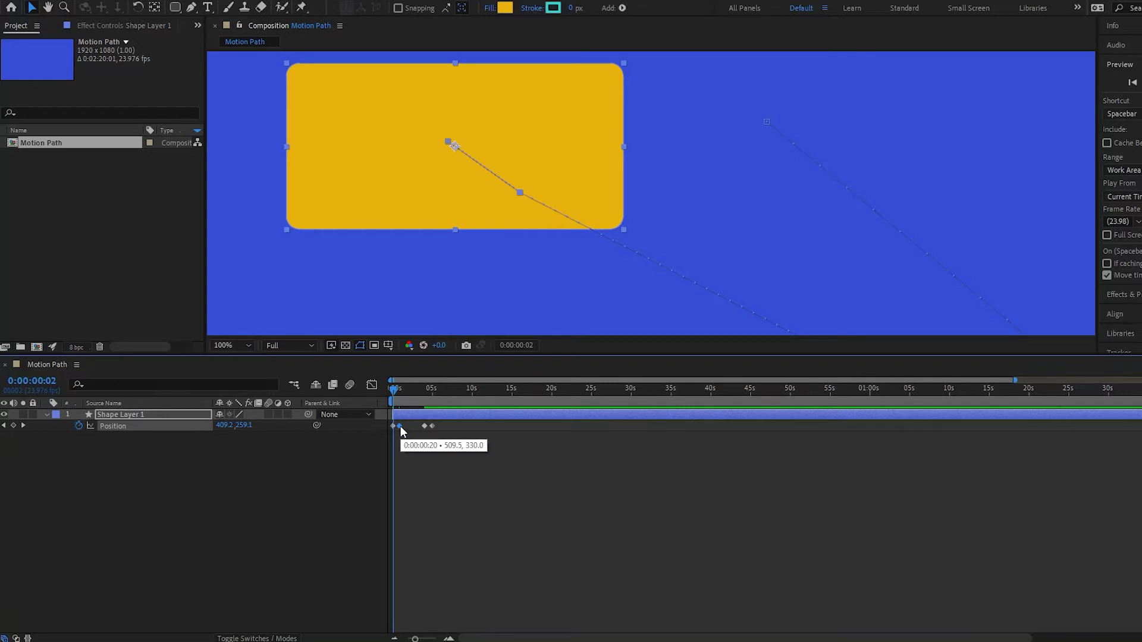
left_click_drag(401, 426, 393, 426)
left_click(396, 639)
left_click_drag(410, 640, 443, 639)
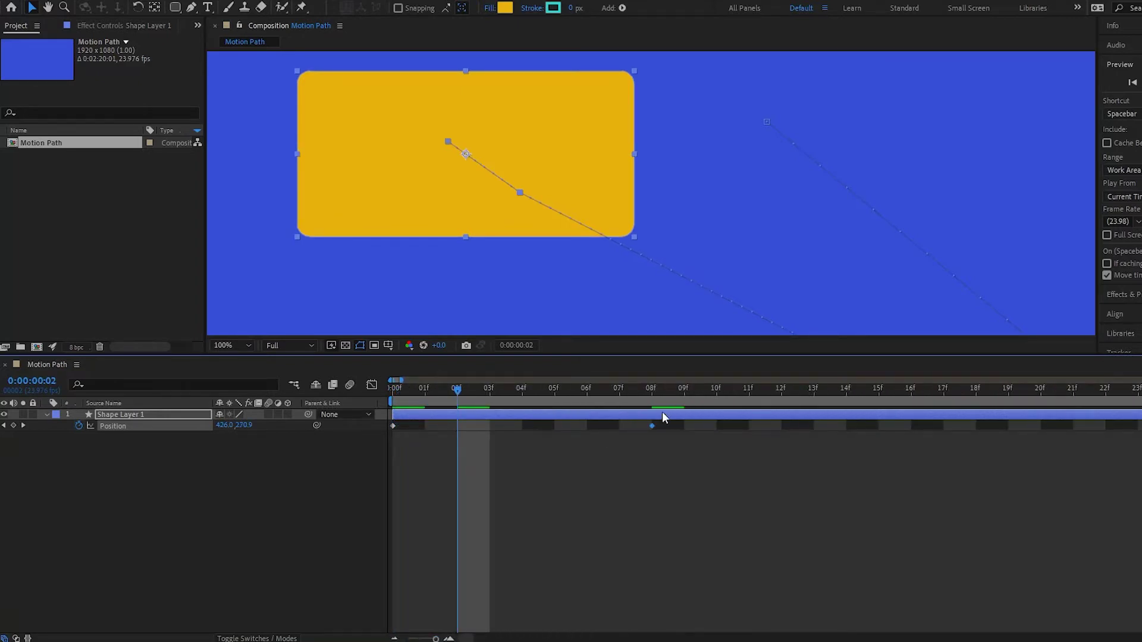
left_click_drag(653, 426, 381, 401)
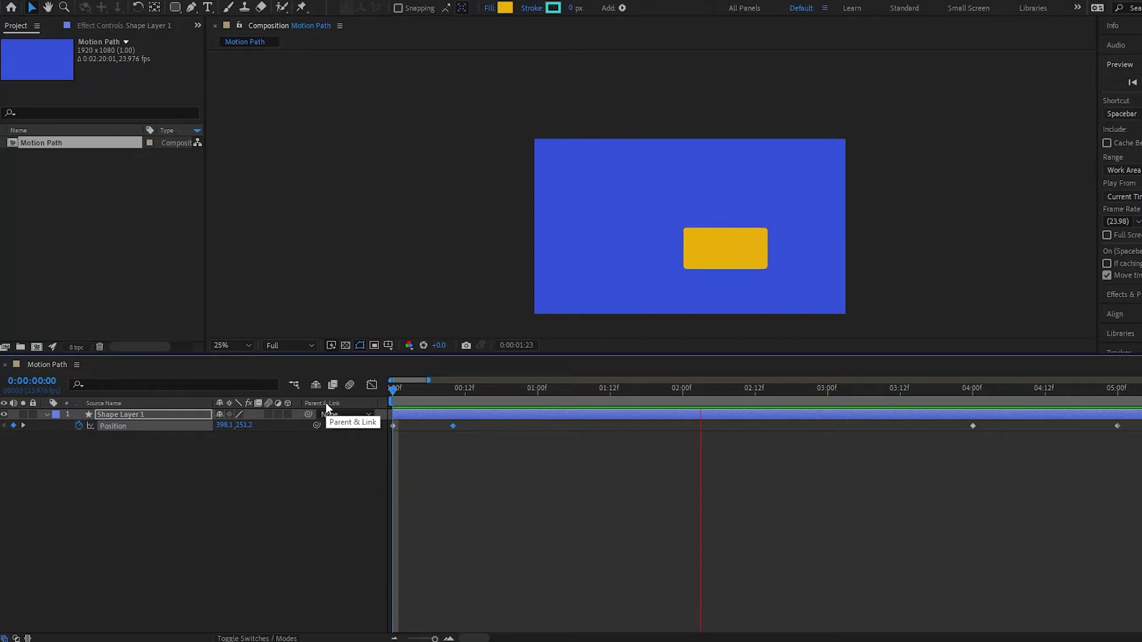
key("space")
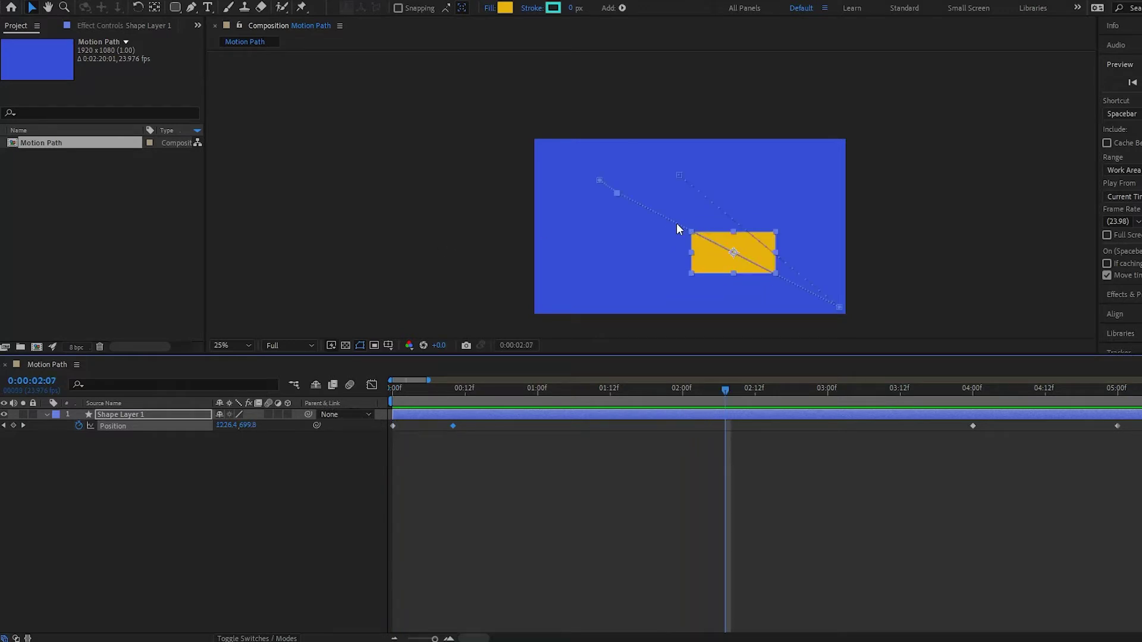
Bring the second Position keyframe forward to about frame 2 and preview the motion from 0:00:00:00
left_click_drag(452, 426, 405, 437)
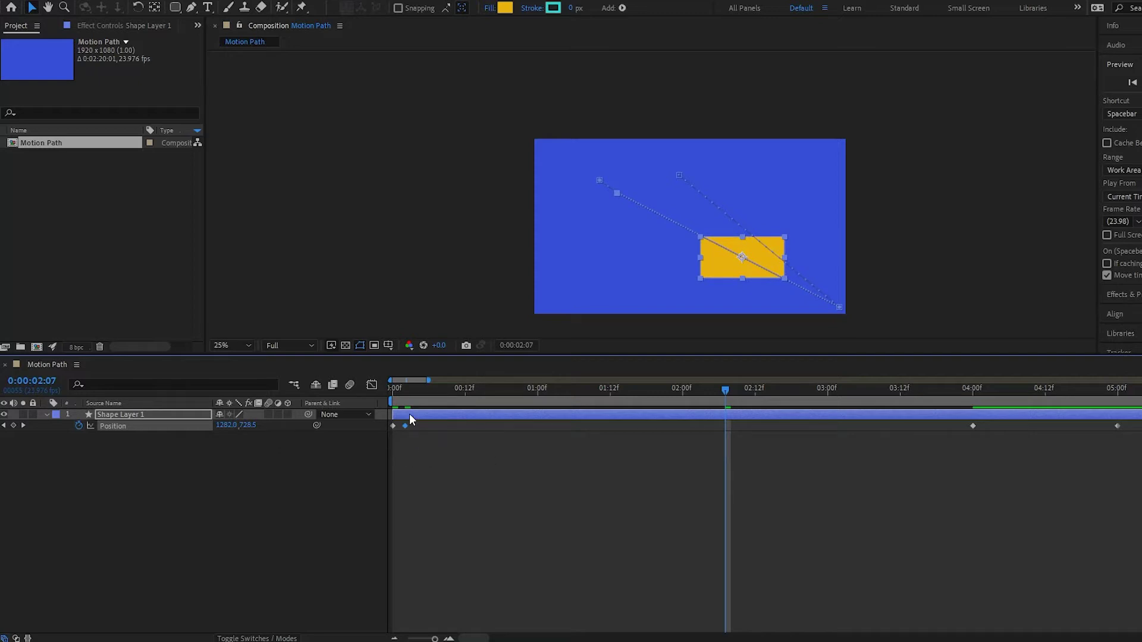
key("period")
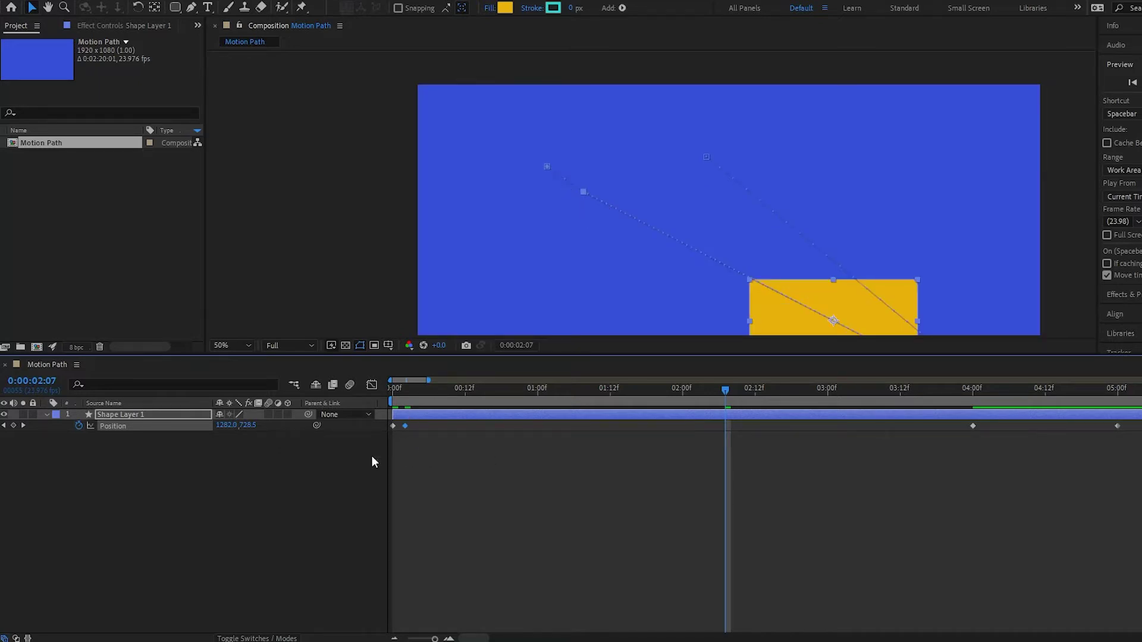
key("Home")
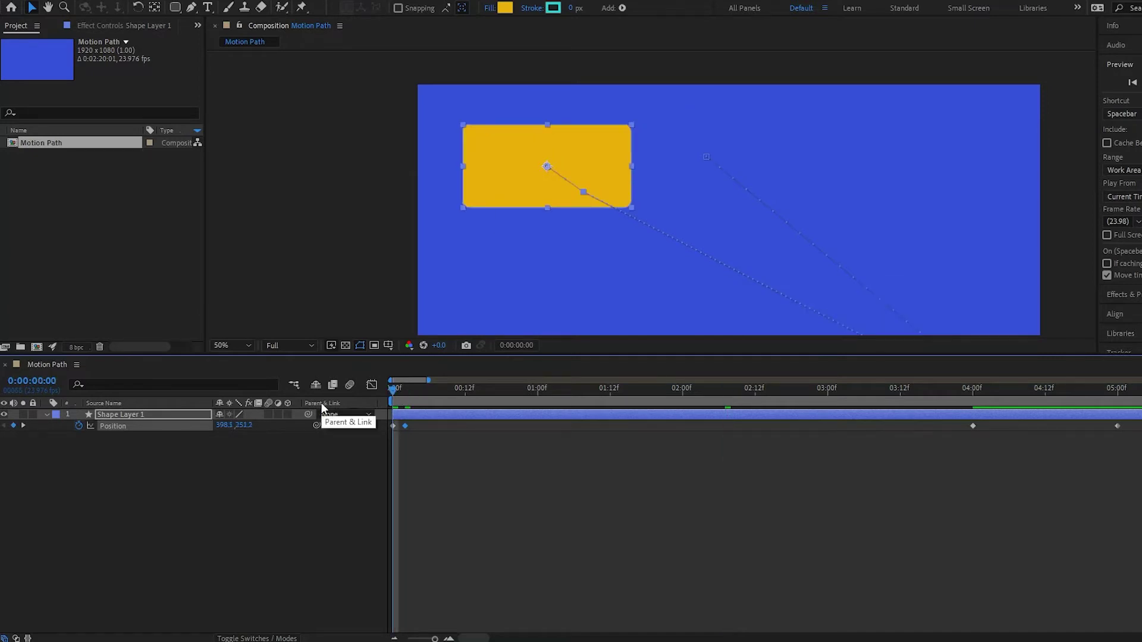
key("space")
key("comma")
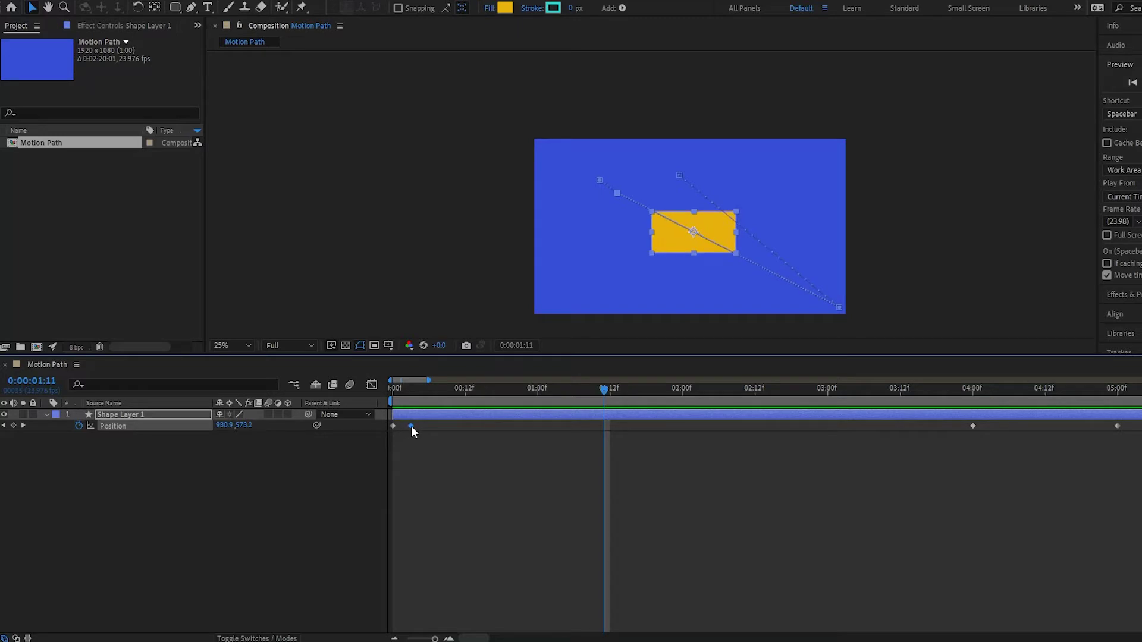
Place the second Position keyframe at 0:00:00:05, preview the motion, and check the keyframes at 0:00:04:00 and 0:00:05:00
left_click(423, 390)
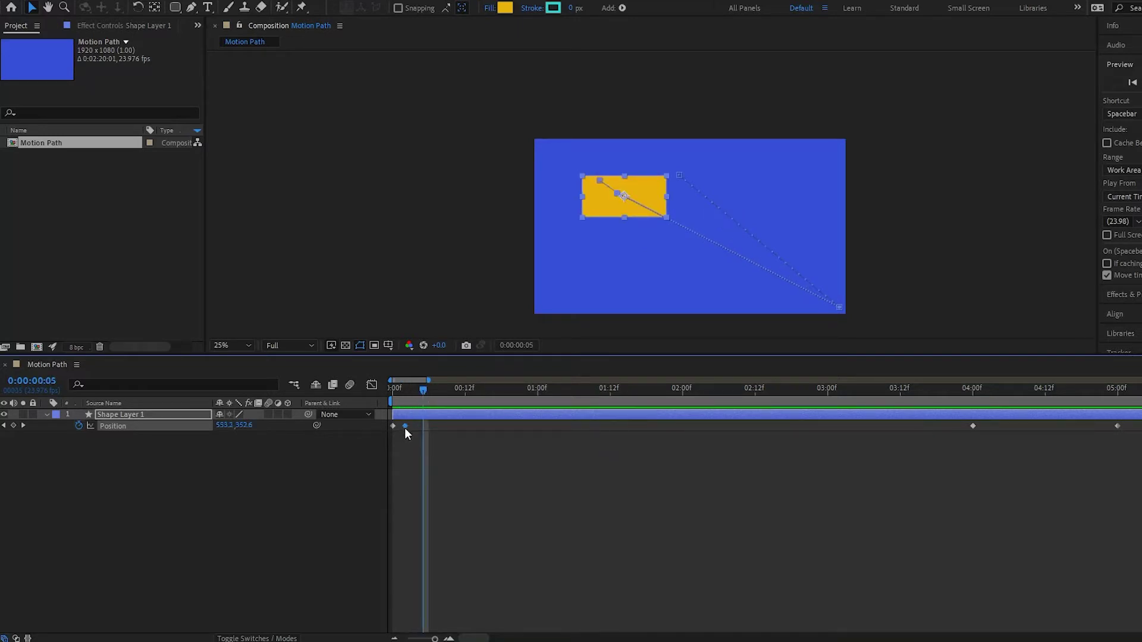
left_click_drag(405, 426, 420, 426)
key("space")
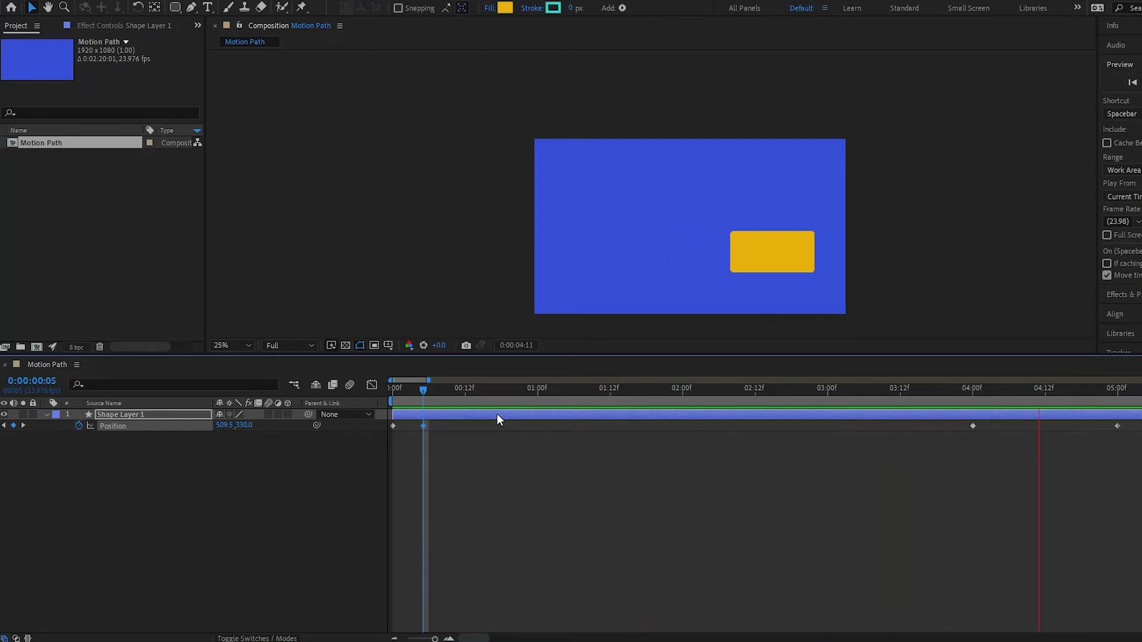
key("space")
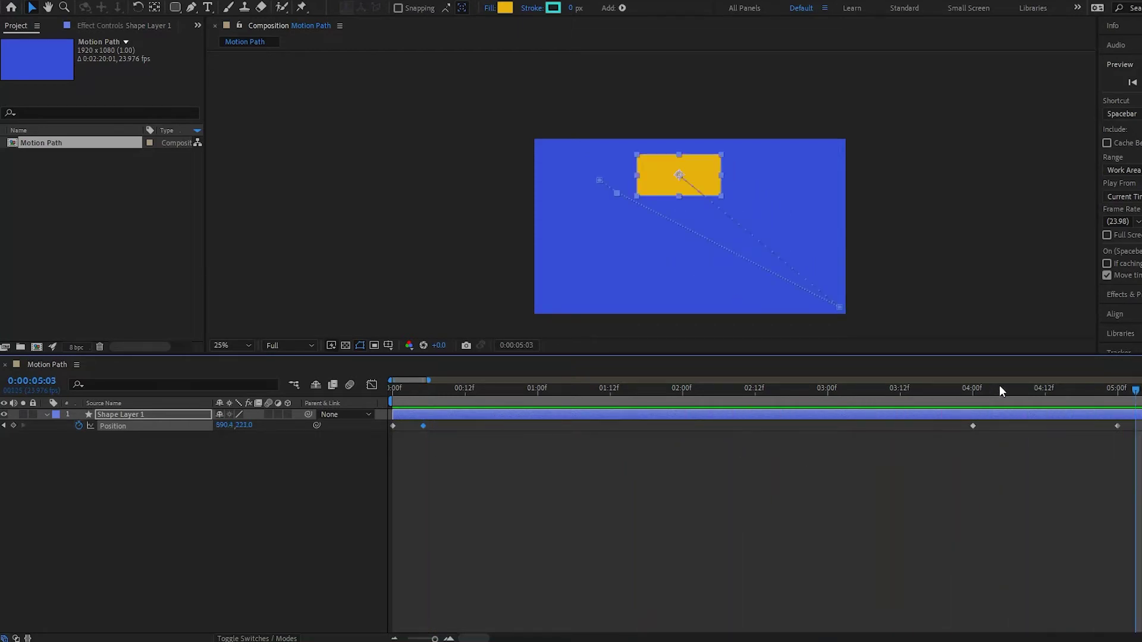
left_click(971, 390)
left_click(1118, 390)
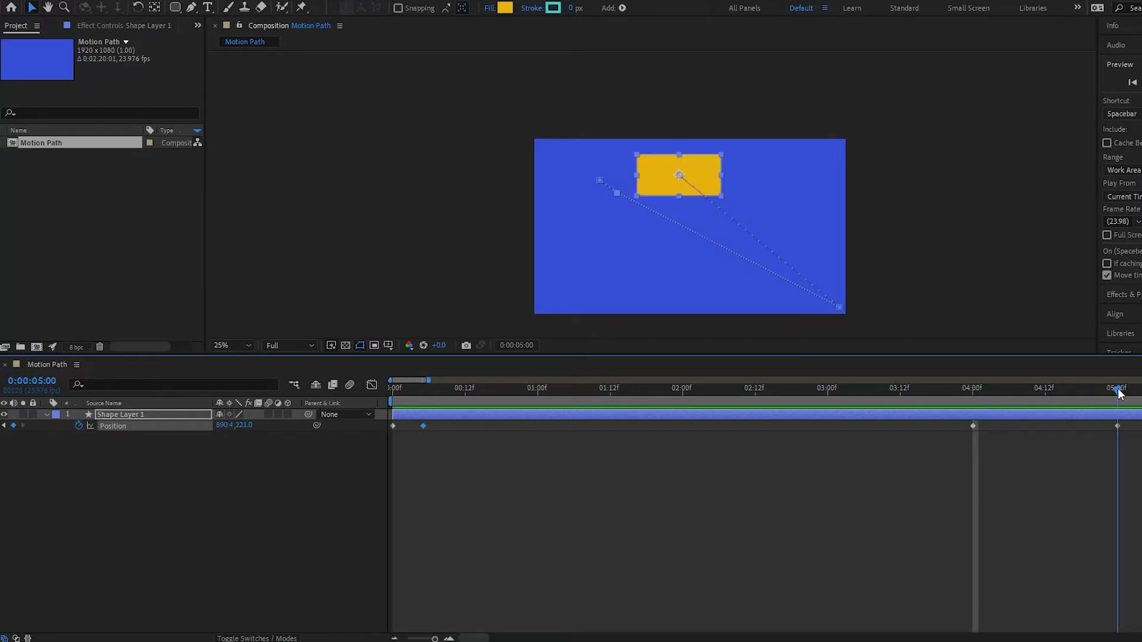
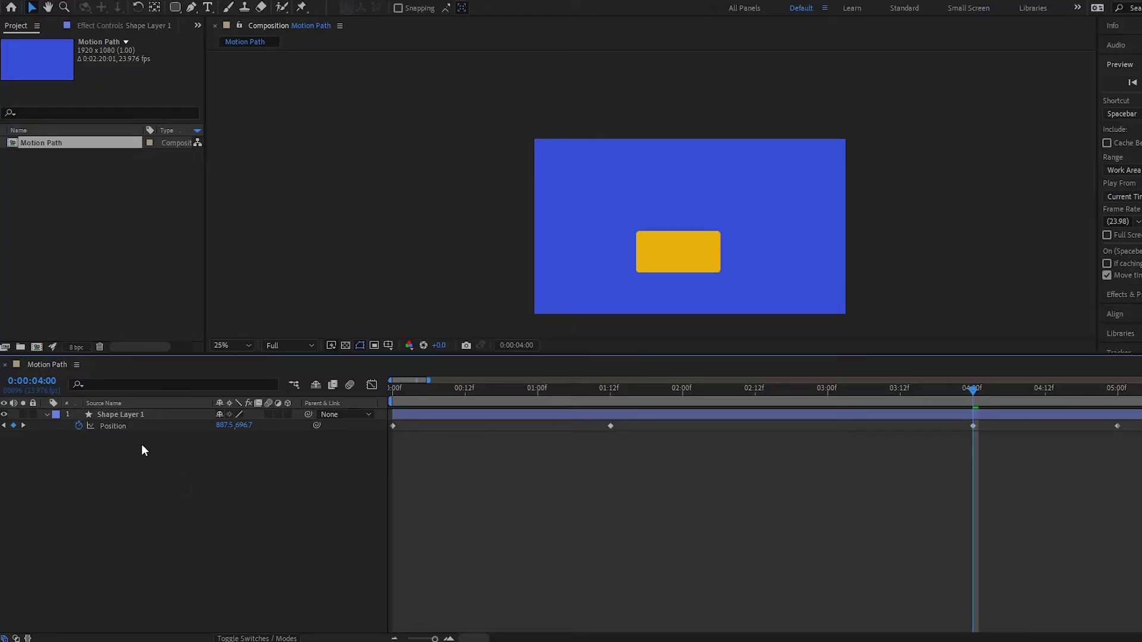
Set the spatial interpolation of all Position keyframes to Bezier and preview the rectangle along the curved path
left_click(111, 426)
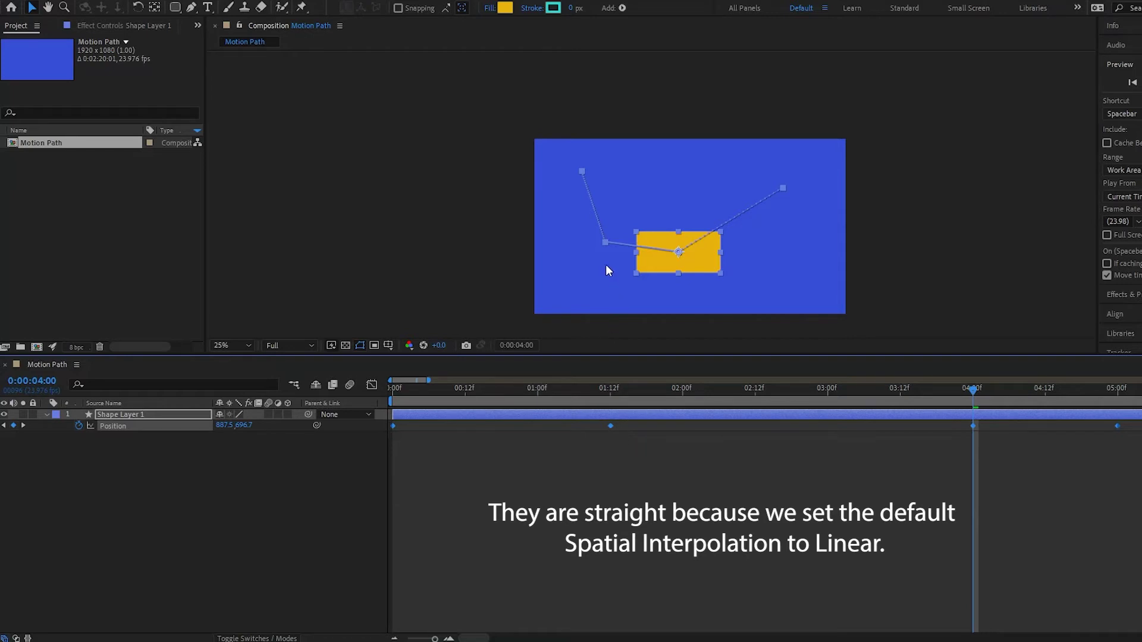
right_click(606, 242)
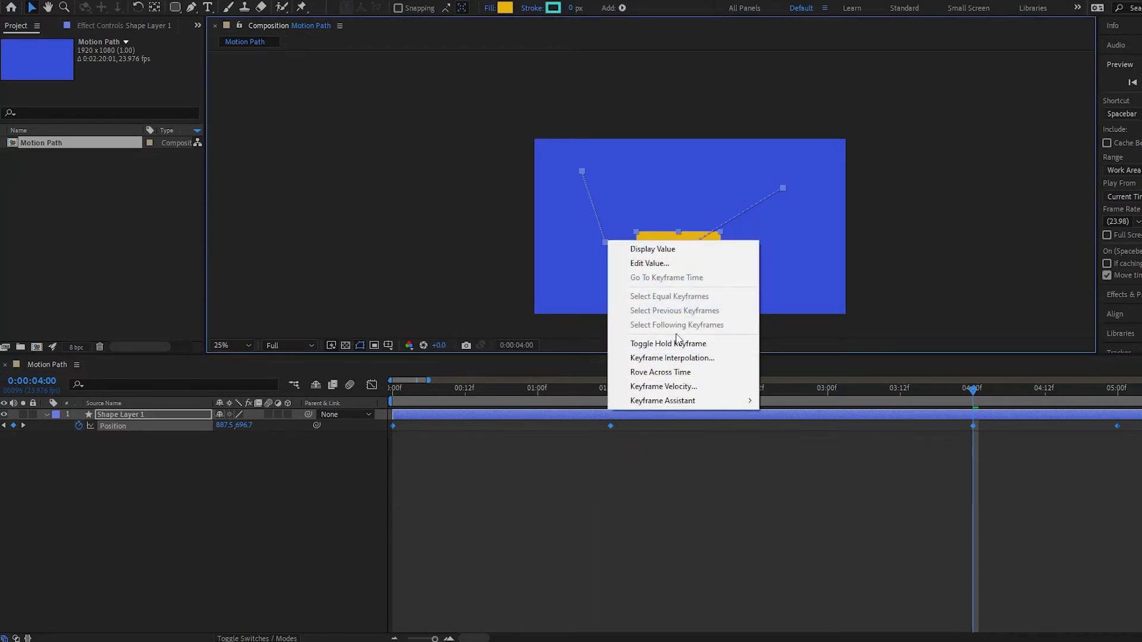
right_click(619, 487)
key("Escape")
right_click(609, 427)
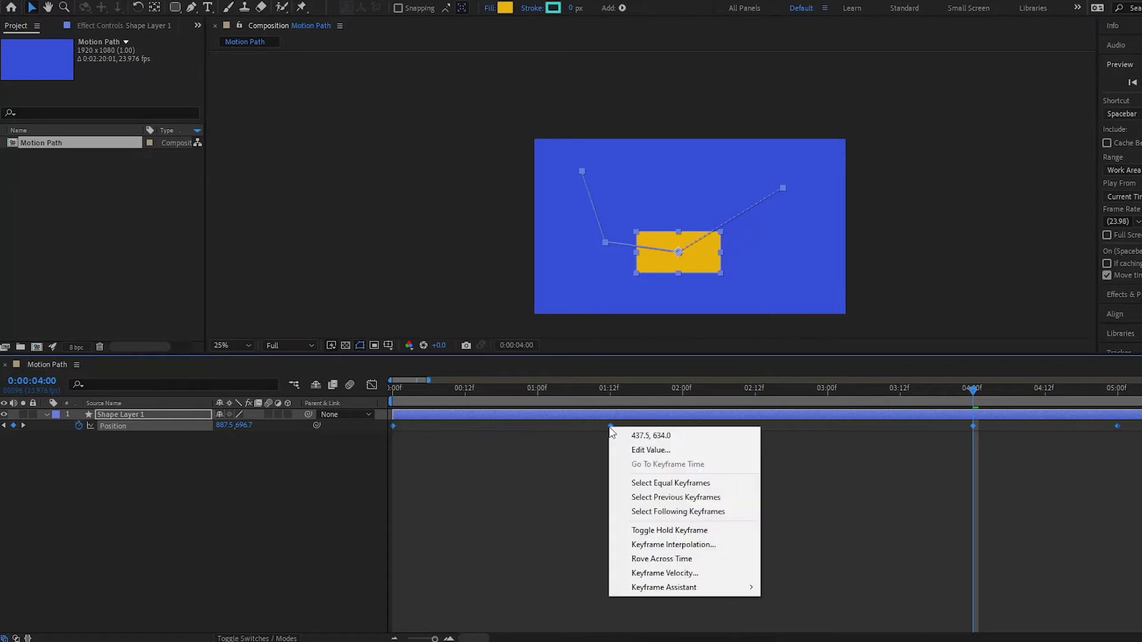
left_click(649, 545)
left_click_drag(584, 235, 351, 167)
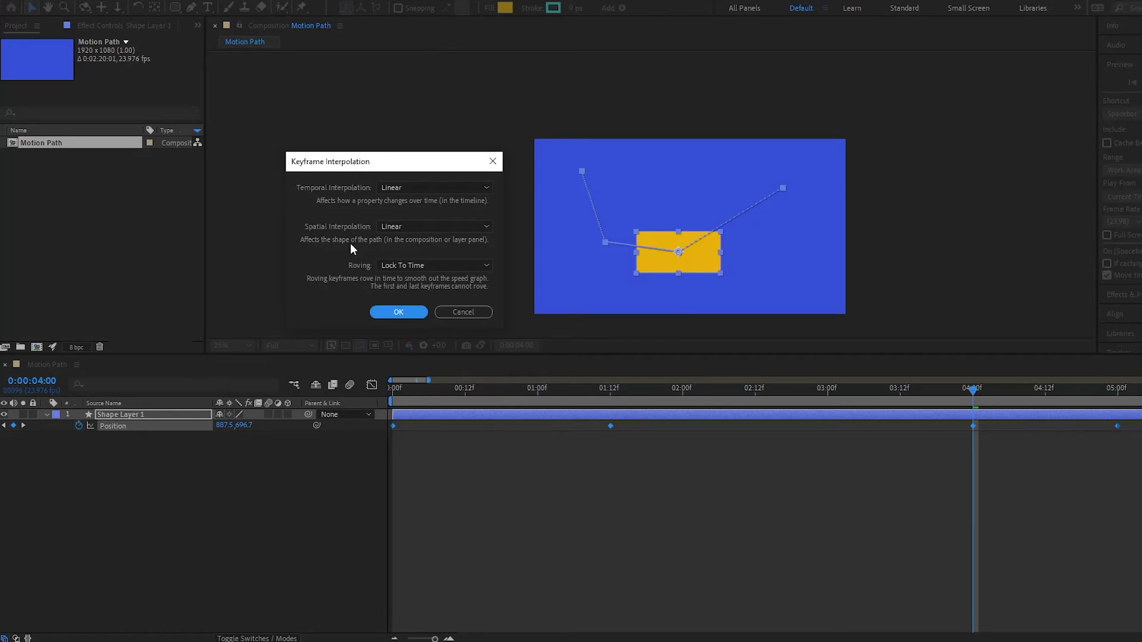
left_click(398, 229)
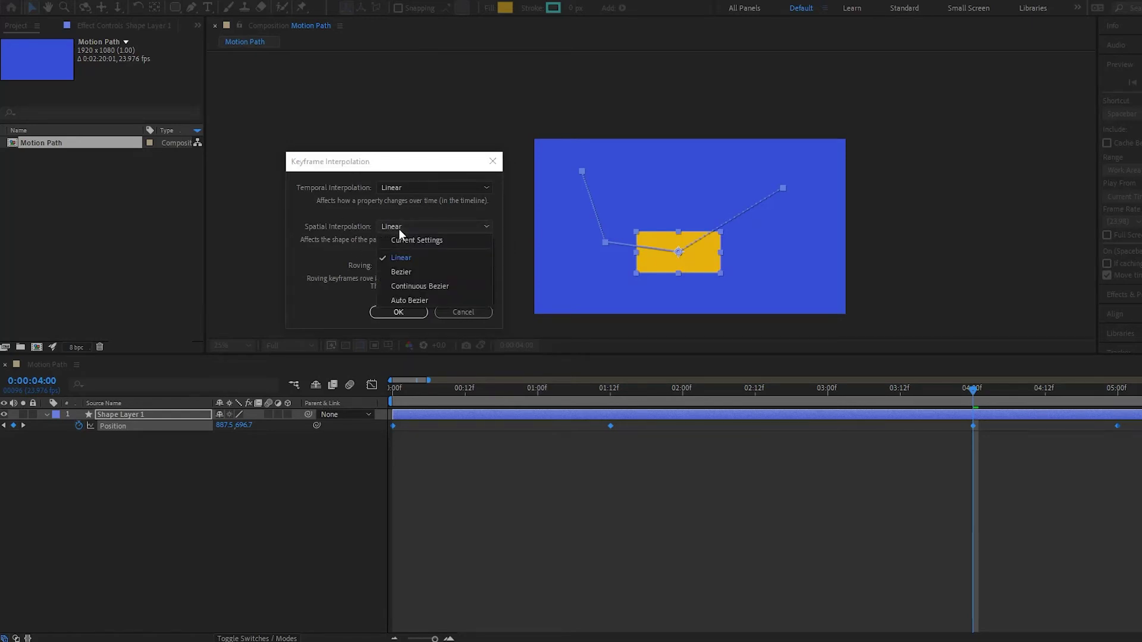
left_click(412, 273)
left_click(414, 306)
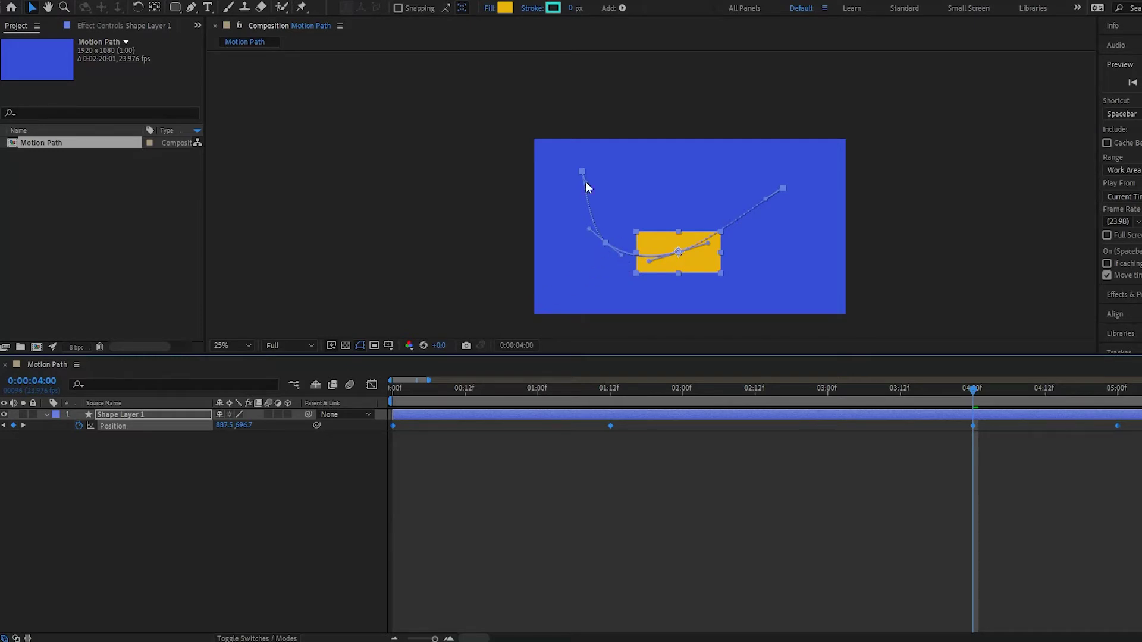
key("space")
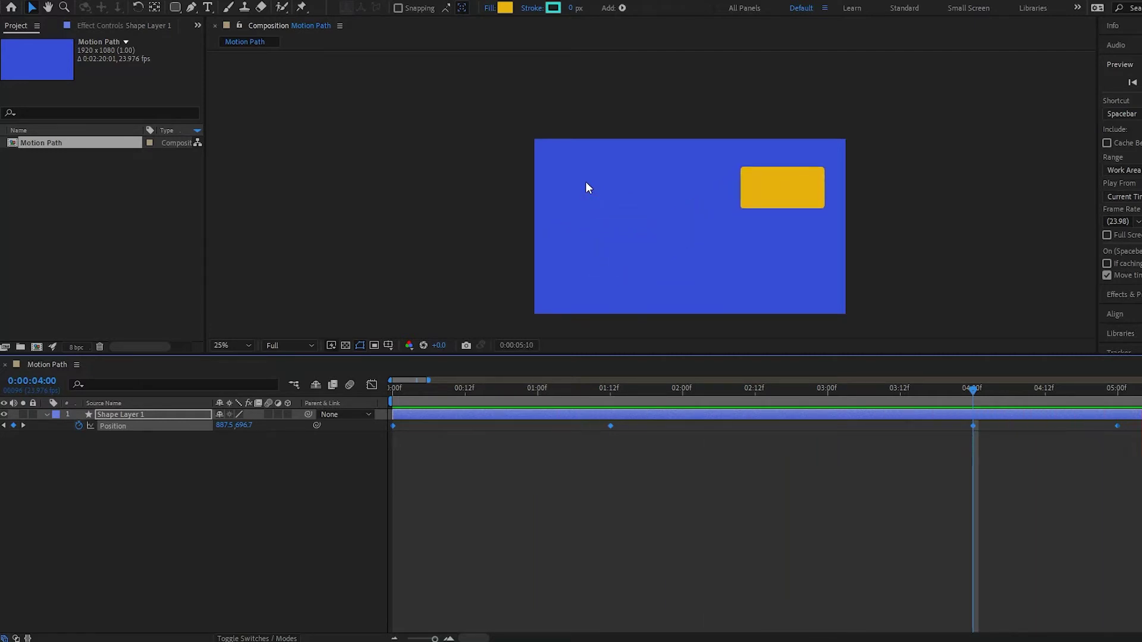
key("space")
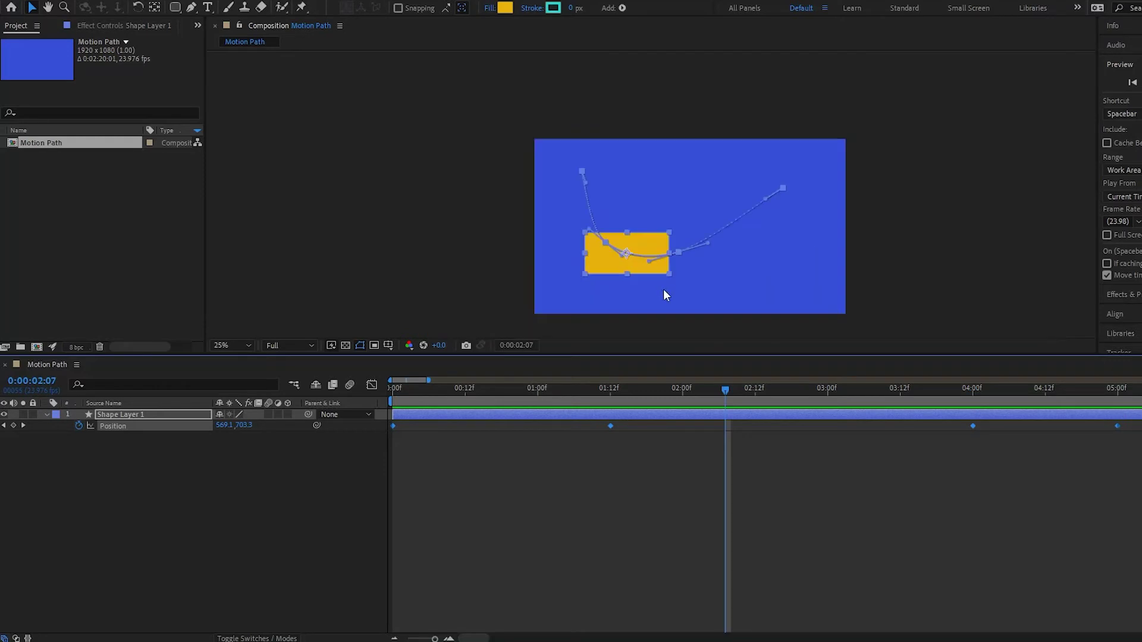
Reshape the motion path into a winding curve by pulling the Bezier handles of its four keyframes, and preview the motion
key("period")
left_click_drag(640, 259, 670, 168)
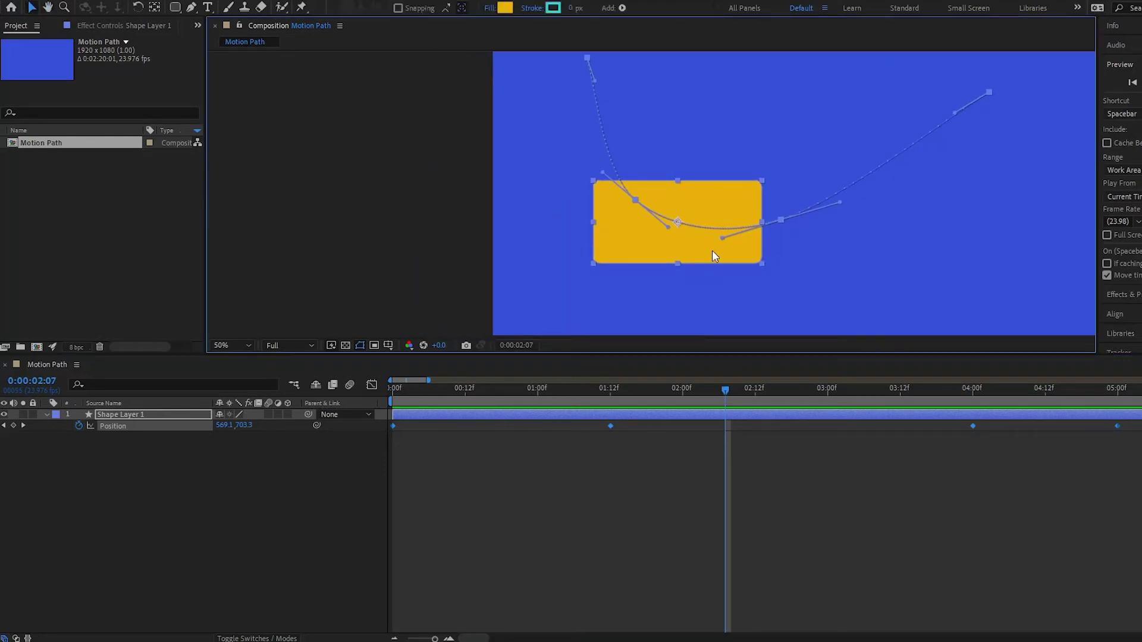
left_click_drag(723, 240, 732, 326)
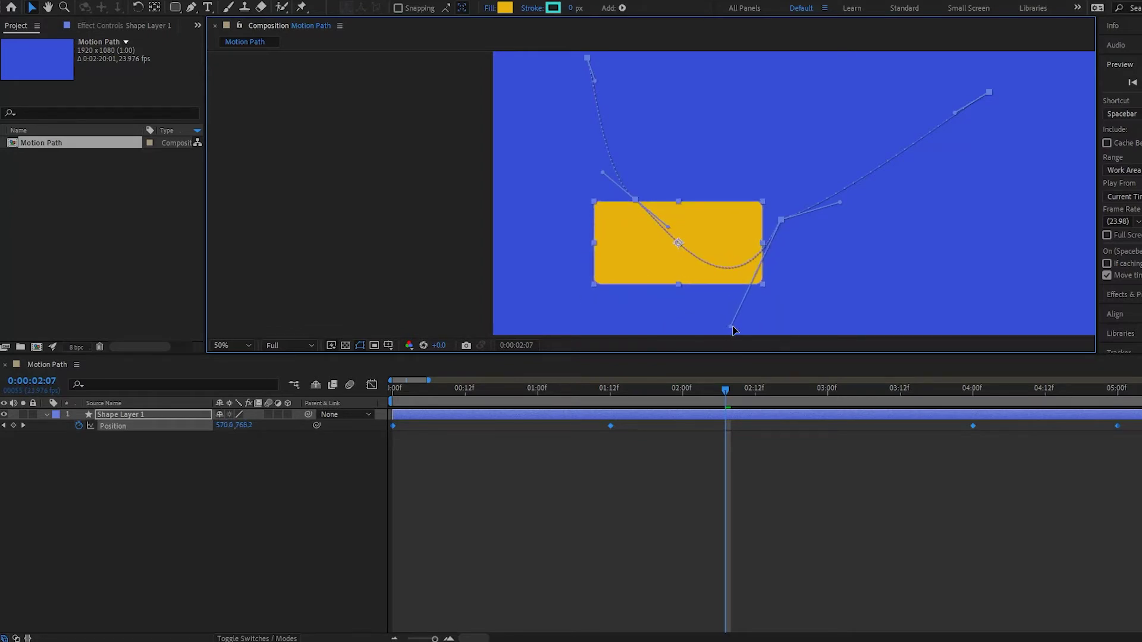
left_click_drag(840, 203, 899, 275)
left_click_drag(950, 115, 798, 67)
left_click_drag(601, 173, 716, 142)
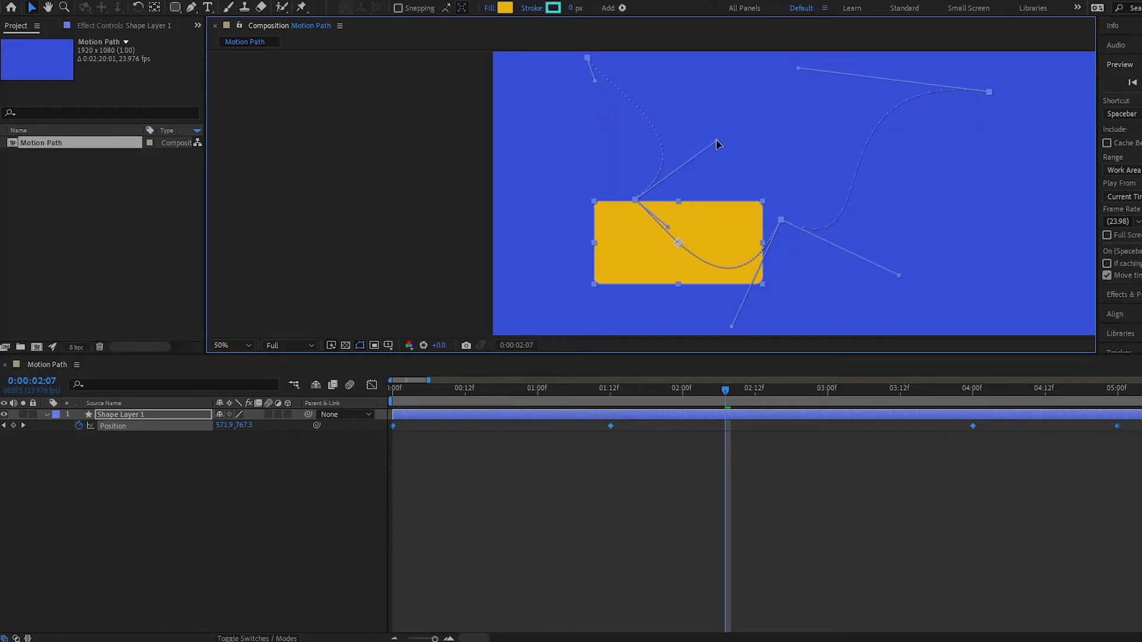
left_click_drag(595, 80, 523, 161)
key("space")
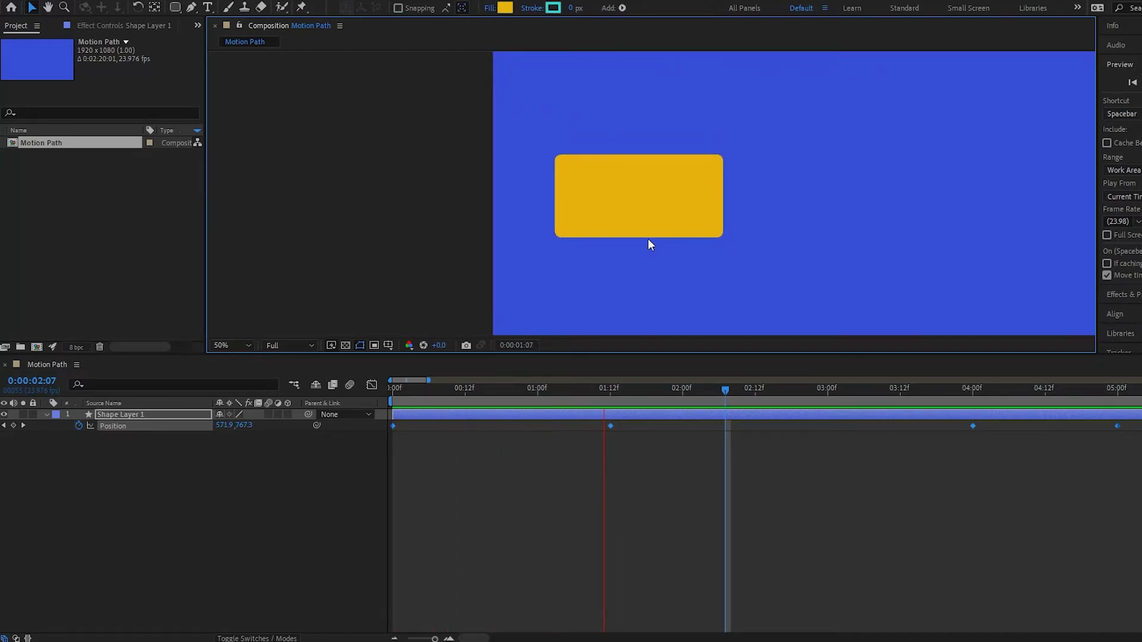
scroll(648, 239, "down", 2)
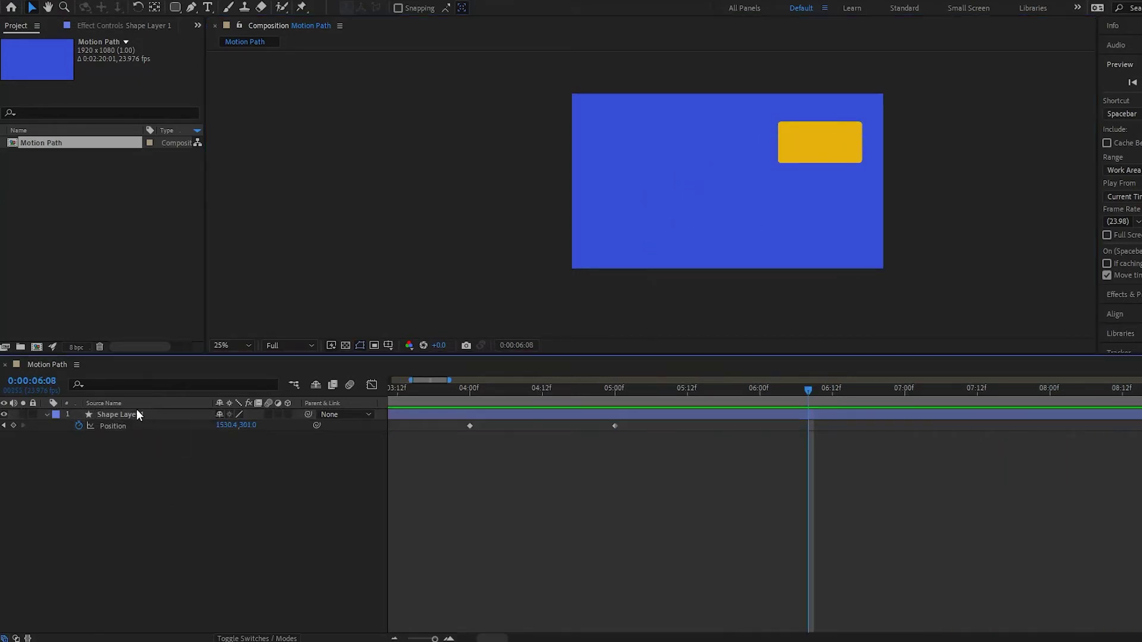
Set the spatial interpolation of all Position keyframes to Continuous Bezier
left_click(113, 426)
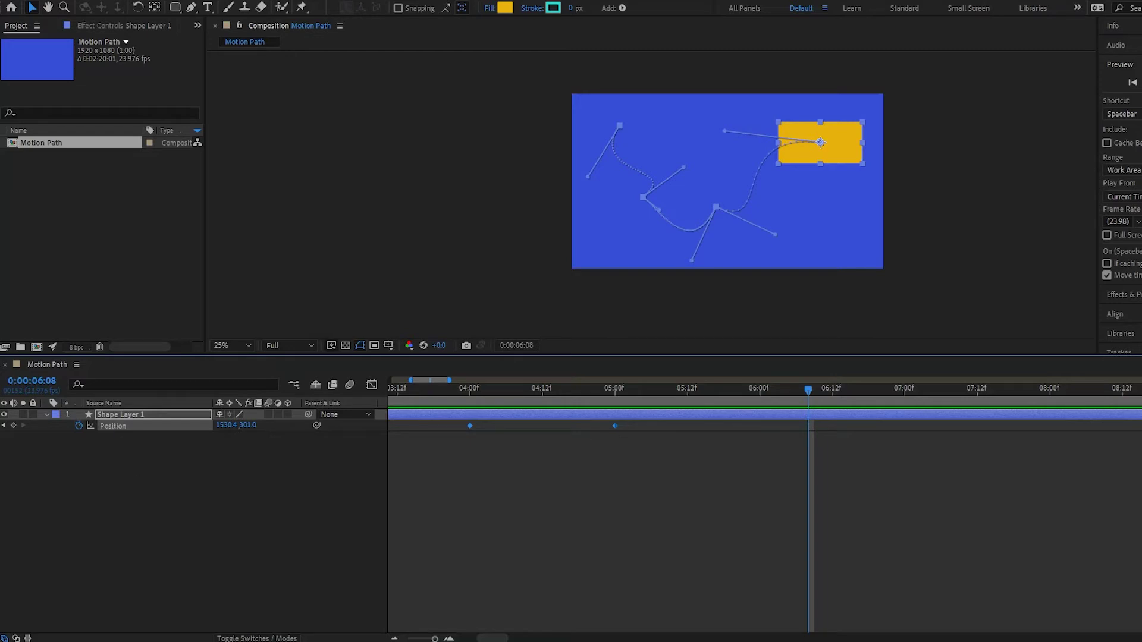
left_click_drag(421, 640, 408, 639)
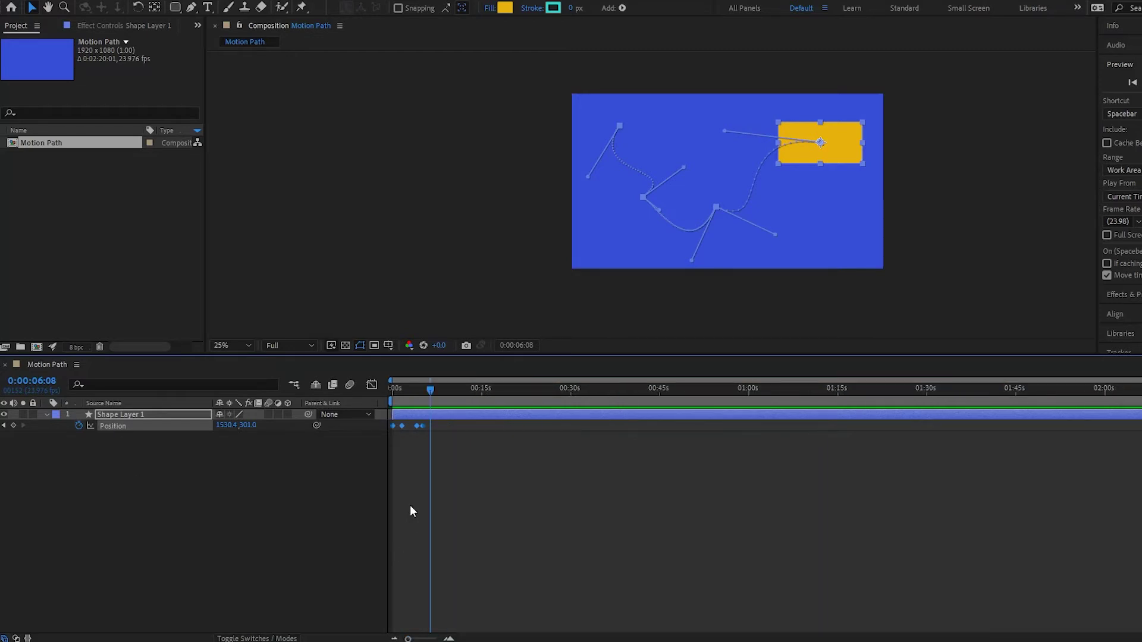
right_click(424, 425)
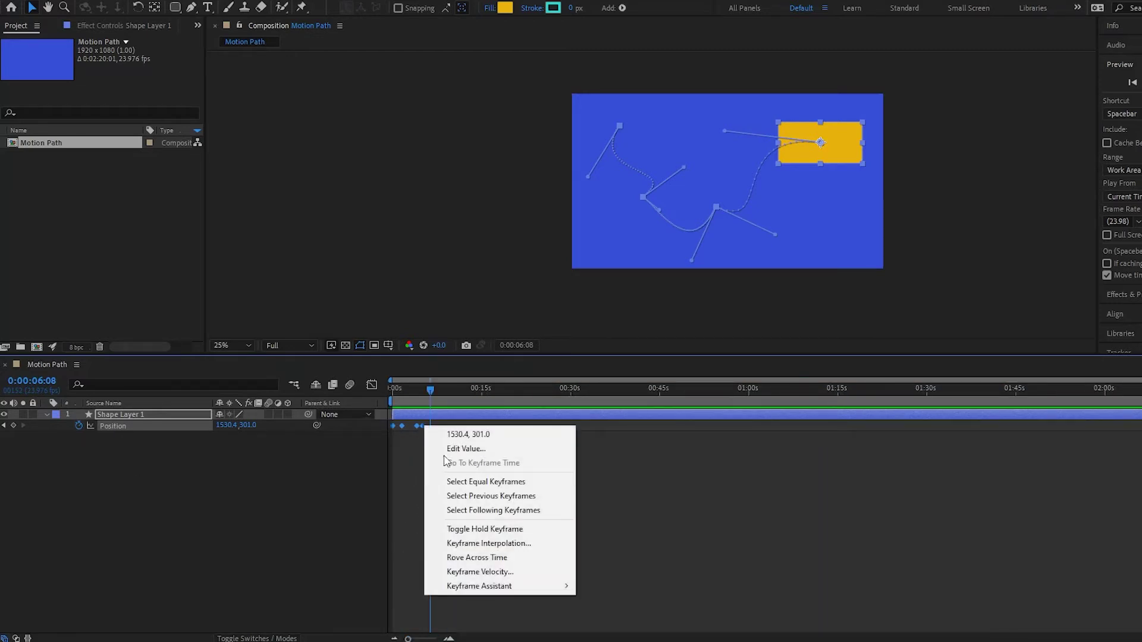
left_click(502, 543)
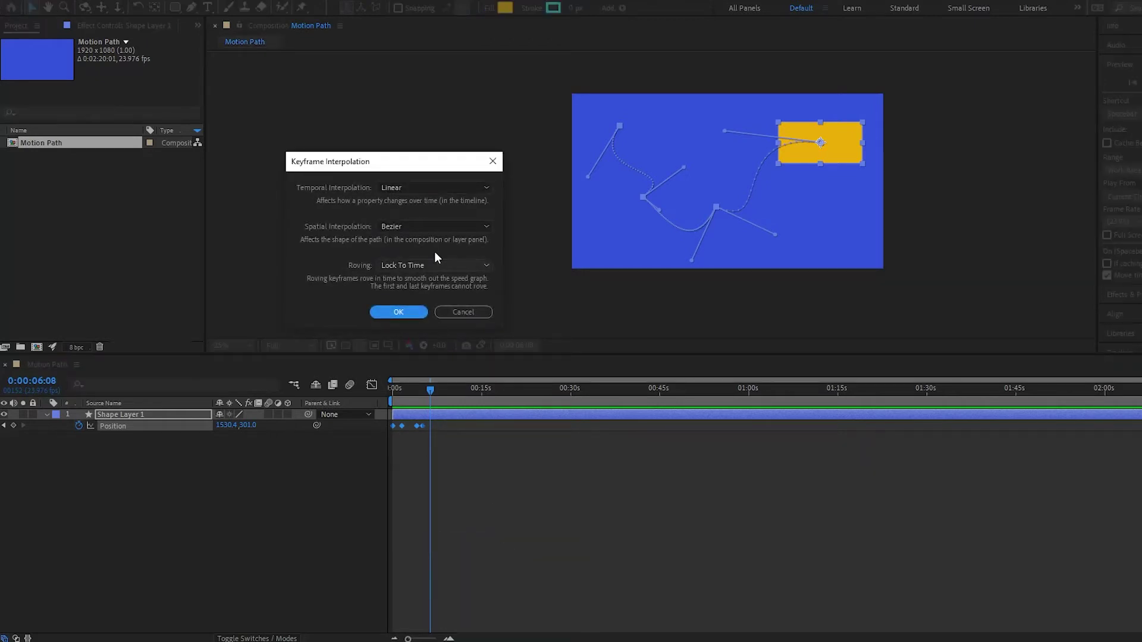
scroll(424, 223, "down", 1)
left_click(424, 223)
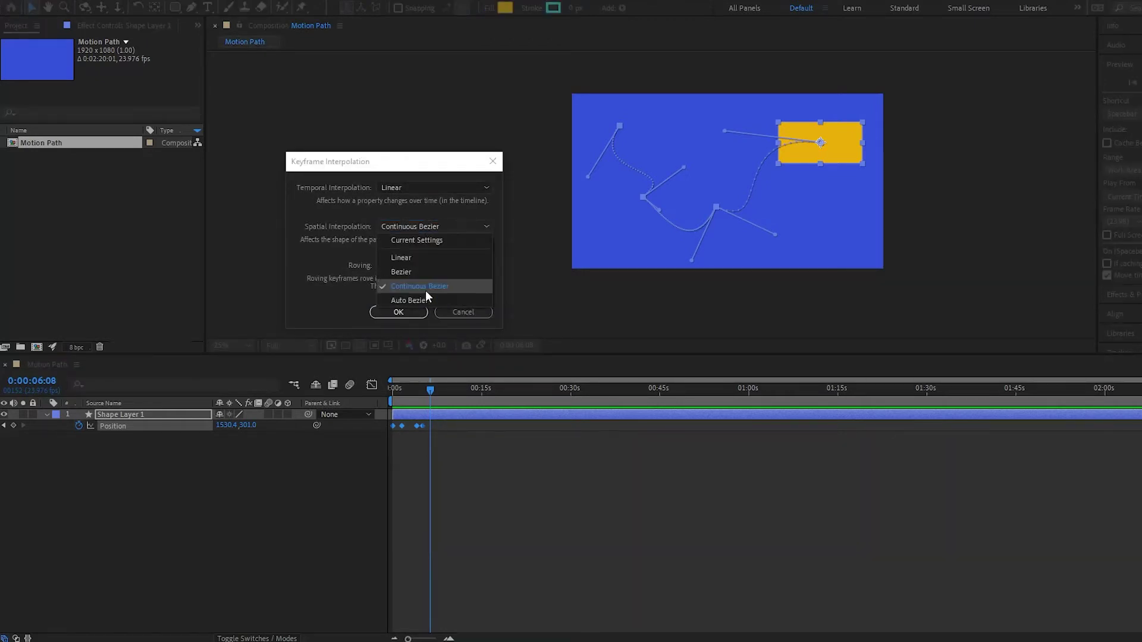
left_click(426, 290)
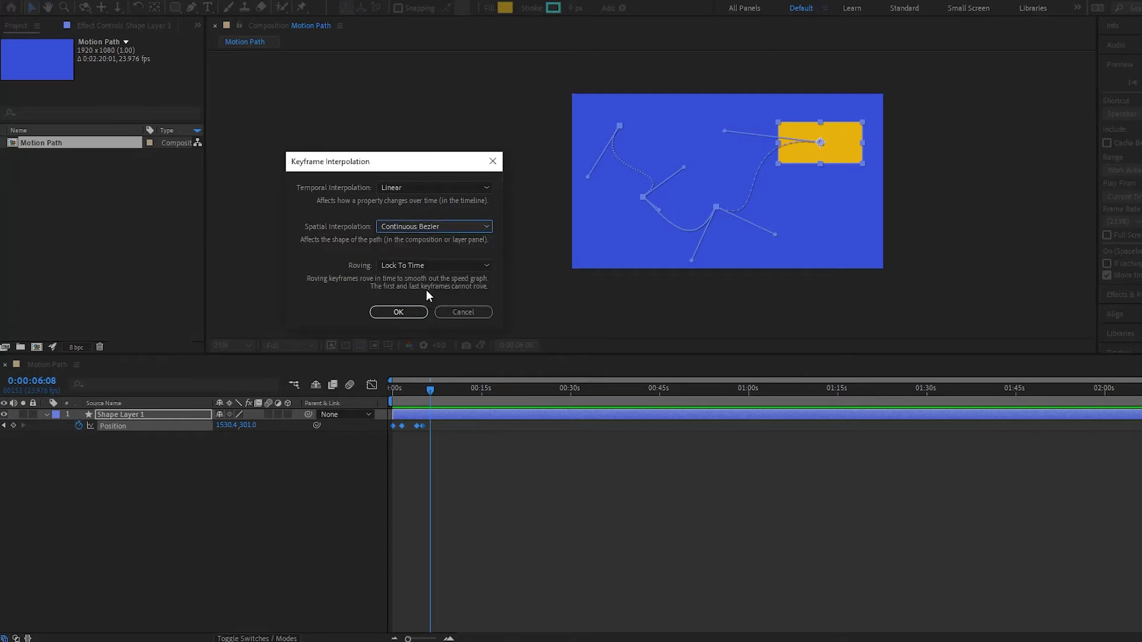
left_click(407, 312)
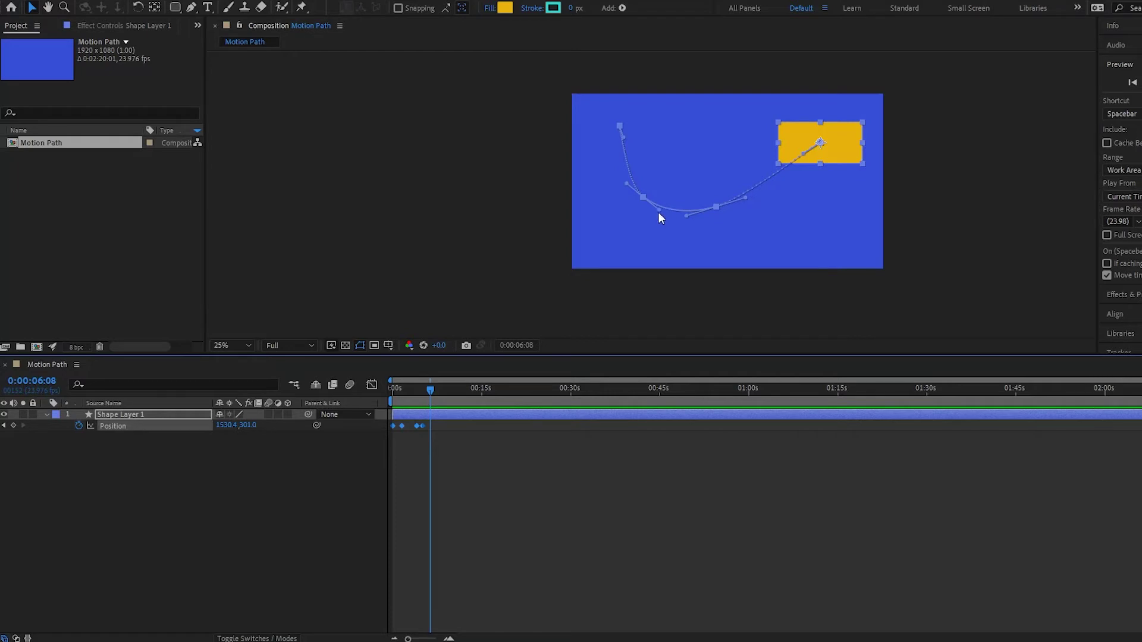
Reshape the motion path by pulling the continuous Bezier handles of its two middle keyframes, and preview the motion
left_click_drag(659, 212, 625, 194)
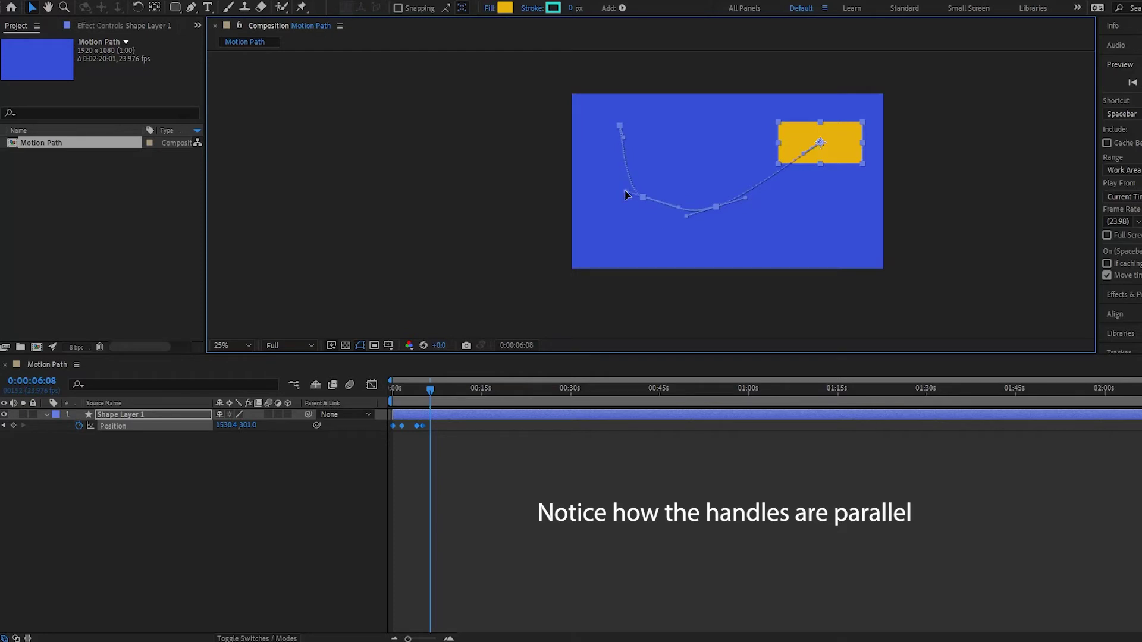
left_click_drag(685, 216, 642, 308)
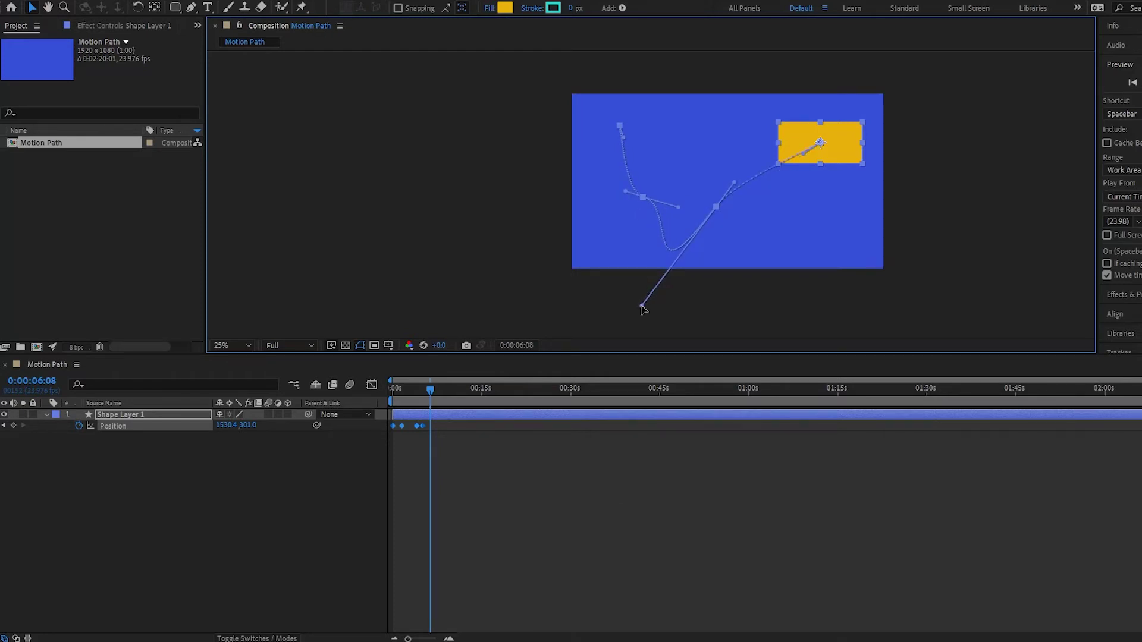
left_click_drag(641, 307, 639, 335)
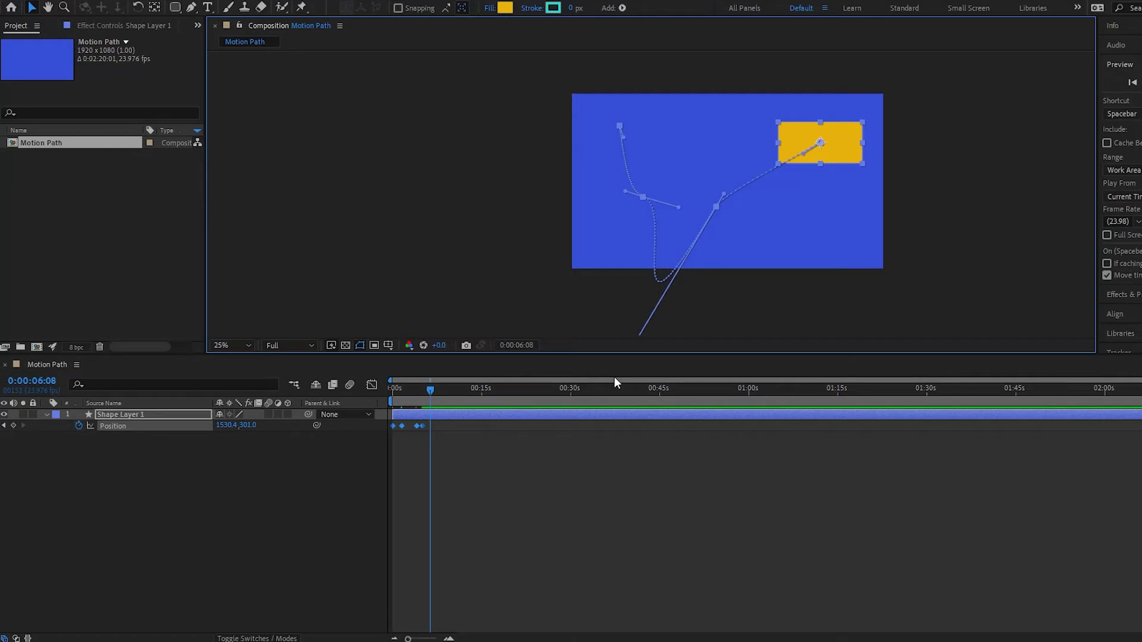
key("space")
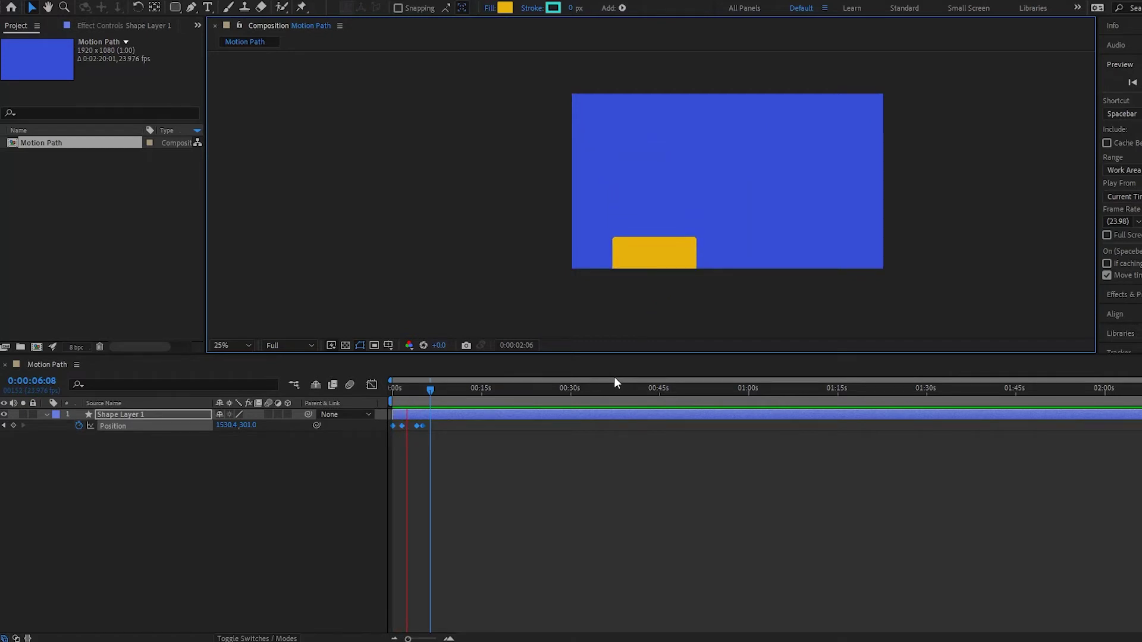
key("space")
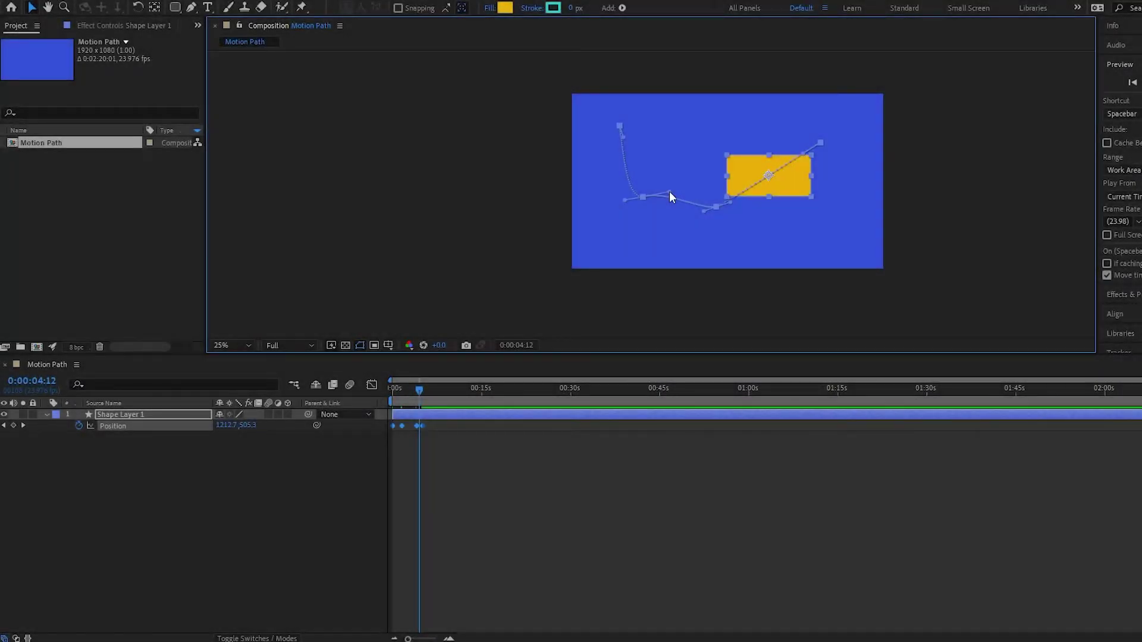
Set the spatial interpolation of the Position keyframes to Auto Bezier, preview the motion, and go to 0:00:02:23
right_click(642, 197)
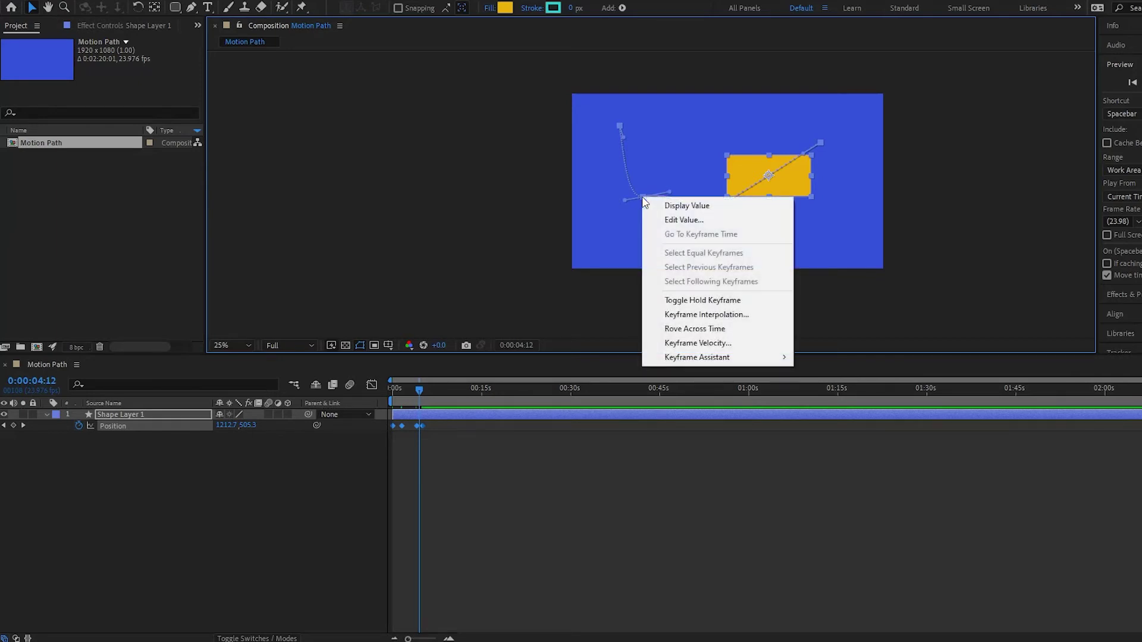
left_click(729, 319)
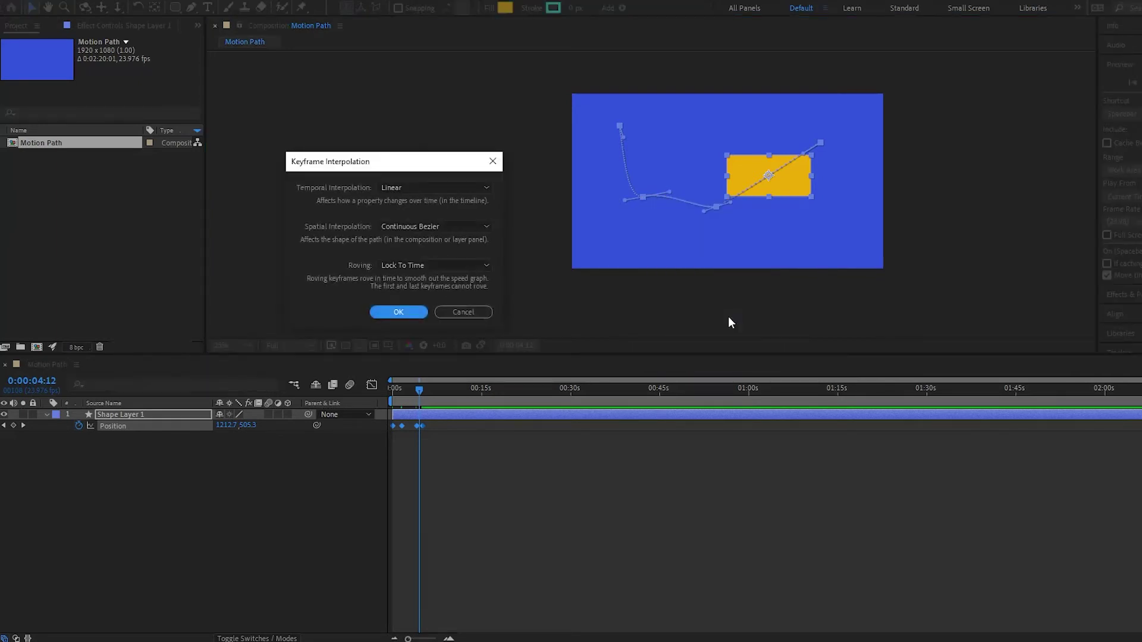
left_click(418, 227)
left_click(423, 299)
left_click(418, 312)
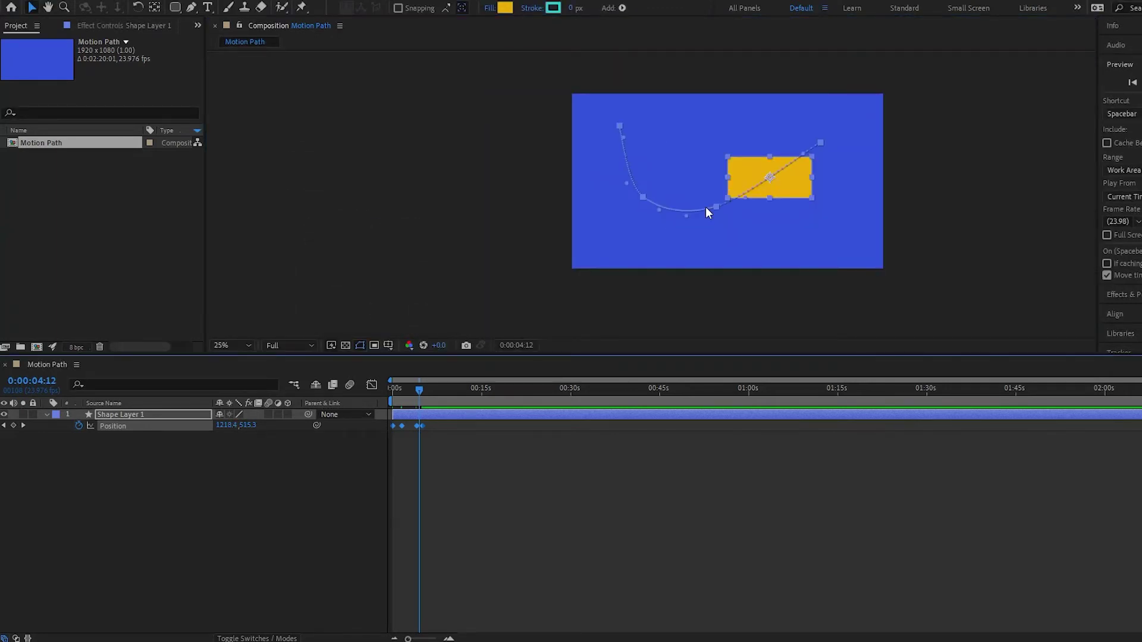
key("space")
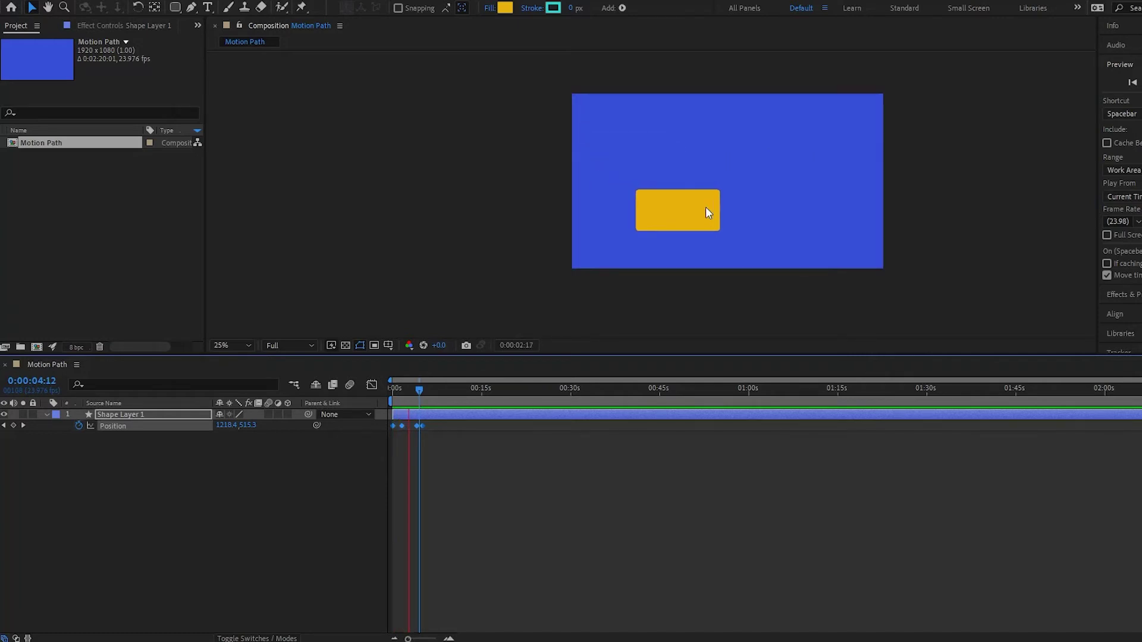
left_click(412, 392)
left_click_drag(412, 392, 409, 393)
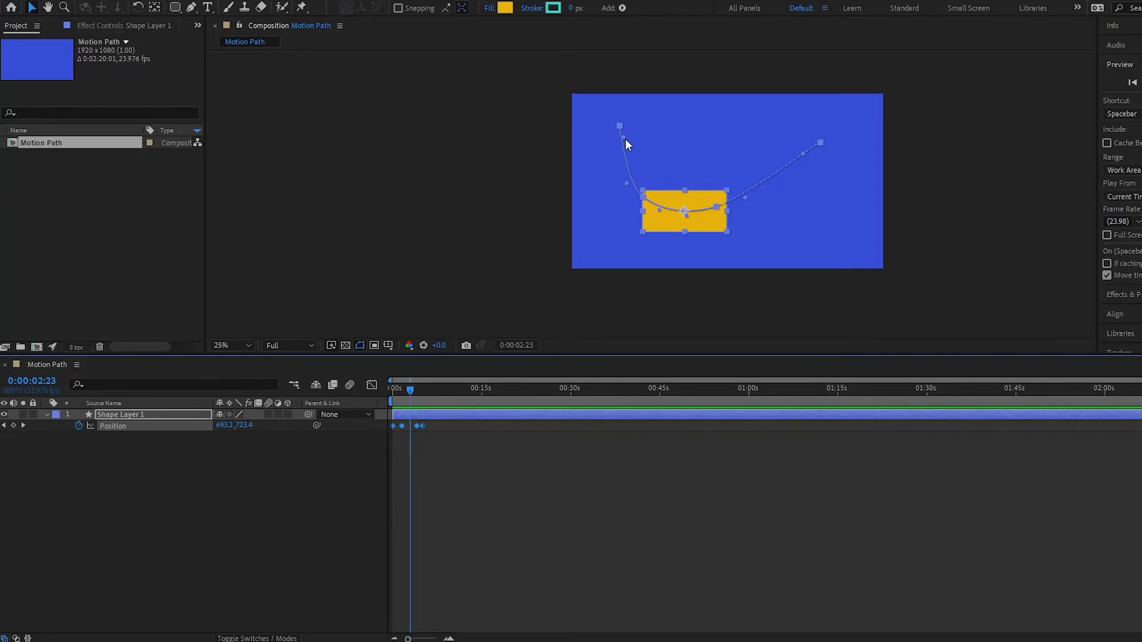
Reshape the start of the motion path by pulling the handles of its first and second keyframes
left_click_drag(623, 137, 760, 139)
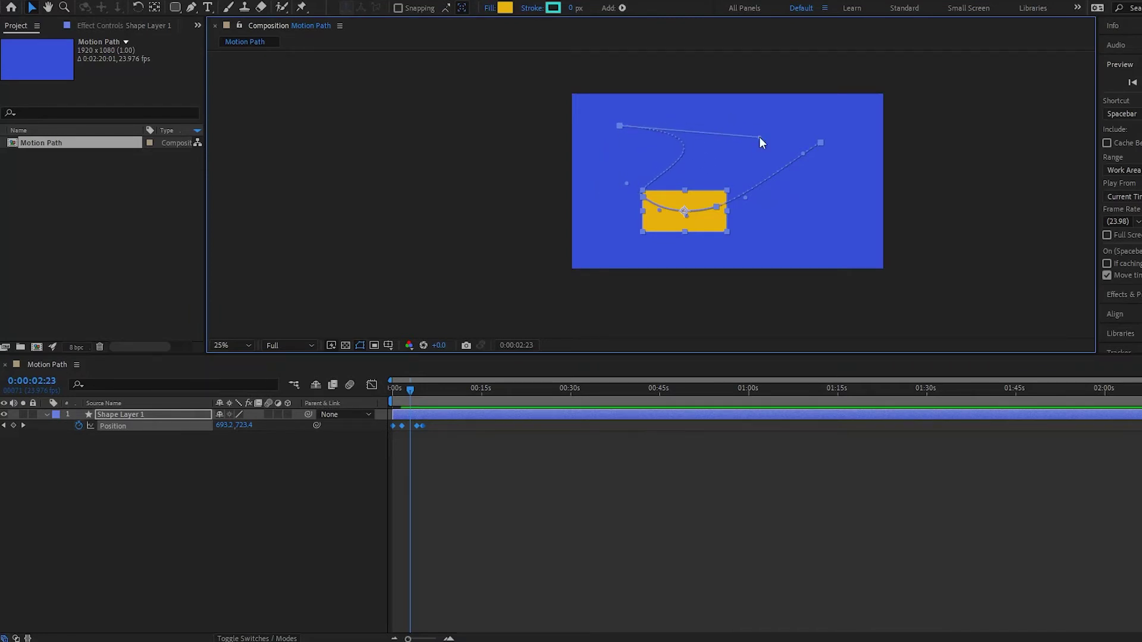
left_click_drag(759, 138, 642, 150)
left_click_drag(658, 212, 690, 145)
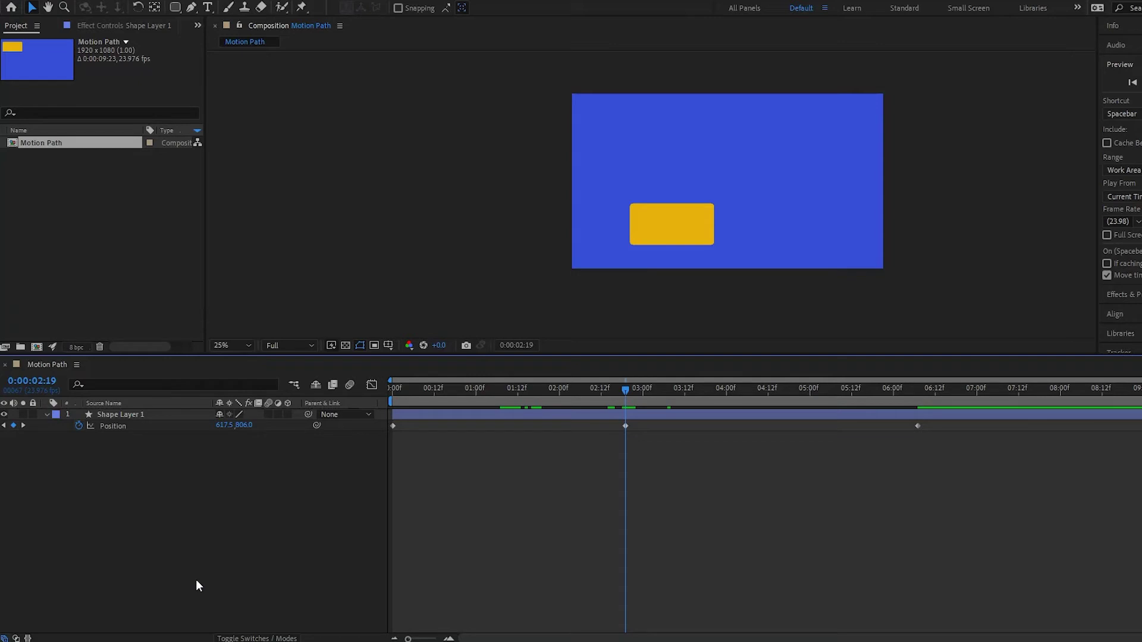
Set the temporal interpolation of all three Position keyframes to Bezier on the path with linear segments
left_click(117, 427)
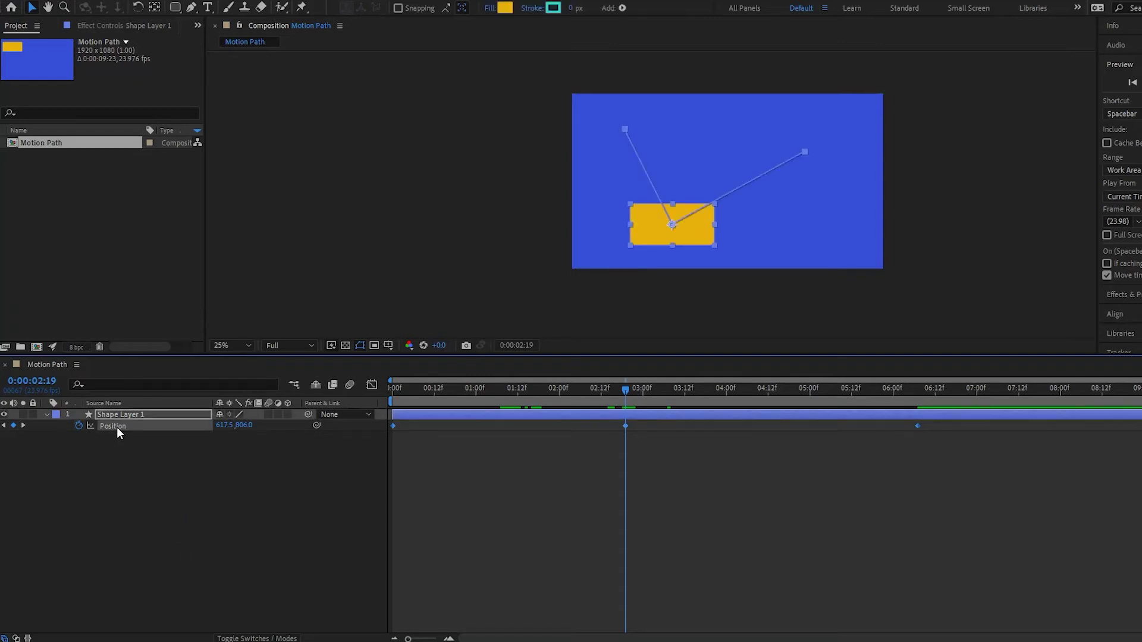
right_click(624, 426)
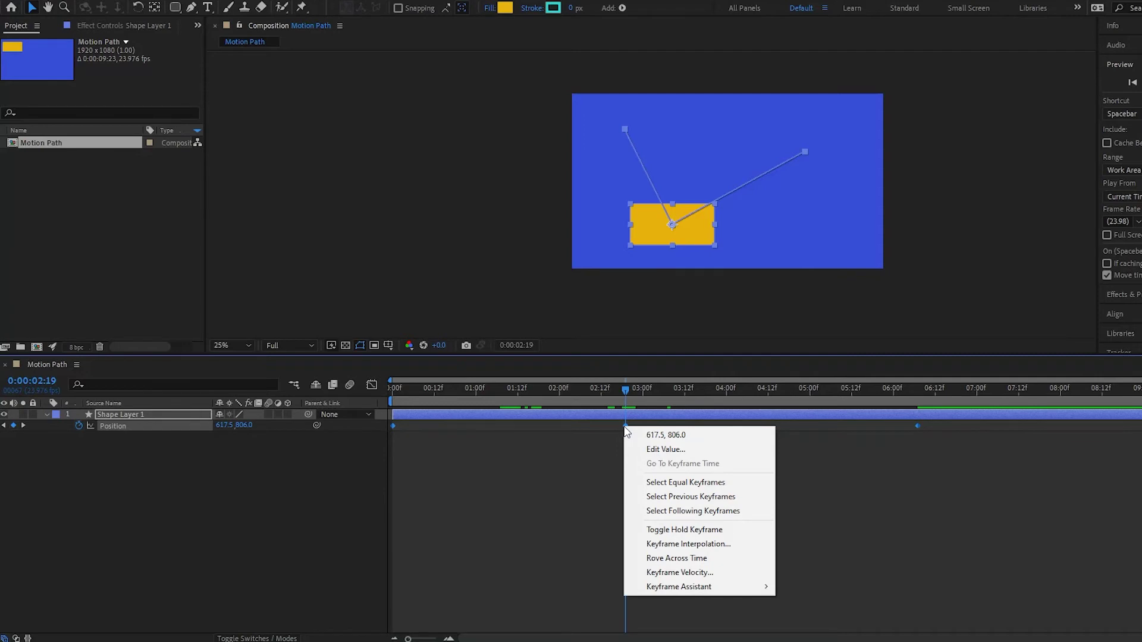
left_click(735, 545)
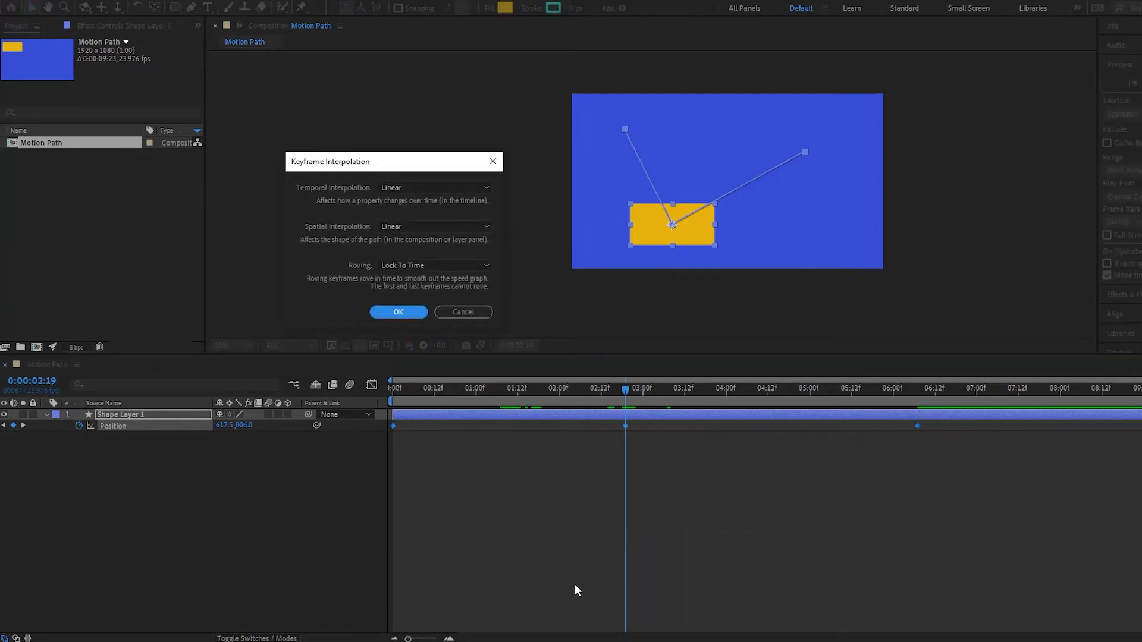
left_click(394, 190)
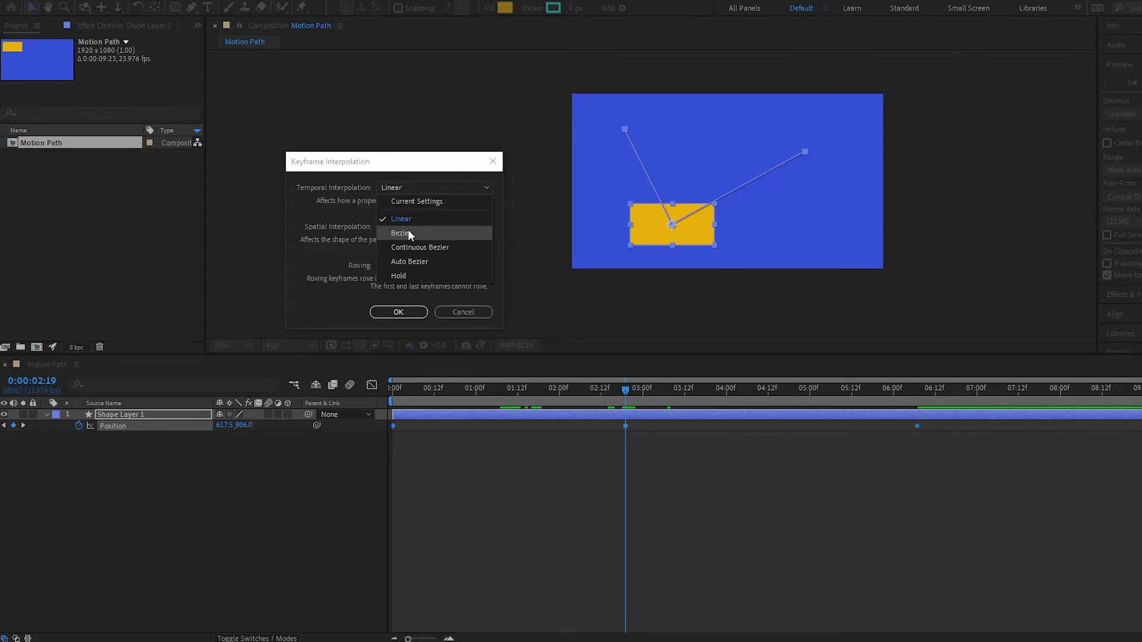
left_click(398, 313)
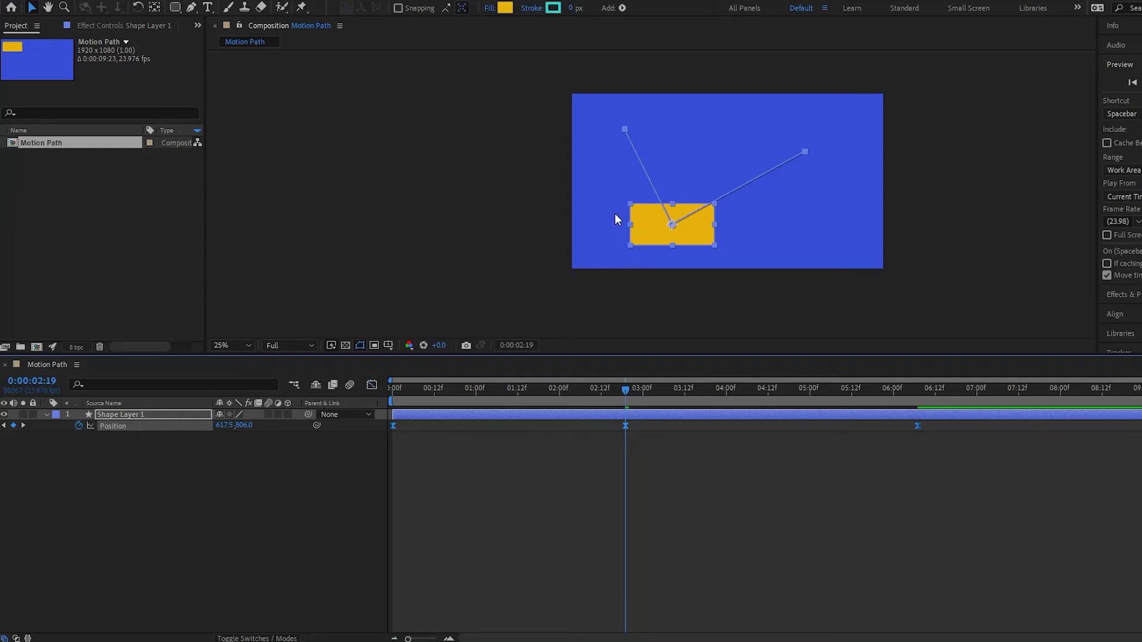
Show the Position speed graph, lower the middle keyframe's outgoing speed to about 29 px/sec, and check the rectangle just before that keyframe
left_click(374, 387)
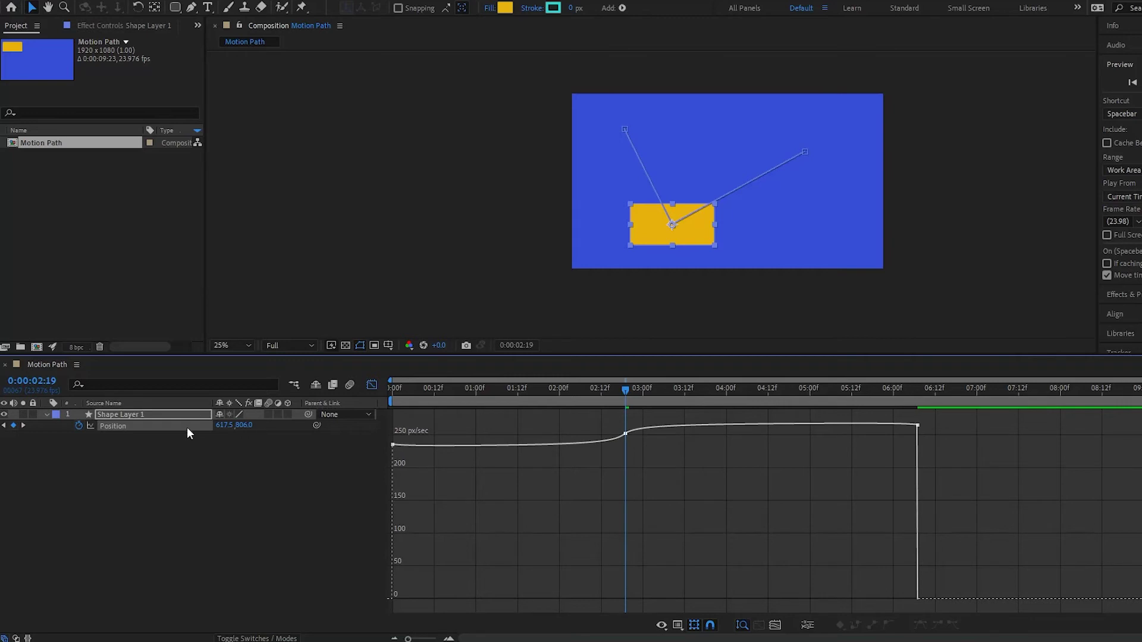
left_click(115, 425)
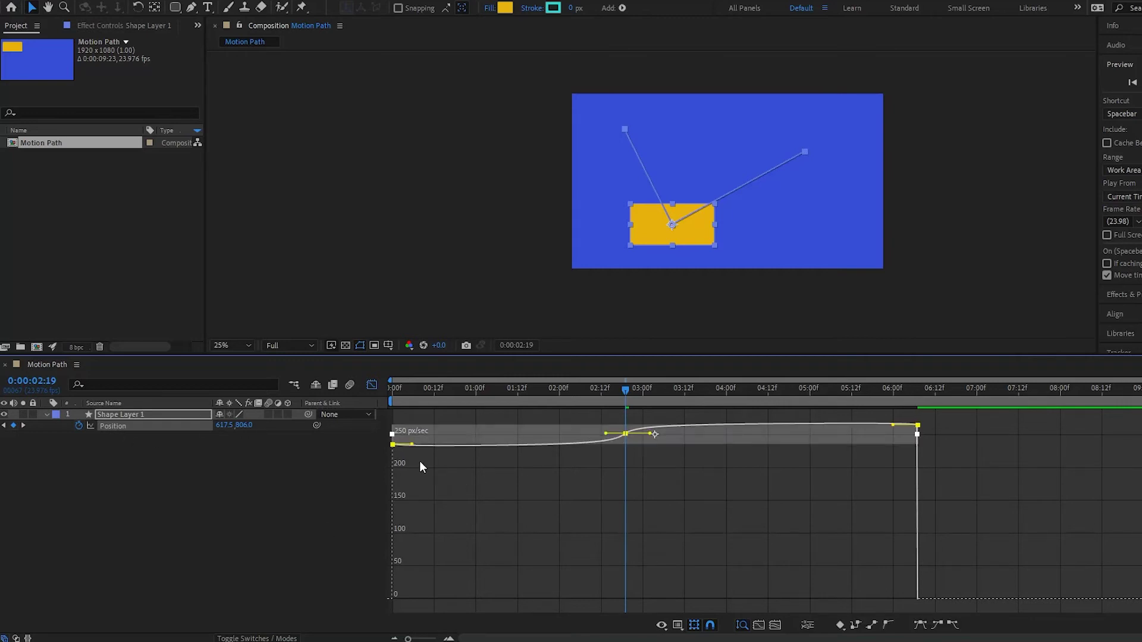
mouse_move(626, 434)
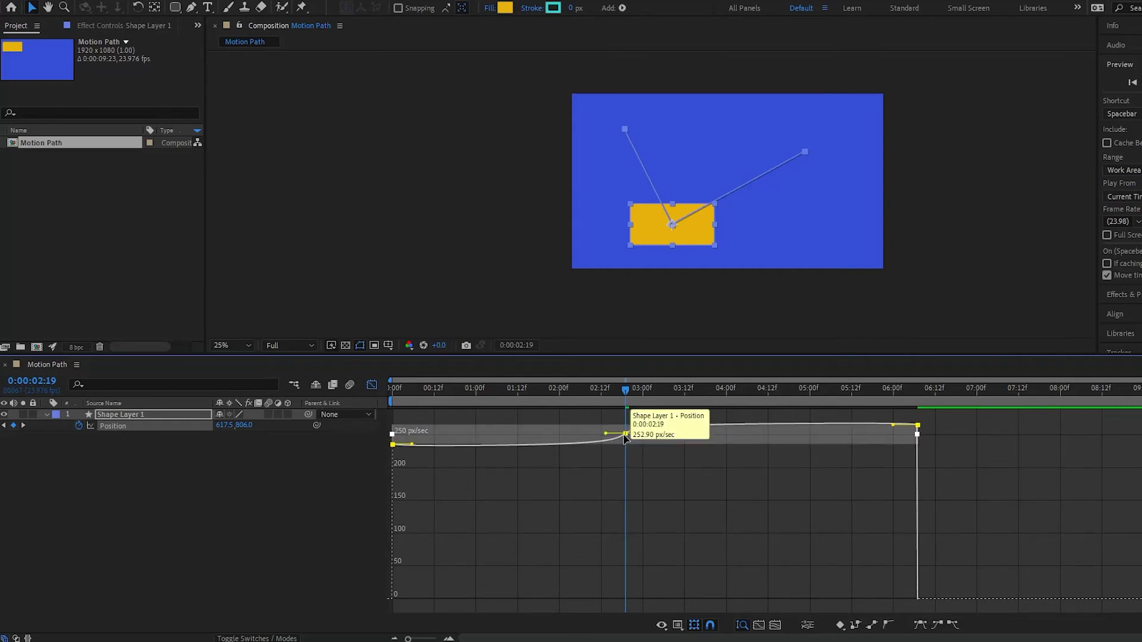
left_click_drag(626, 435, 621, 580)
left_click(622, 399)
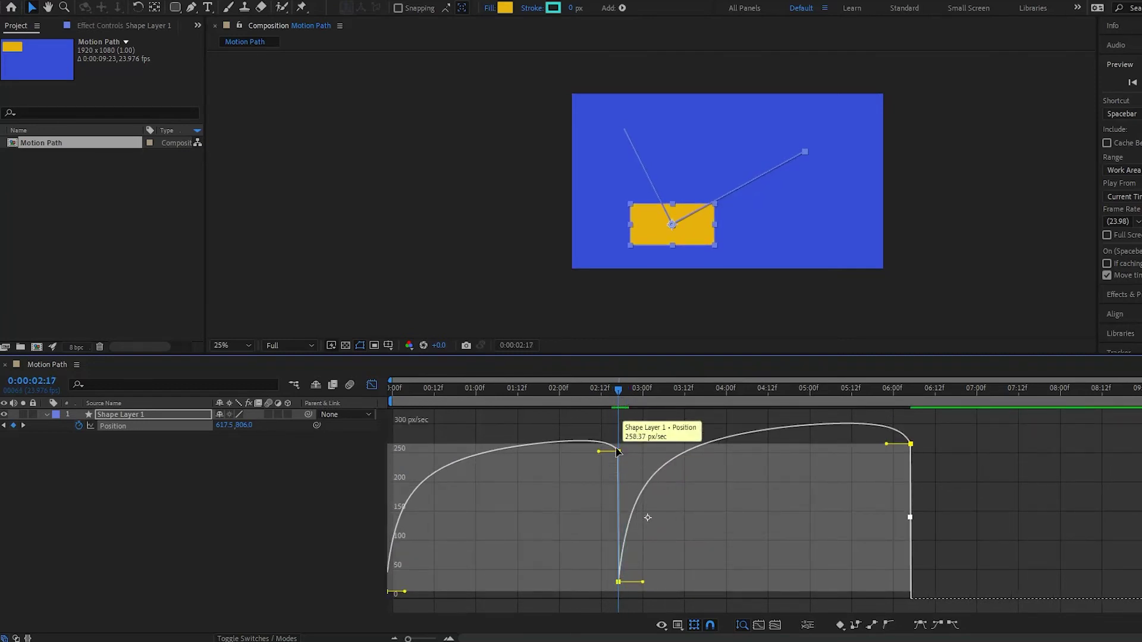
left_click(592, 393)
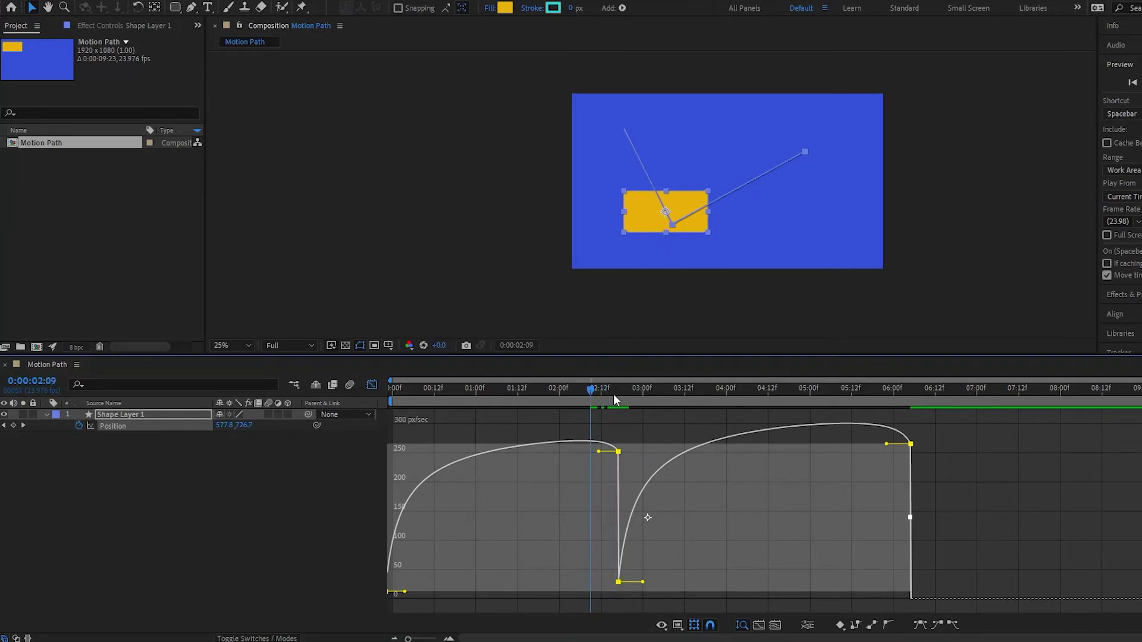
Lower the incoming speeds of the middle and last keyframes to near zero with longer incoming handles, and preview the motion
left_click_drag(590, 390, 459, 584)
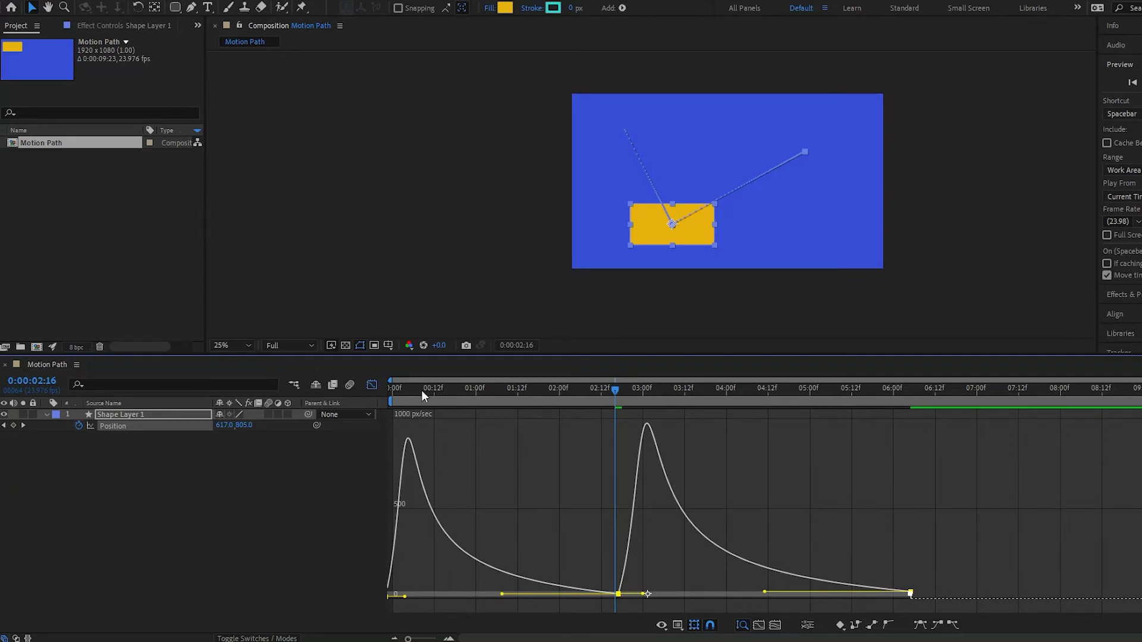
key("space")
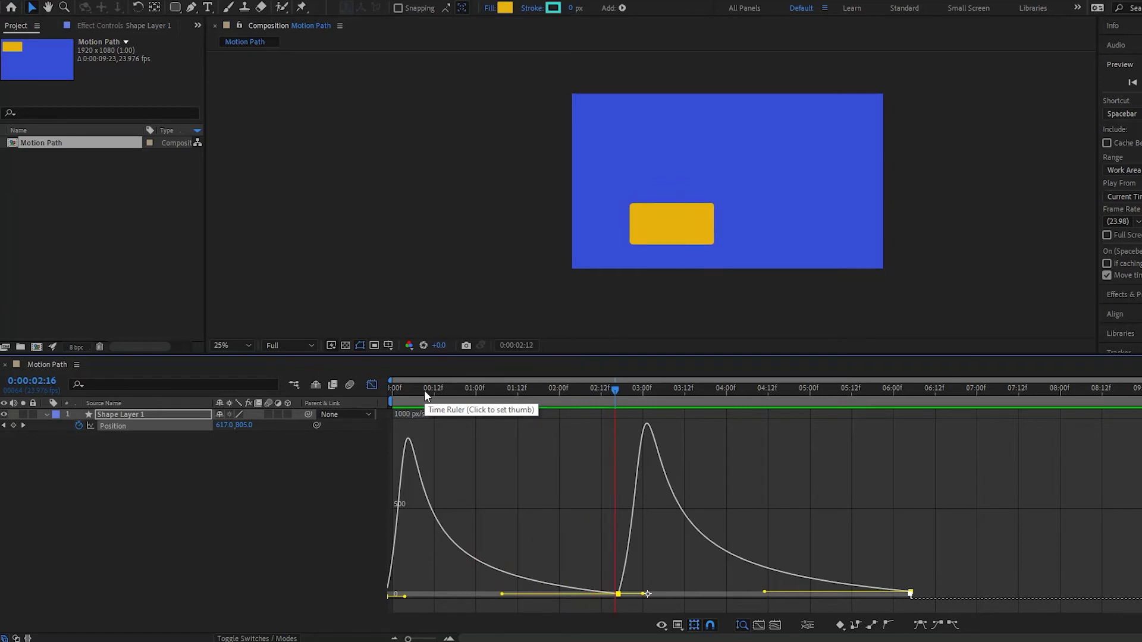
key("space")
Lower the middle keyframe's outgoing speed to 0 px/sec and lengthen its outgoing handle in the speed graph
mouse_move(409, 443)
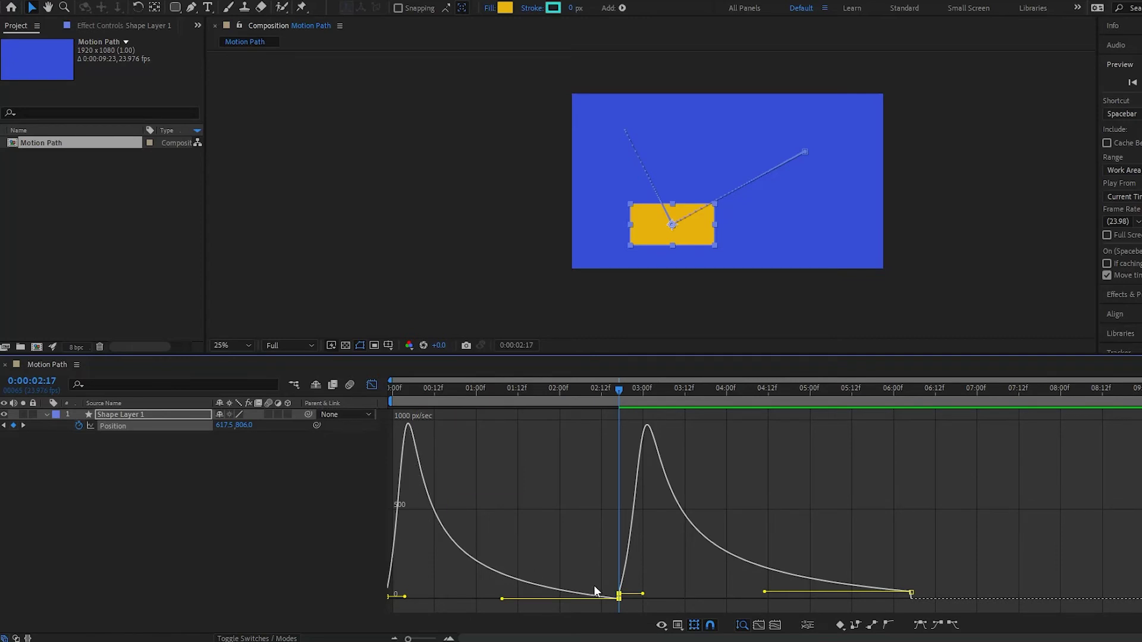
mouse_move(619, 597)
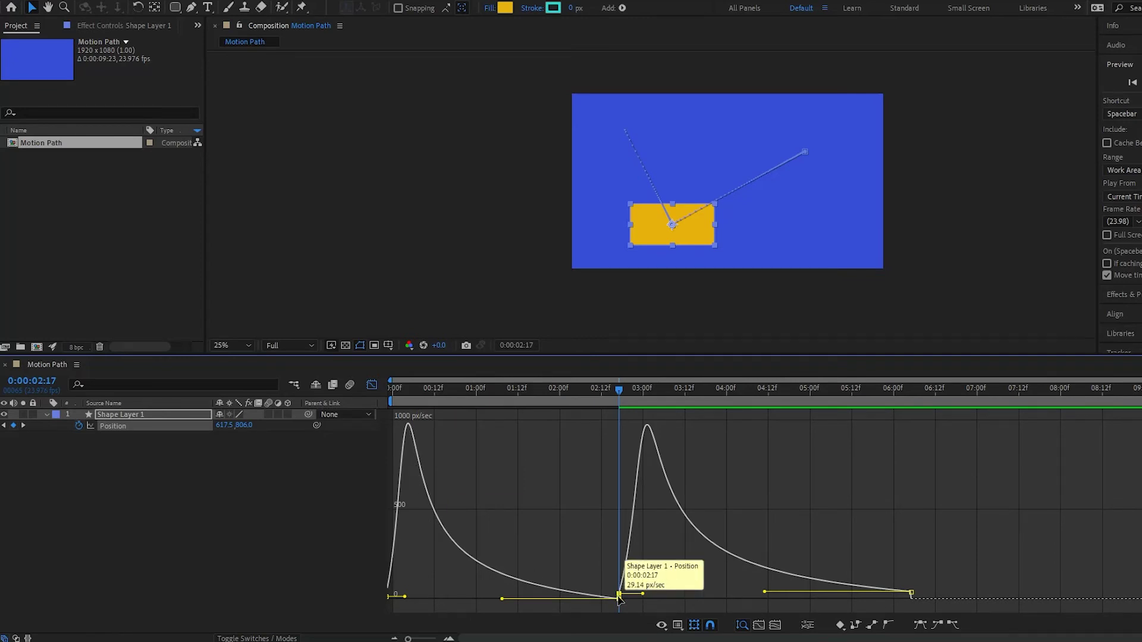
left_click_drag(640, 593, 691, 598)
Set the temporal interpolation of the middle Position keyframe to Continuous Bezier
left_click(618, 598)
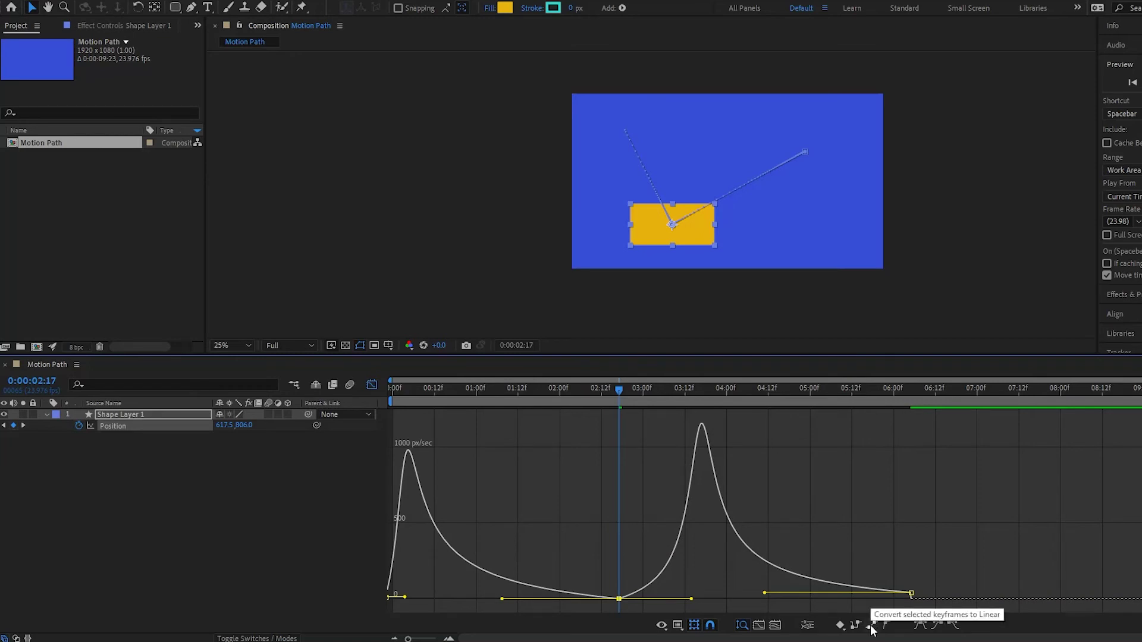
right_click(618, 599)
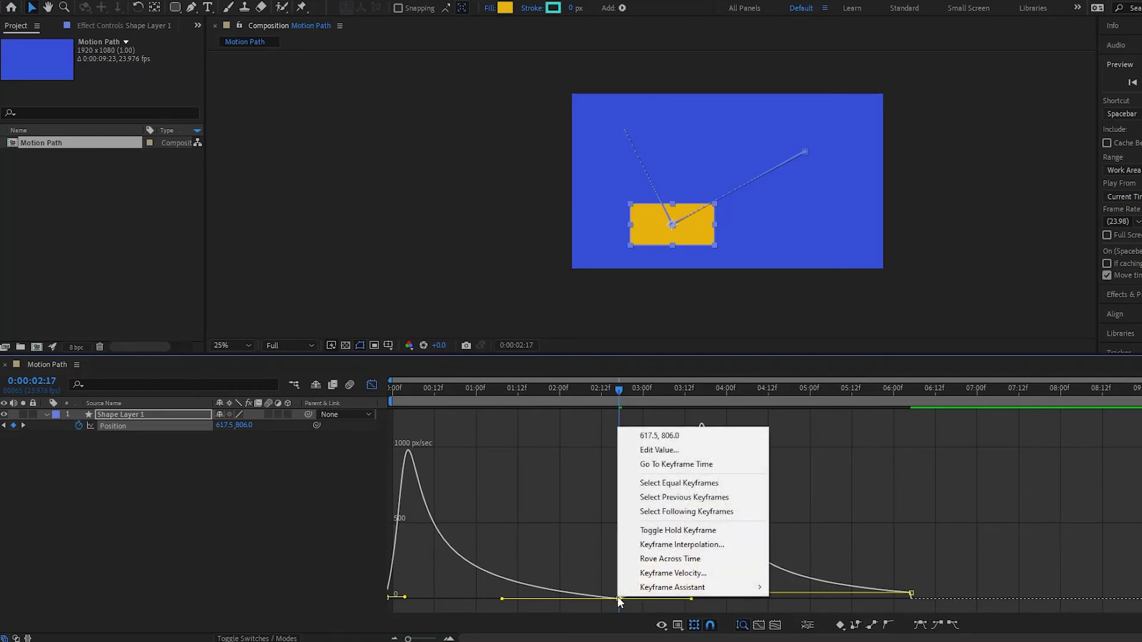
left_click(681, 544)
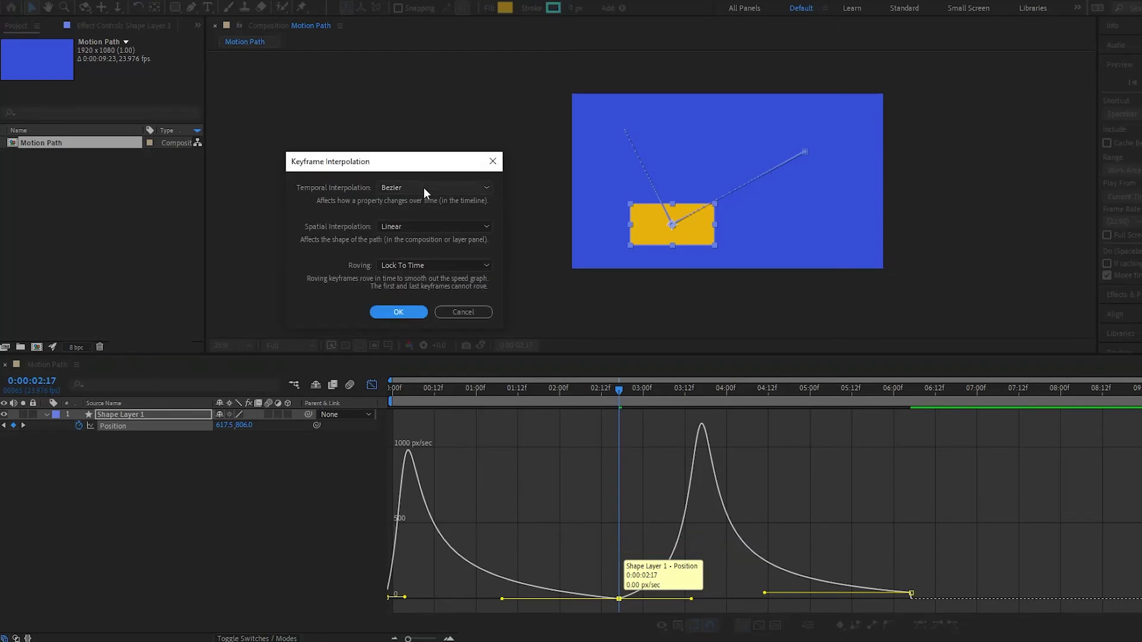
left_click(424, 187)
left_click(430, 245)
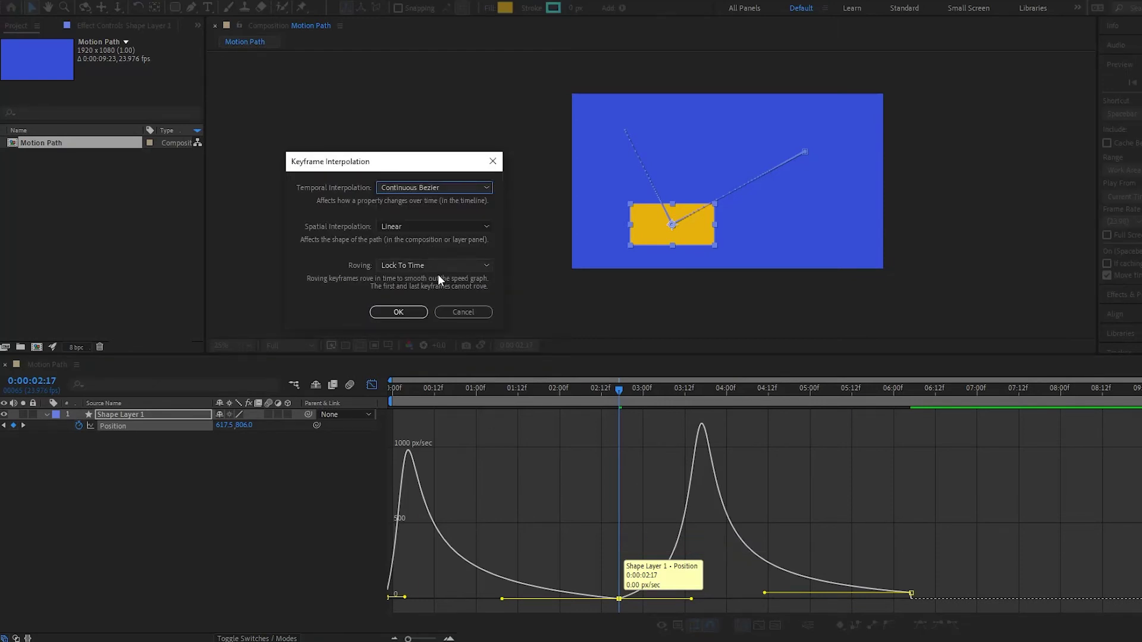
left_click(399, 312)
Raise the middle keyframe's speed above 2000 px/sec at 0:00:02:21, shorten the last keyframe's incoming handle, and preview the motion
left_click_drag(619, 600, 628, 522)
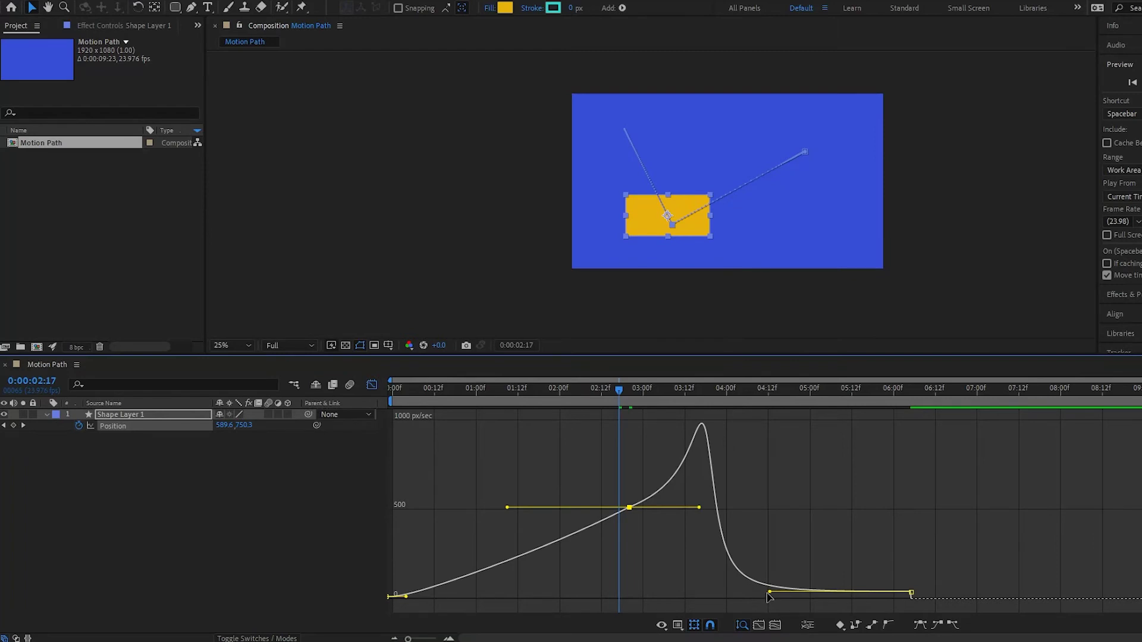
left_click_drag(770, 594, 883, 591)
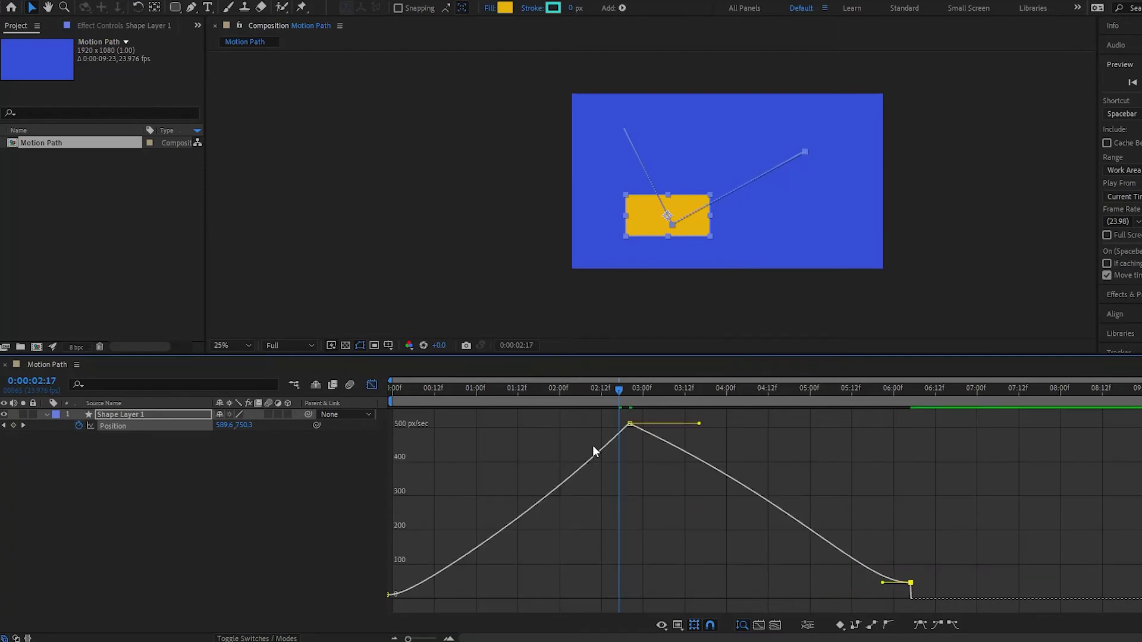
left_click_drag(630, 425, 626, 353)
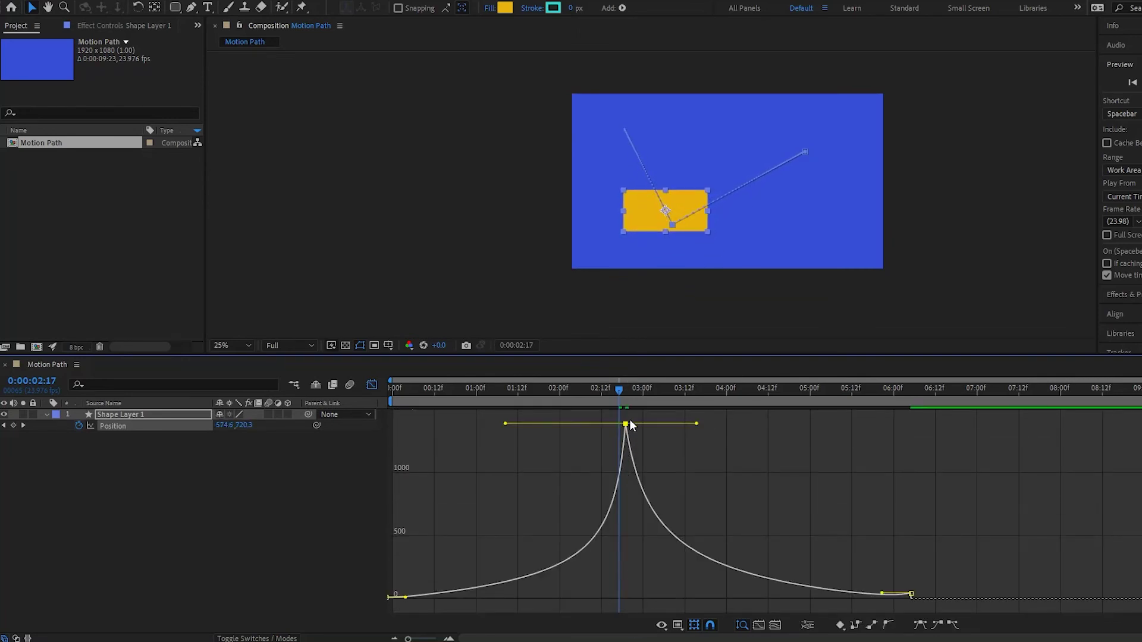
left_click_drag(626, 424, 630, 358)
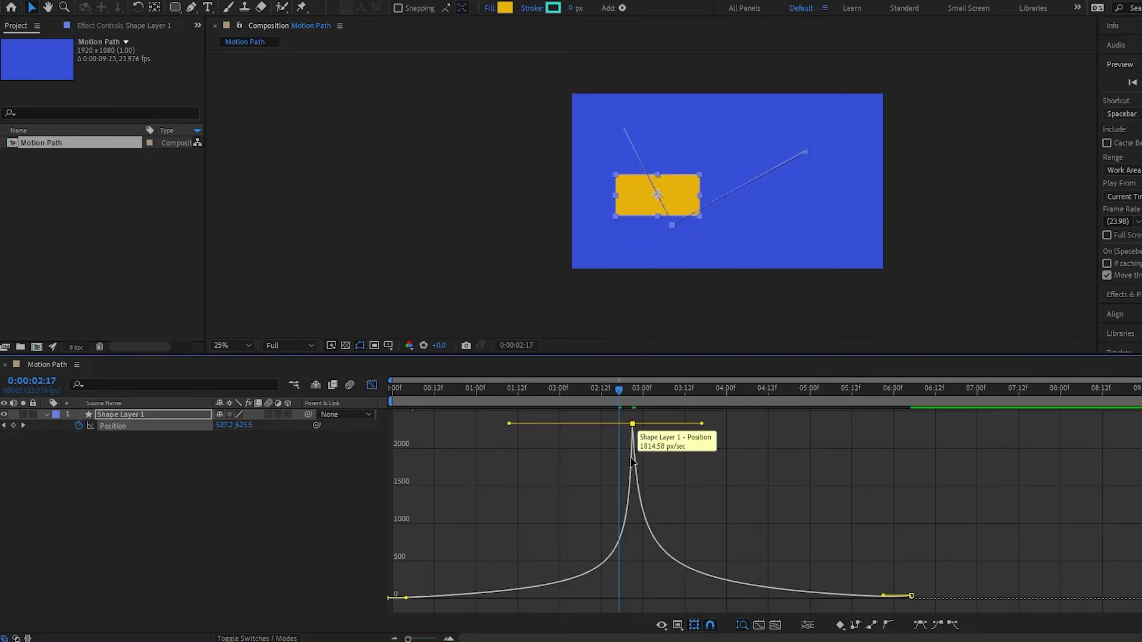
key("space")
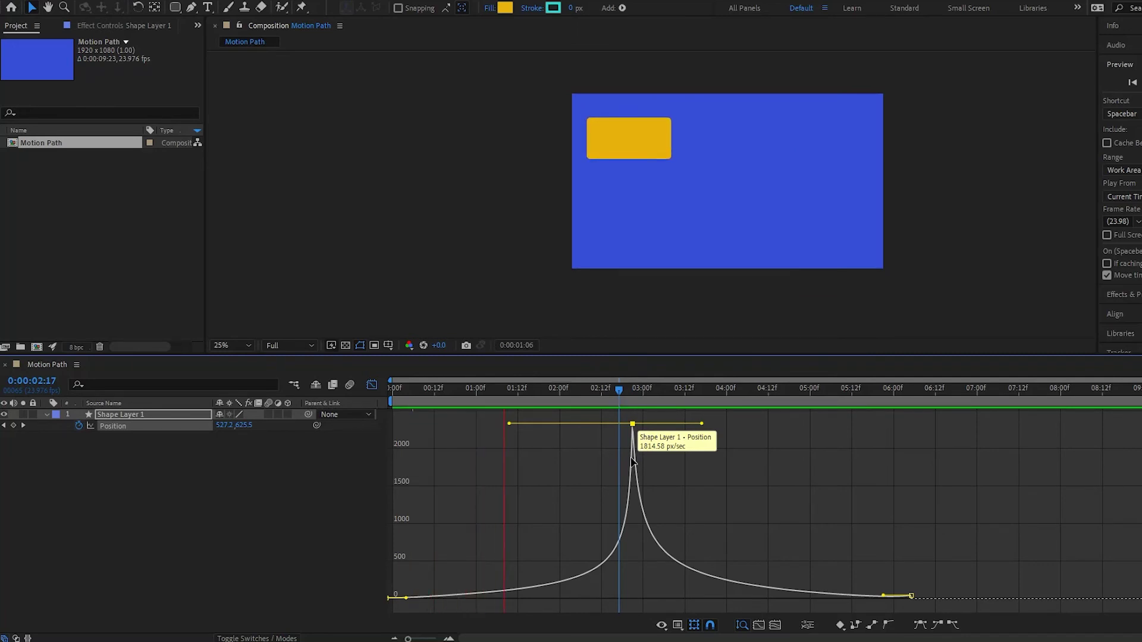
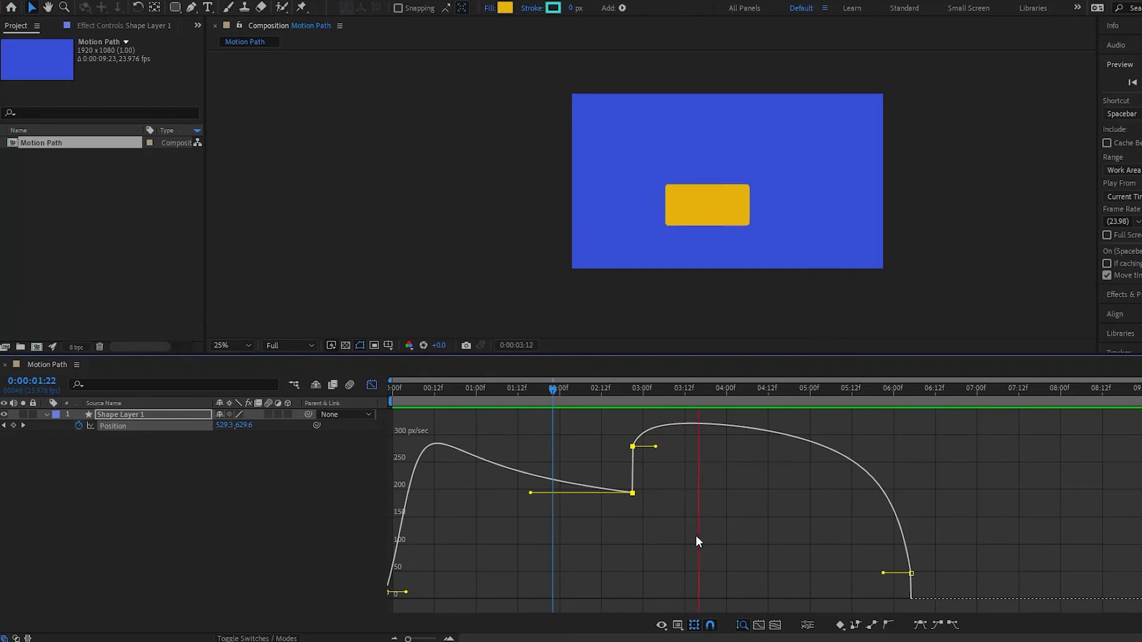
key("space")
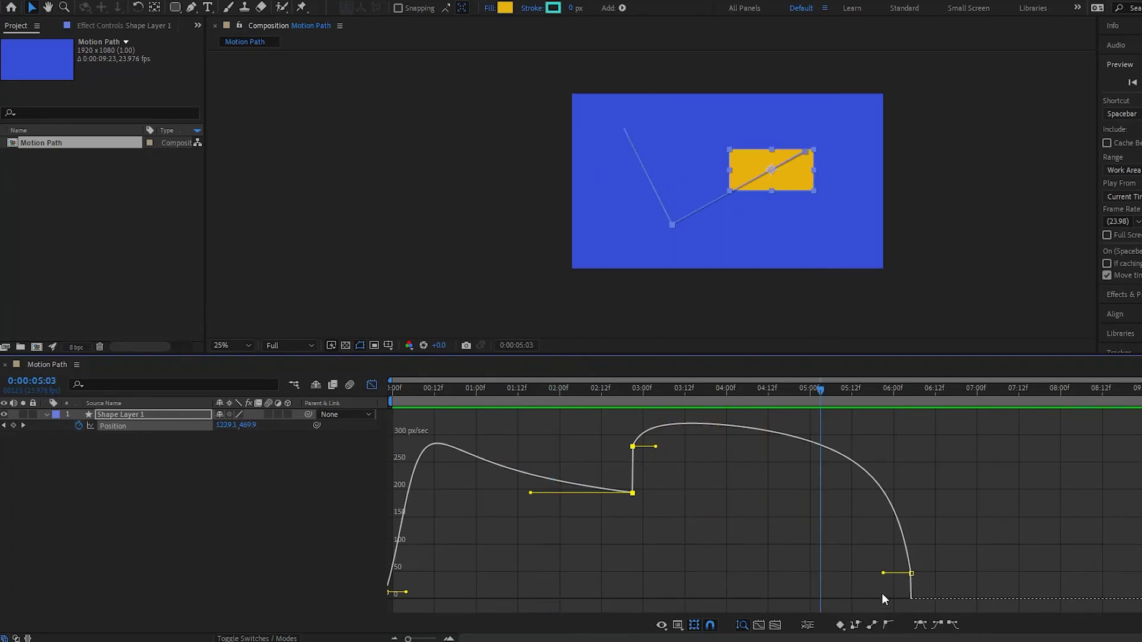
Set the temporal interpolation of the middle and last Position keyframes to Auto Bezier
mouse_move(933, 597)
left_mouse_down()
mouse_move(336, 365)
mouse_move(594, 437)
left_mouse_up()
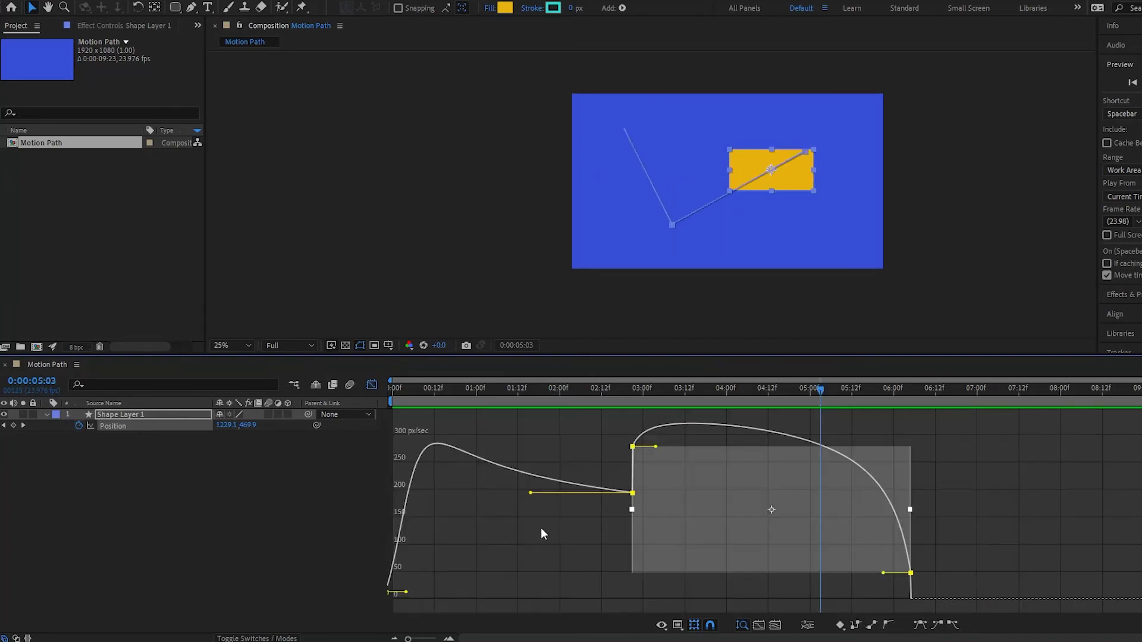
right_click(633, 499)
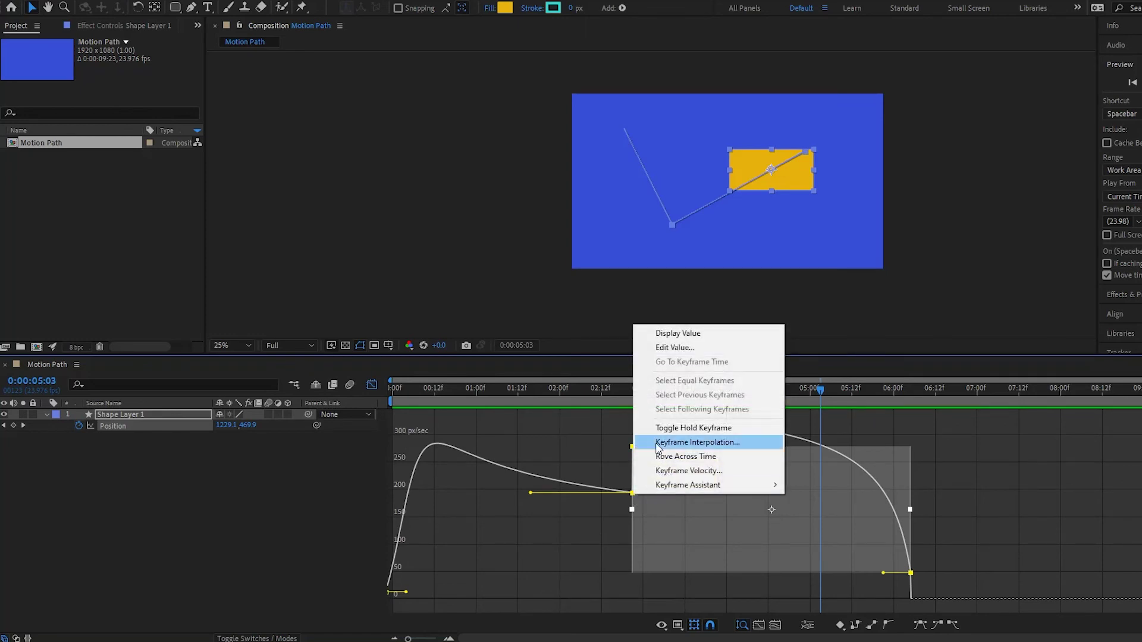
left_click(678, 438)
left_click(395, 184)
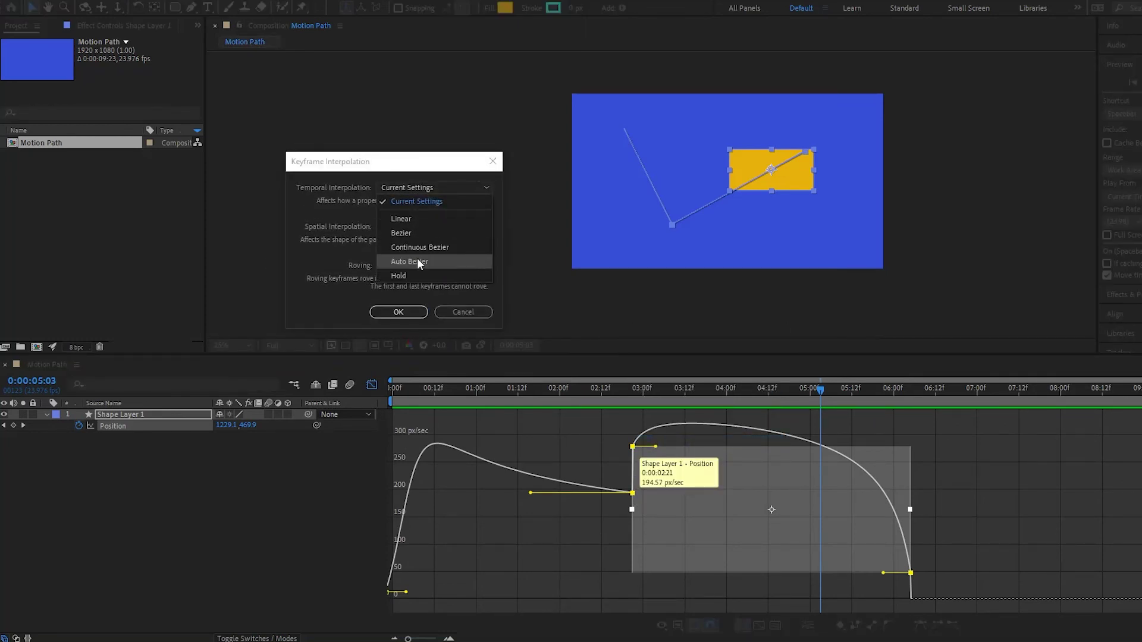
left_click(410, 262)
left_click(399, 312)
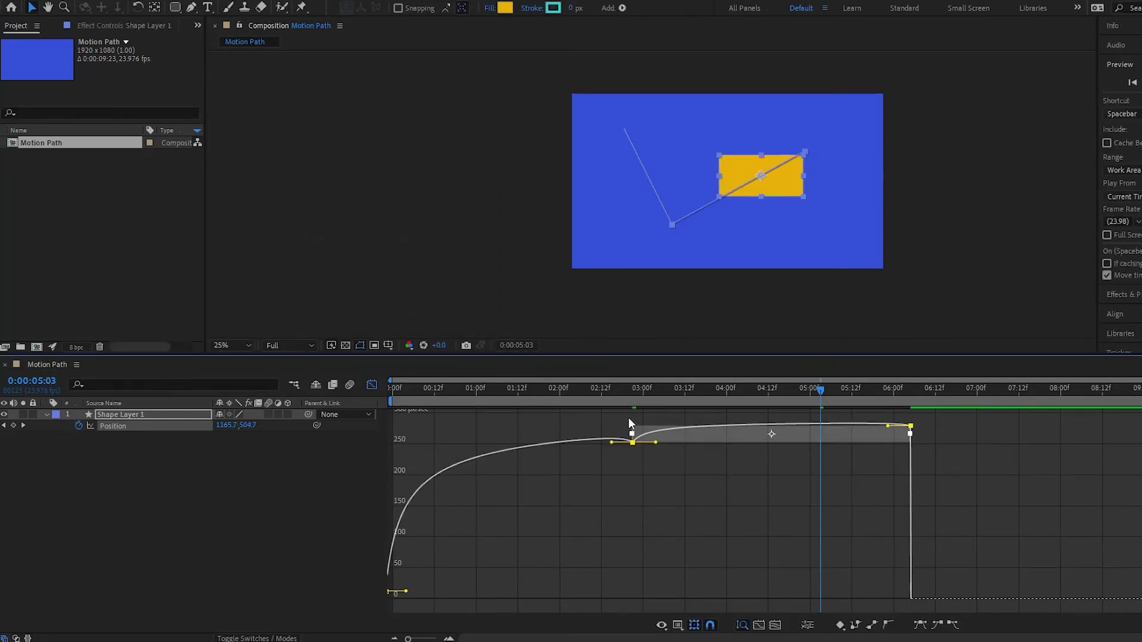
Lower the middle keyframe's speed to about 226 px/sec and the last one's to about 262 px/sec, lengthening the middle keyframe's outgoing handle
left_click_drag(632, 442, 633, 458)
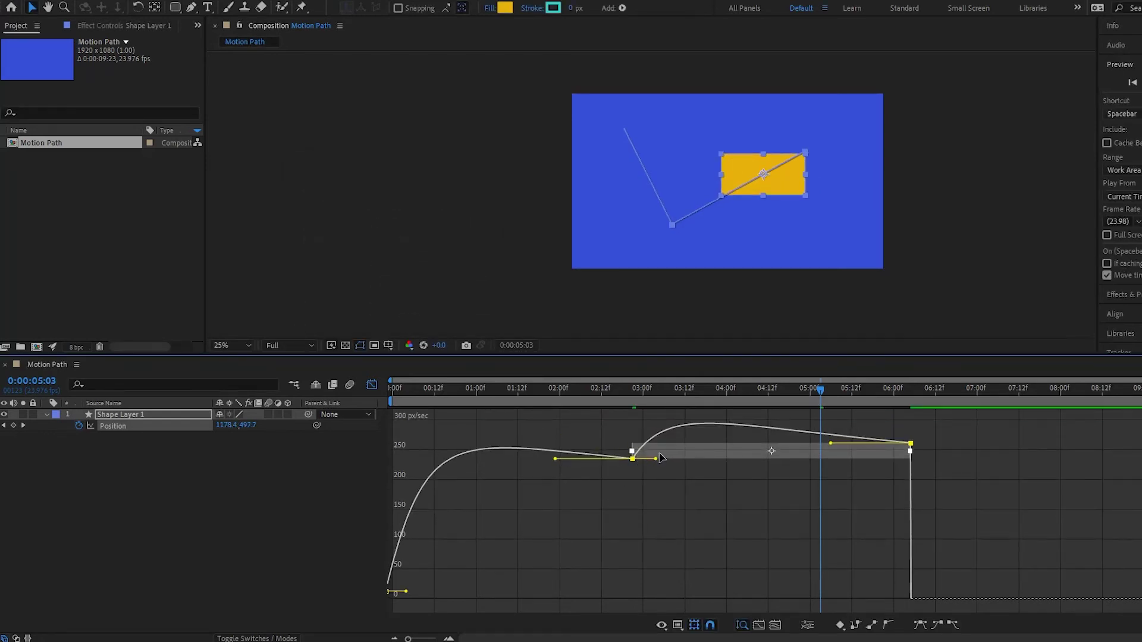
left_click(659, 462)
left_click(633, 459)
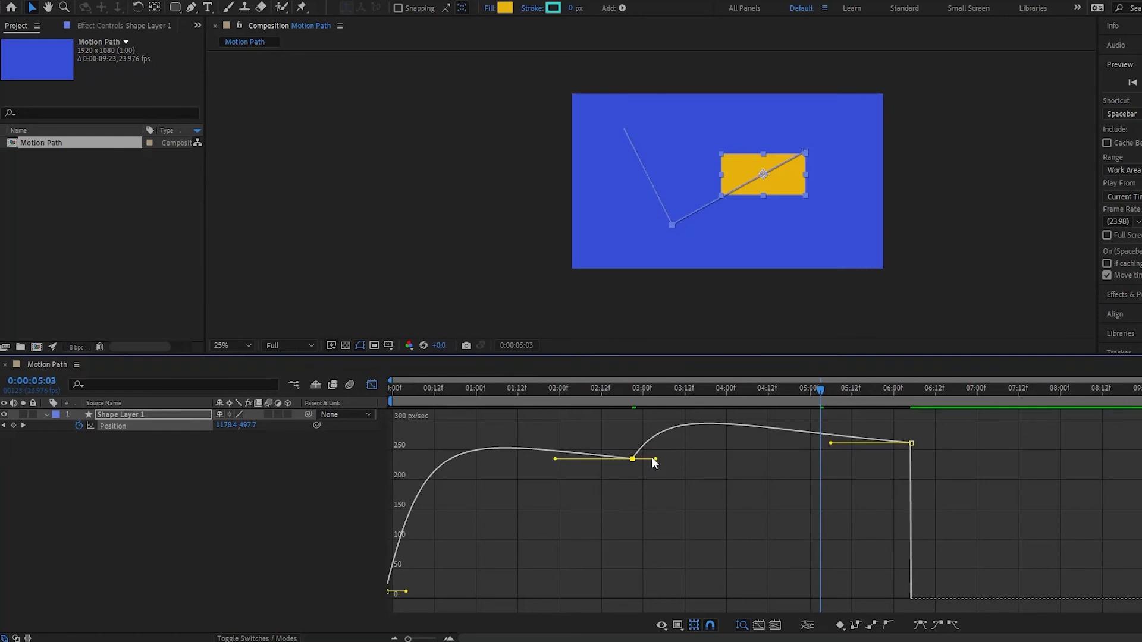
left_click_drag(654, 463, 696, 462)
left_click(641, 509)
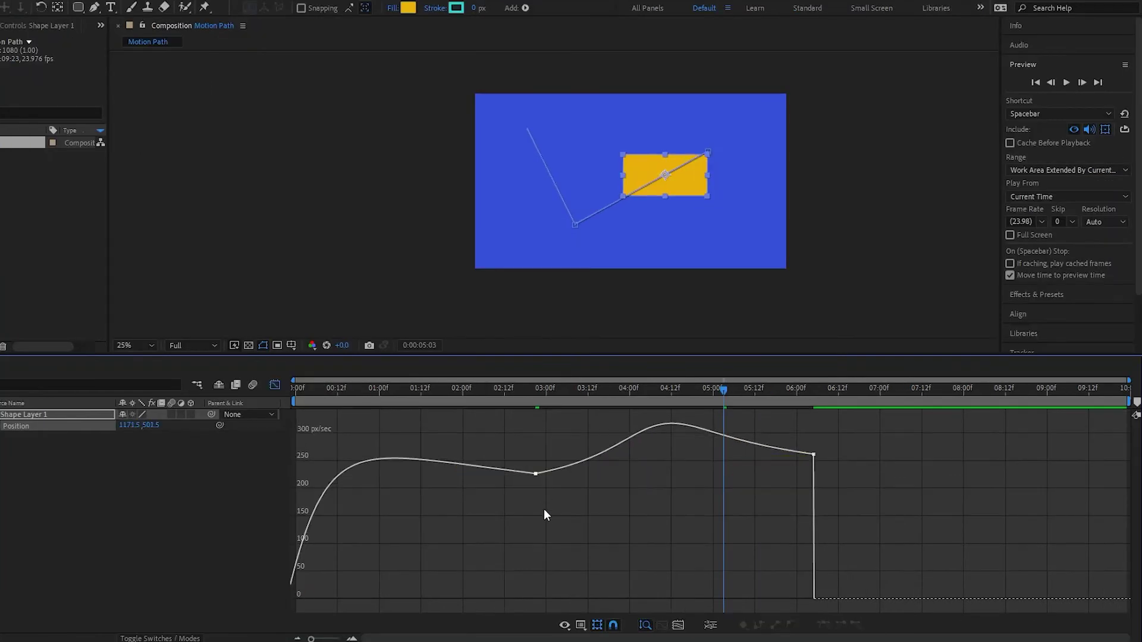
Try moving the last Position keyframe out to 0:00:09:01 and check it in the layer bar view
mouse_move(814, 457)
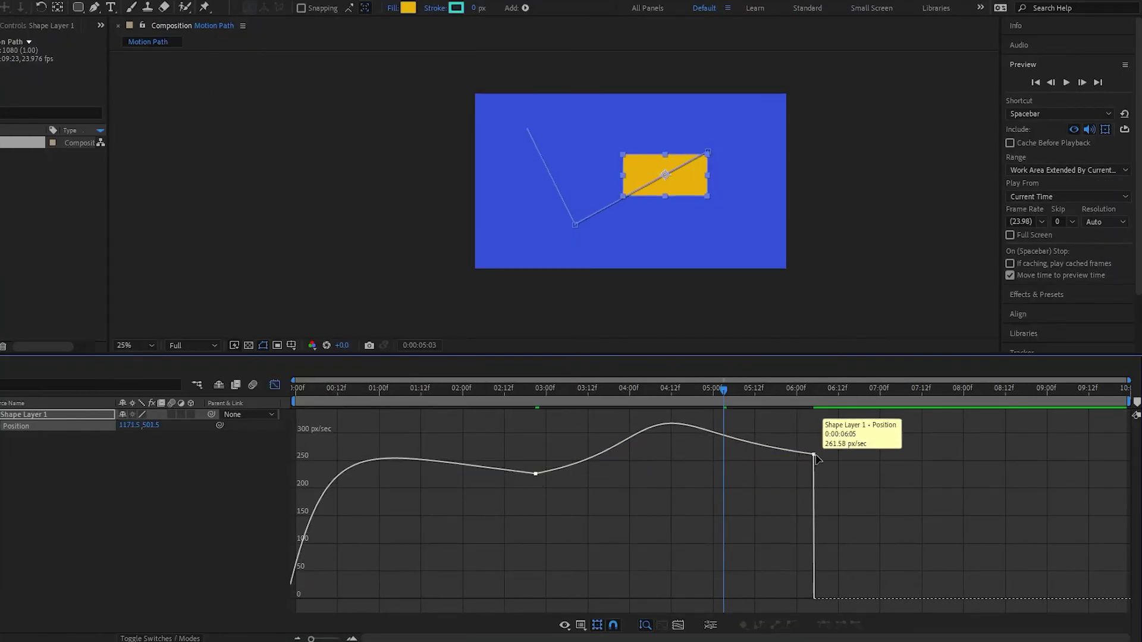
left_click_drag(814, 456, 1050, 463)
left_click_drag(1040, 392, 1047, 395)
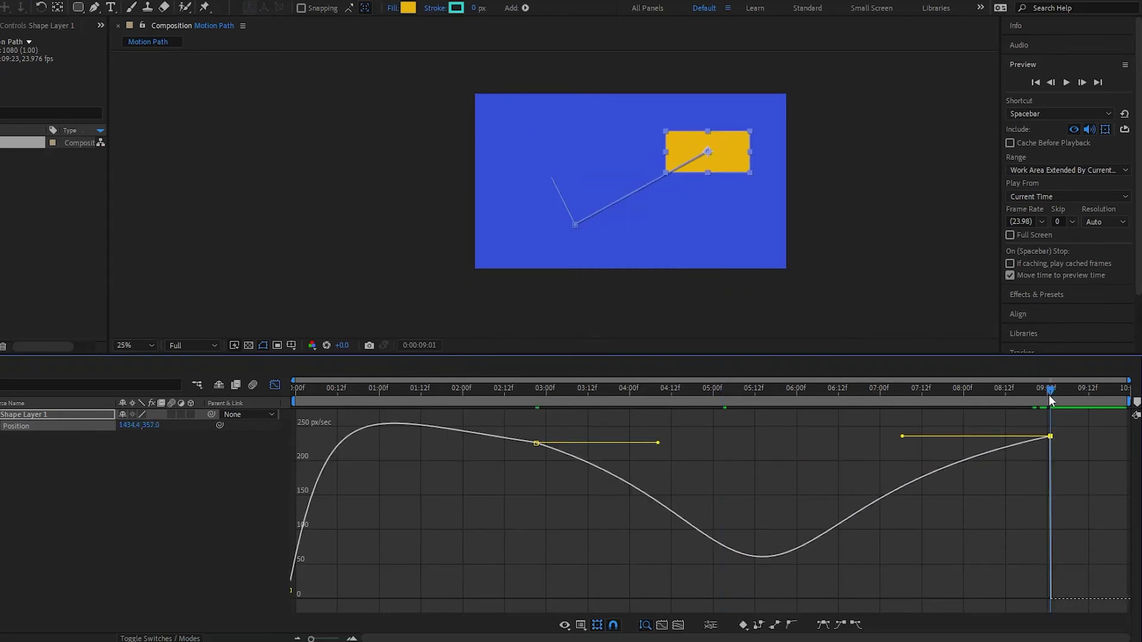
left_click(276, 383)
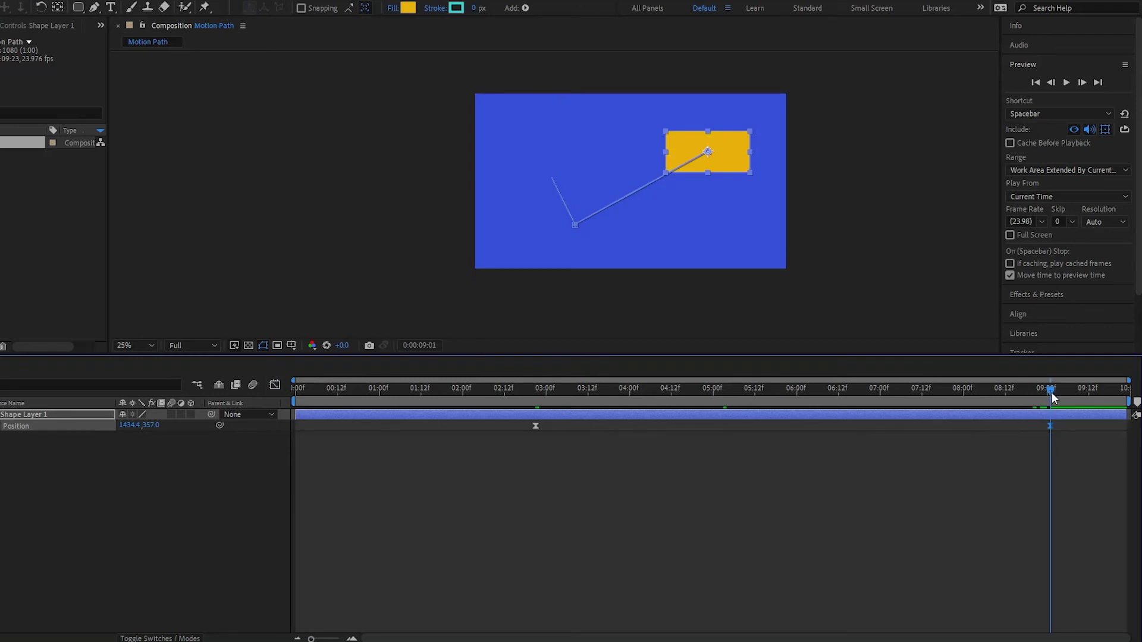
Undo the last keyframe's move in time and return to the speed graph
key("ctrl+z")
key("ctrl+z")
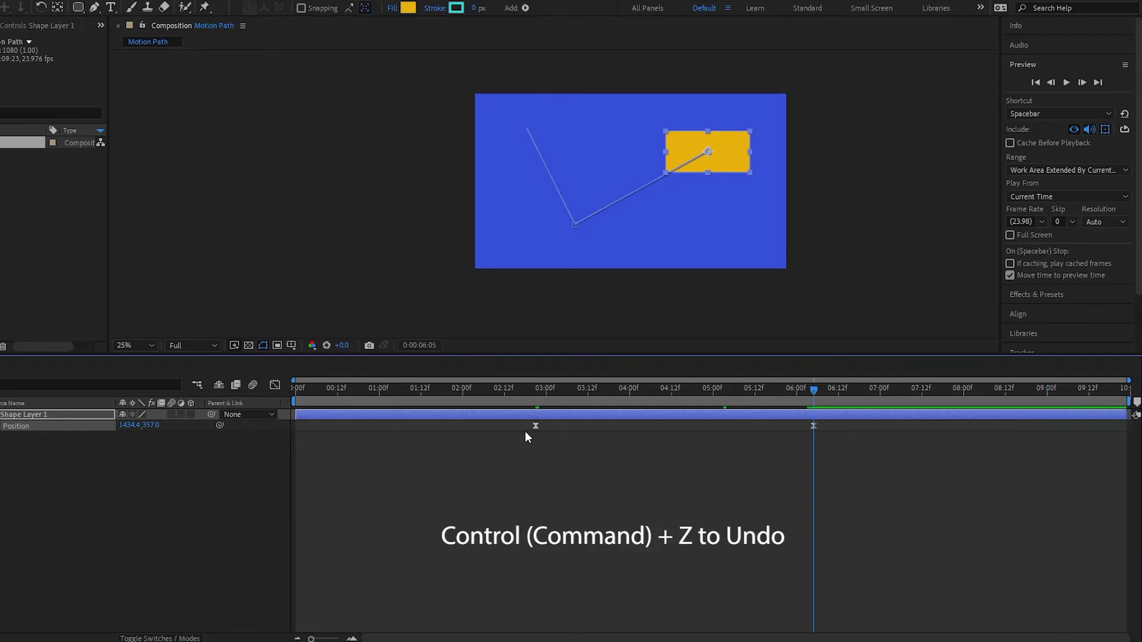
key("ctrl+z")
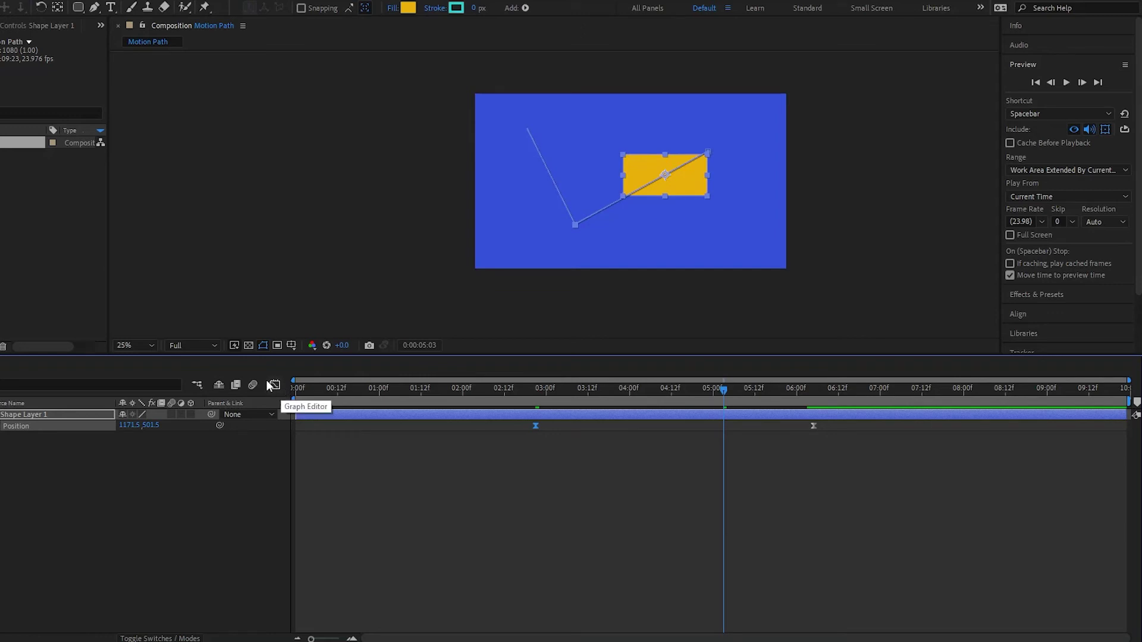
left_click(275, 385)
Set the temporal interpolation of all three Position keyframes to Hold
left_click(826, 478)
left_click(24, 427)
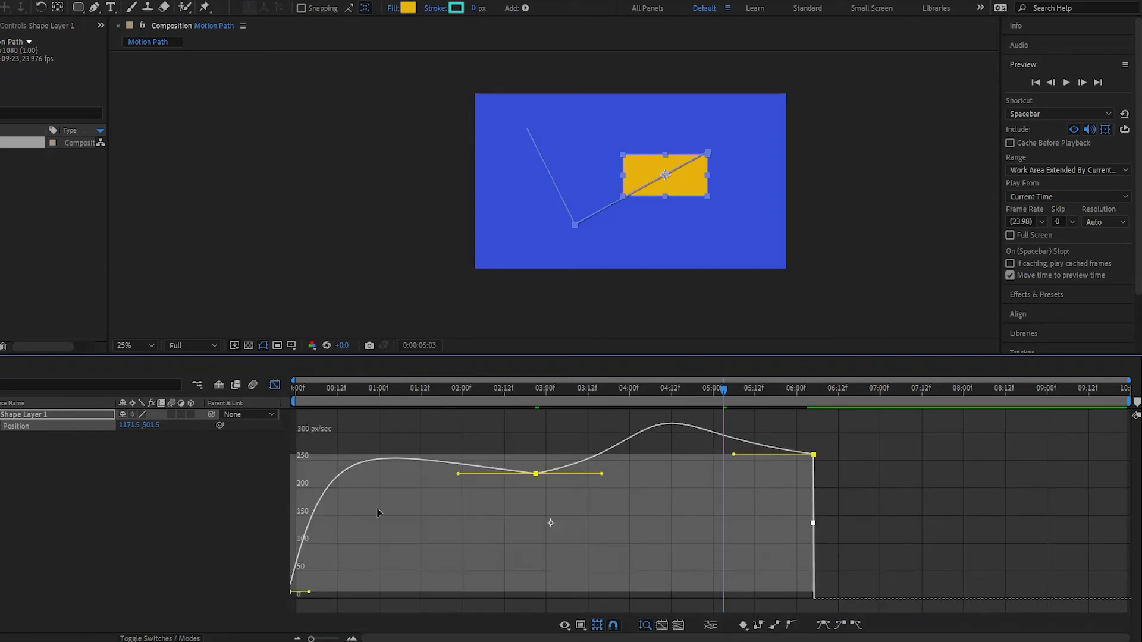
right_click(537, 474)
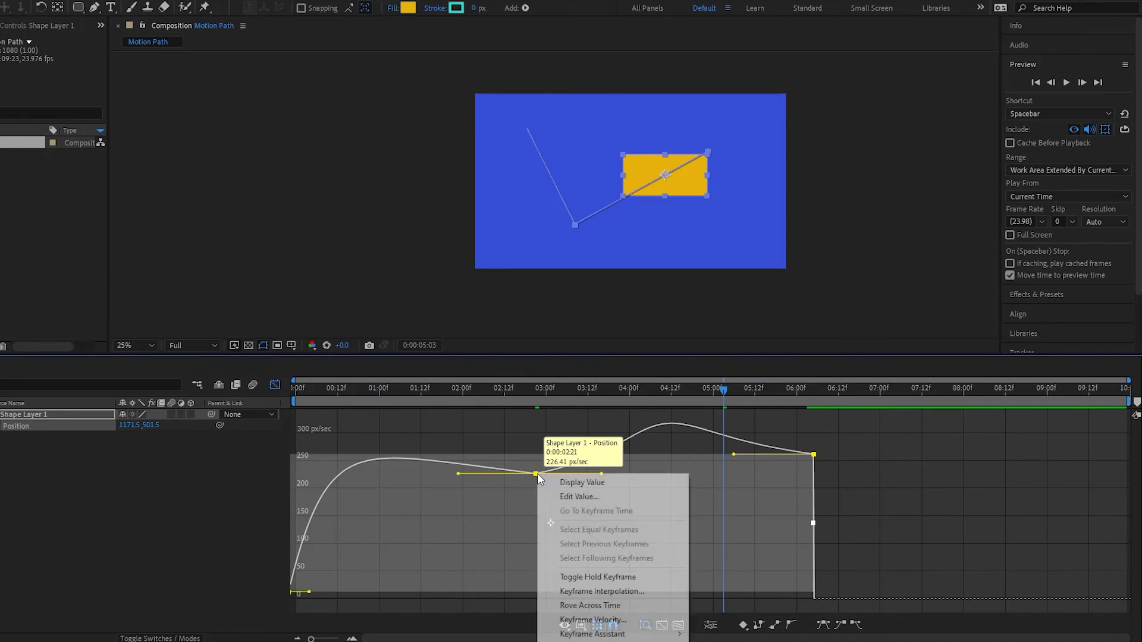
left_click(597, 591)
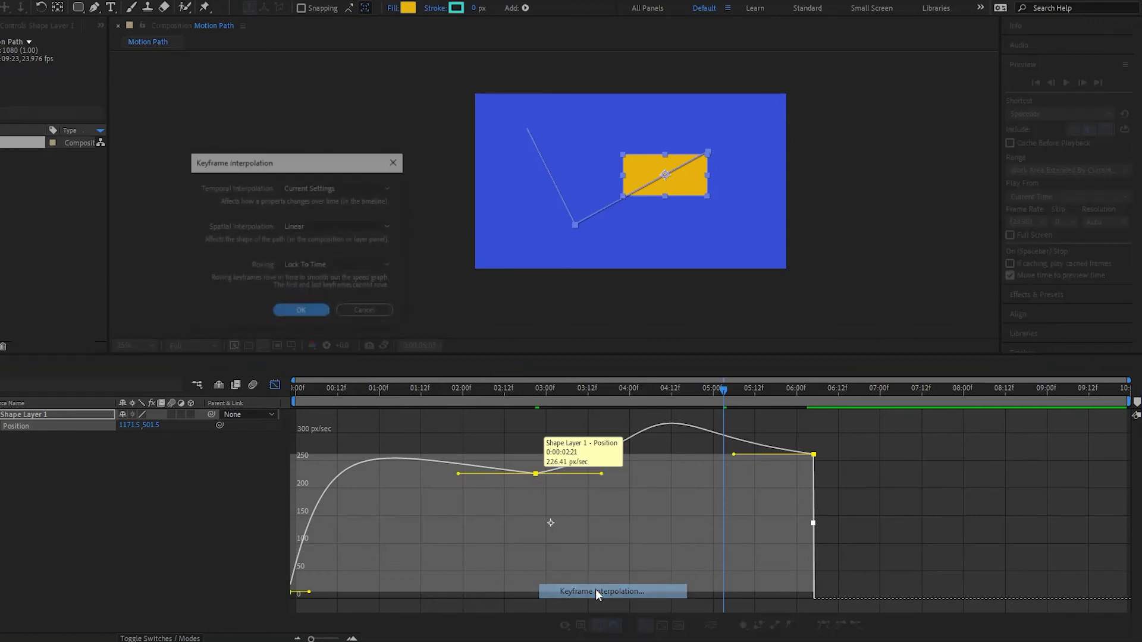
left_click(319, 188)
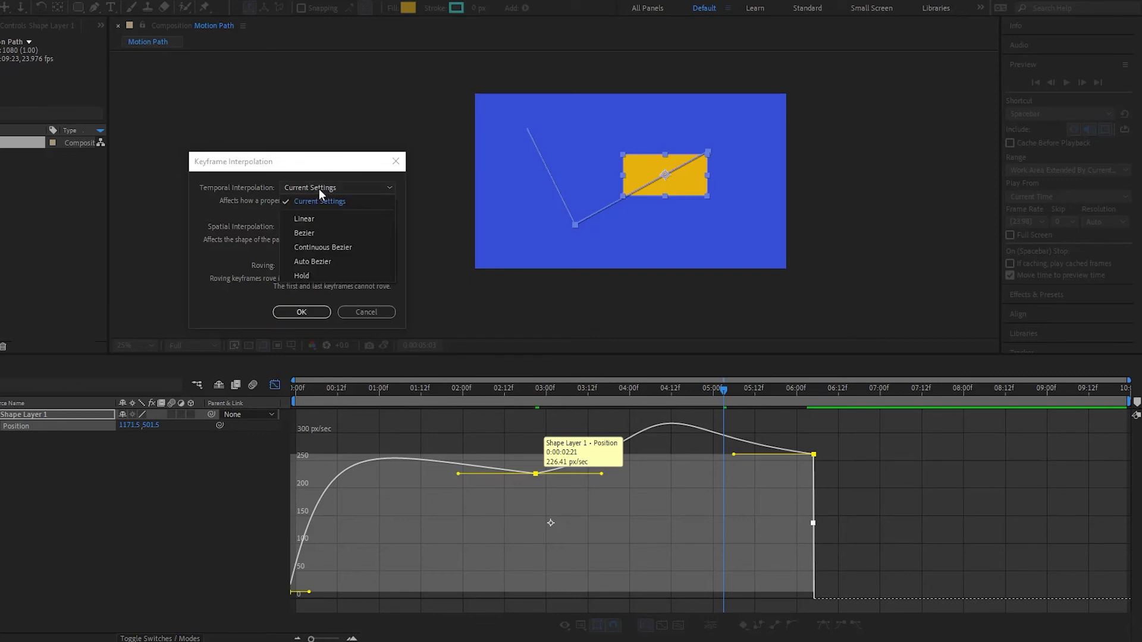
left_click(315, 276)
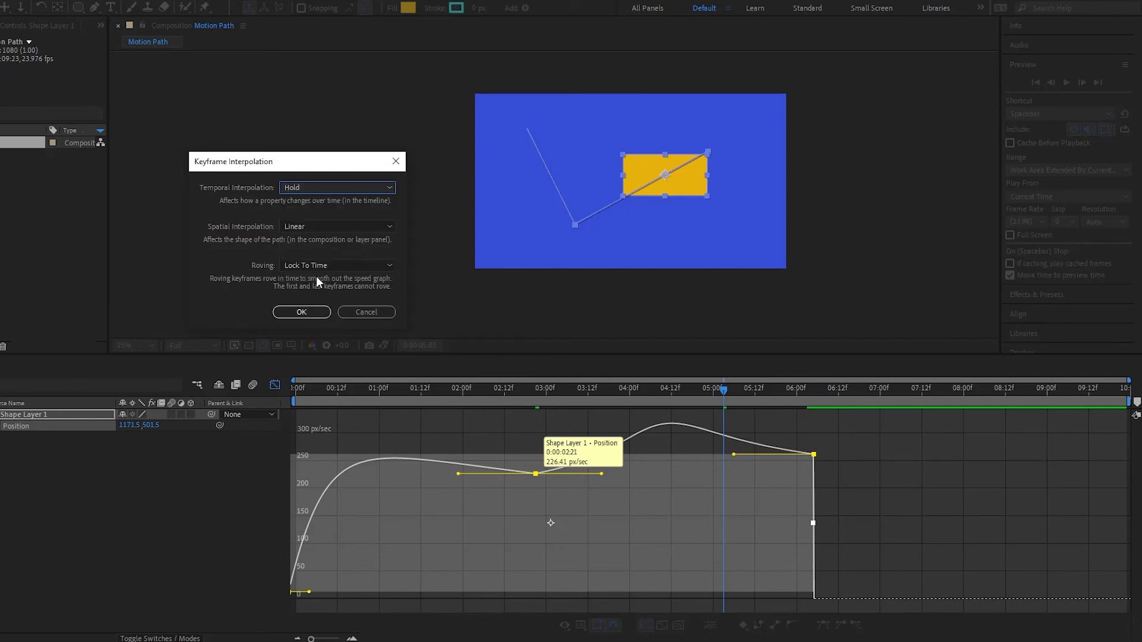
left_click(315, 309)
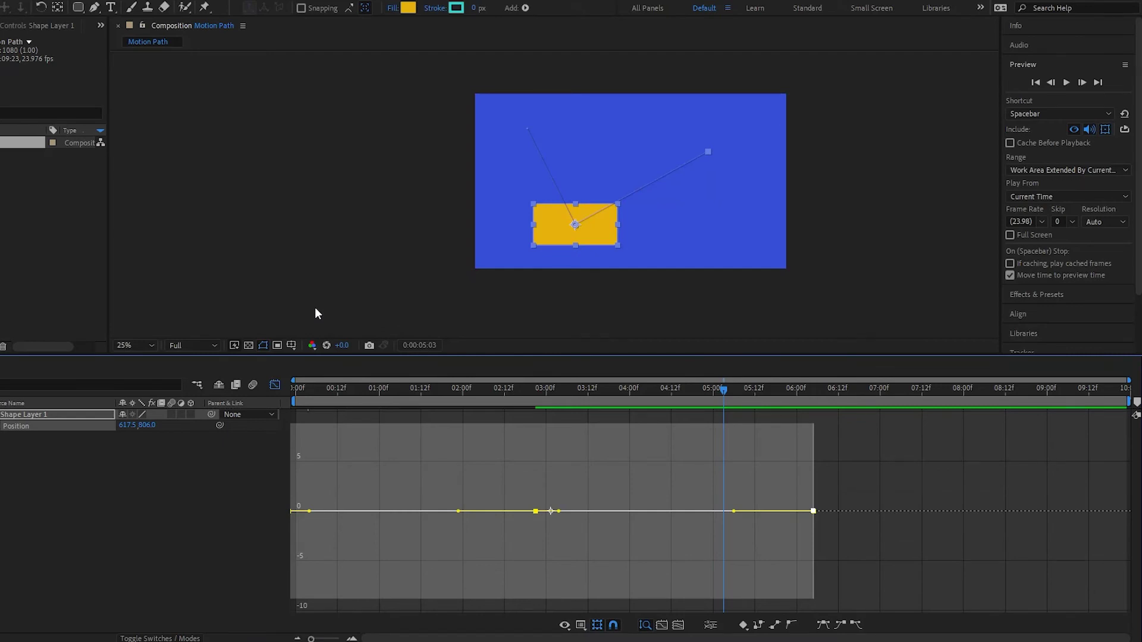
Preview the hold motion and scrub from the start to about 0:00:05:11 to check how the rectangle changes position
key("space")
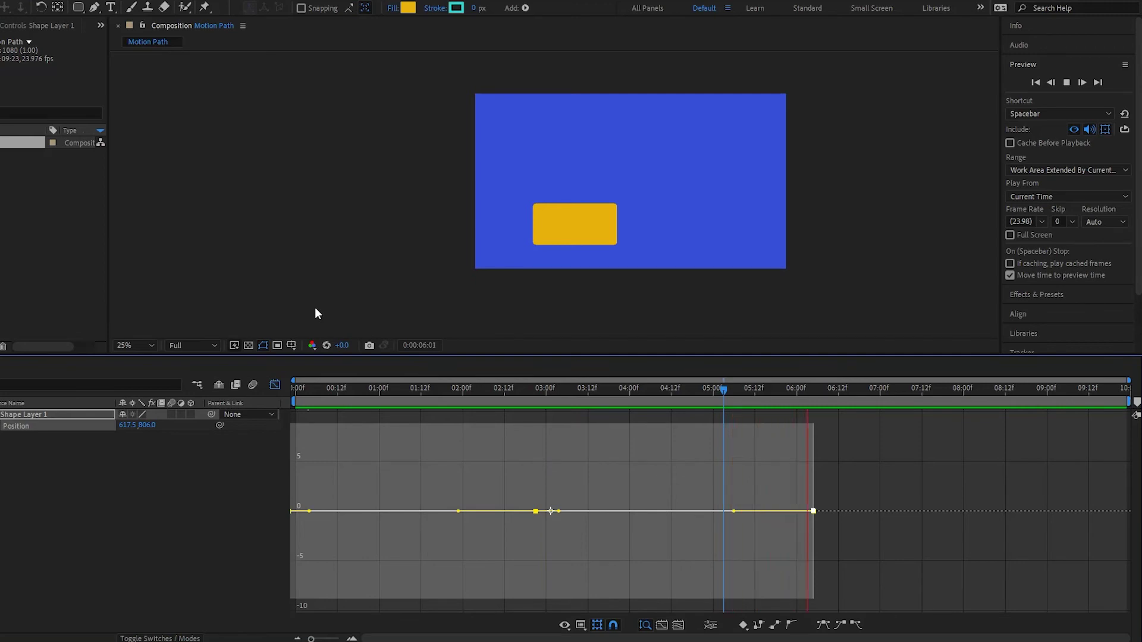
key("space")
key("Home")
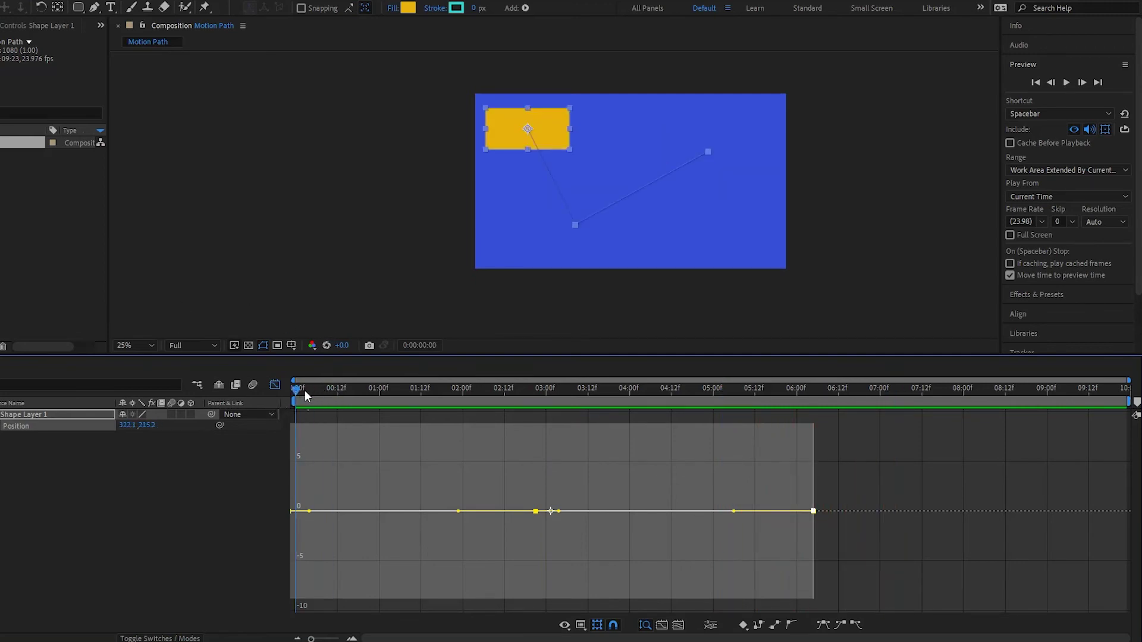
left_click_drag(304, 391, 752, 474)
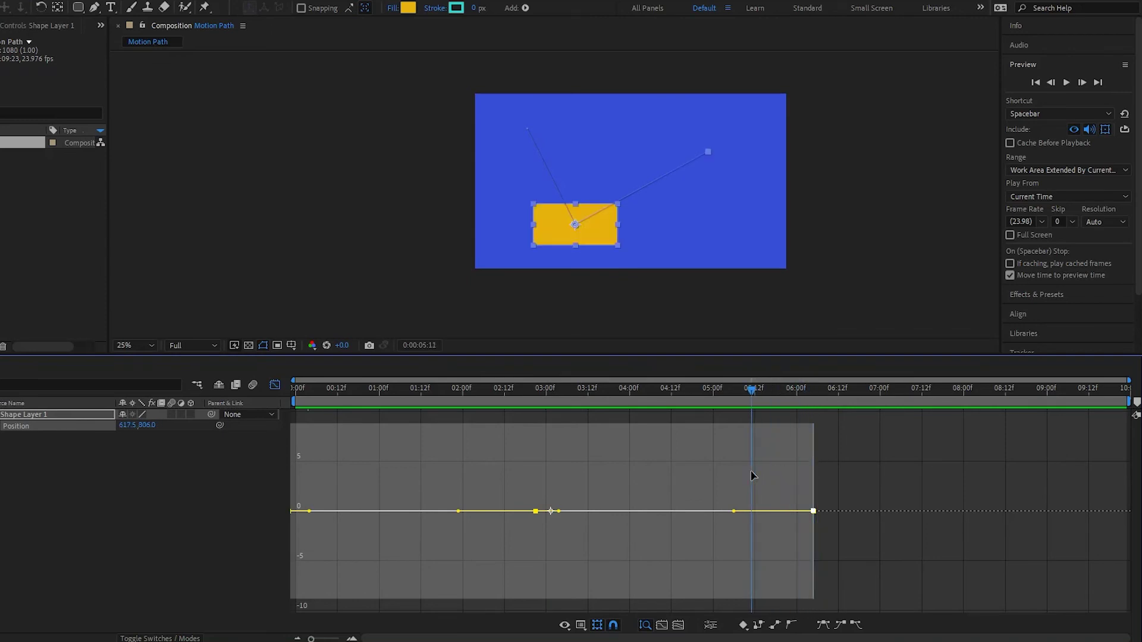
Convert all three Position keyframes from Hold to Linear interpolation in the speed graph
right_click(536, 511)
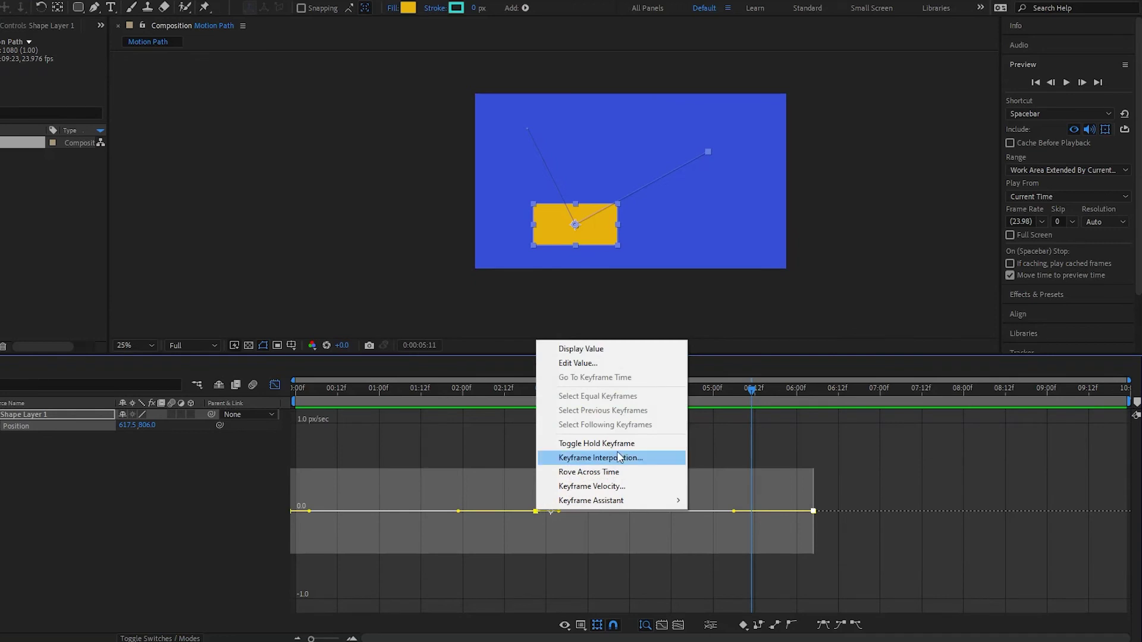
left_click(679, 547)
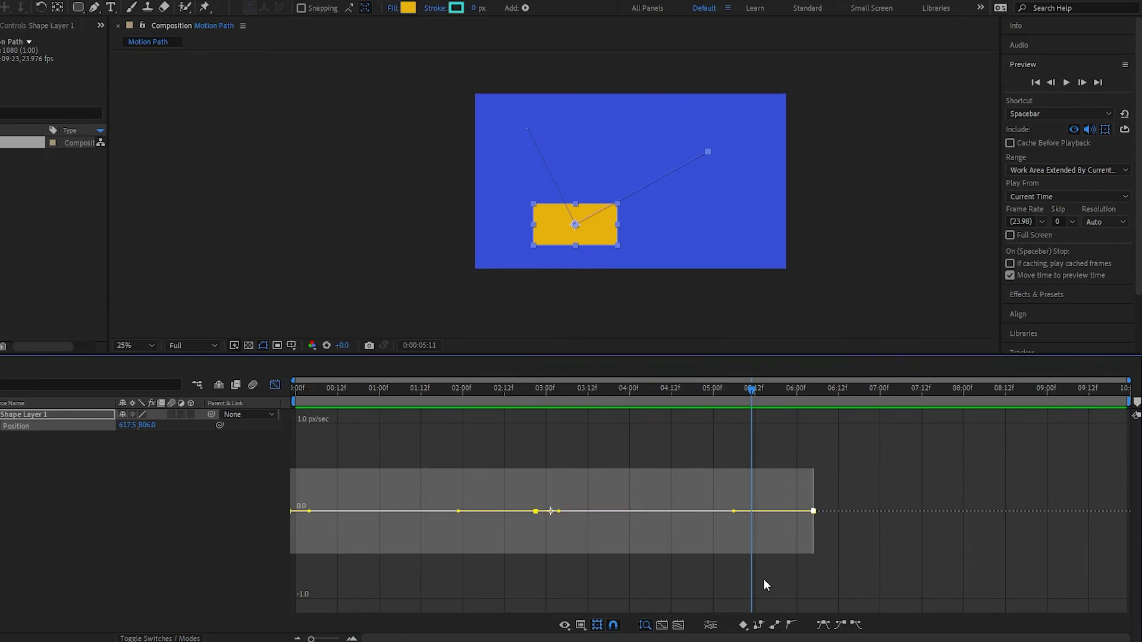
left_click(758, 628)
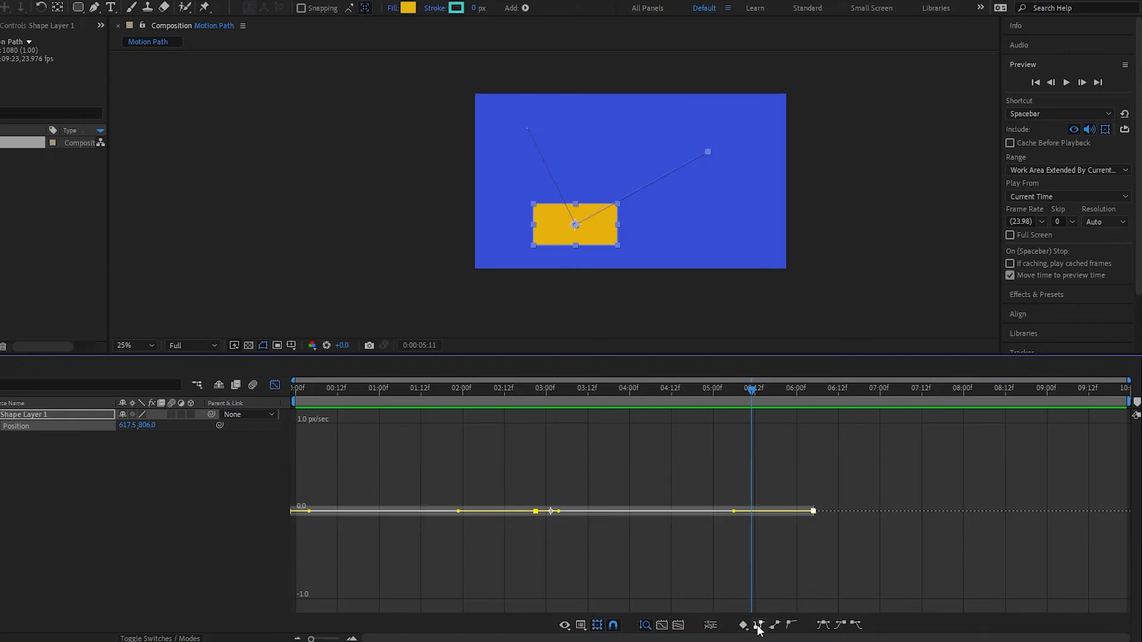
left_click(791, 627)
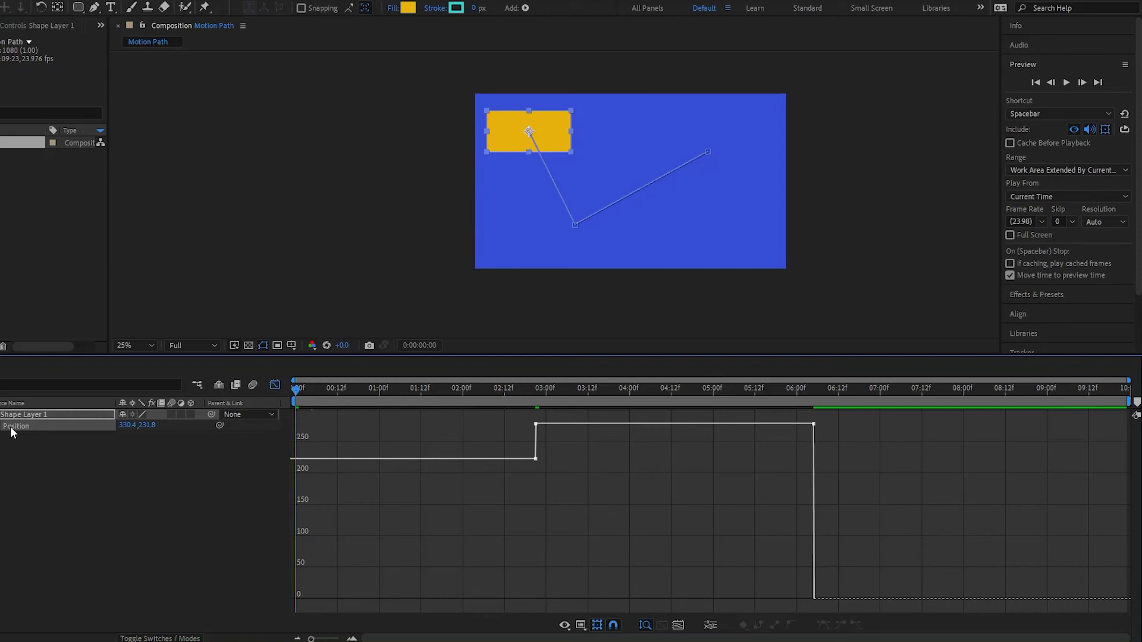
Scrub from the start past the middle keyframe and back to 0:00:02:02 to check the rectangle's constant speed
left_click(10, 426)
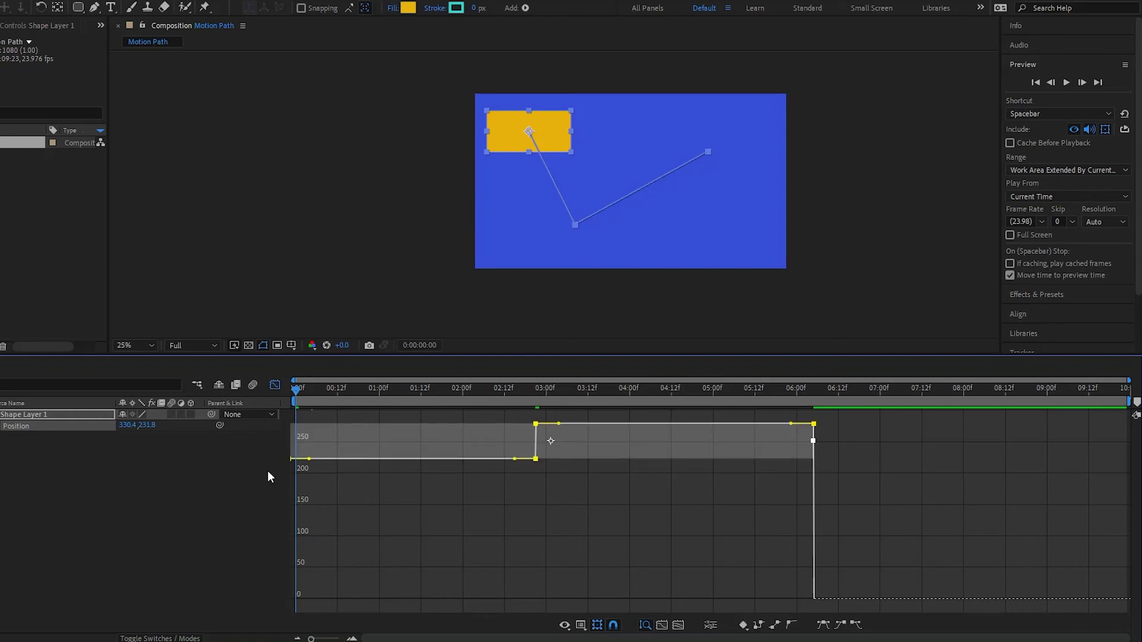
left_click_drag(304, 391, 574, 454)
left_click_drag(556, 512, 472, 548)
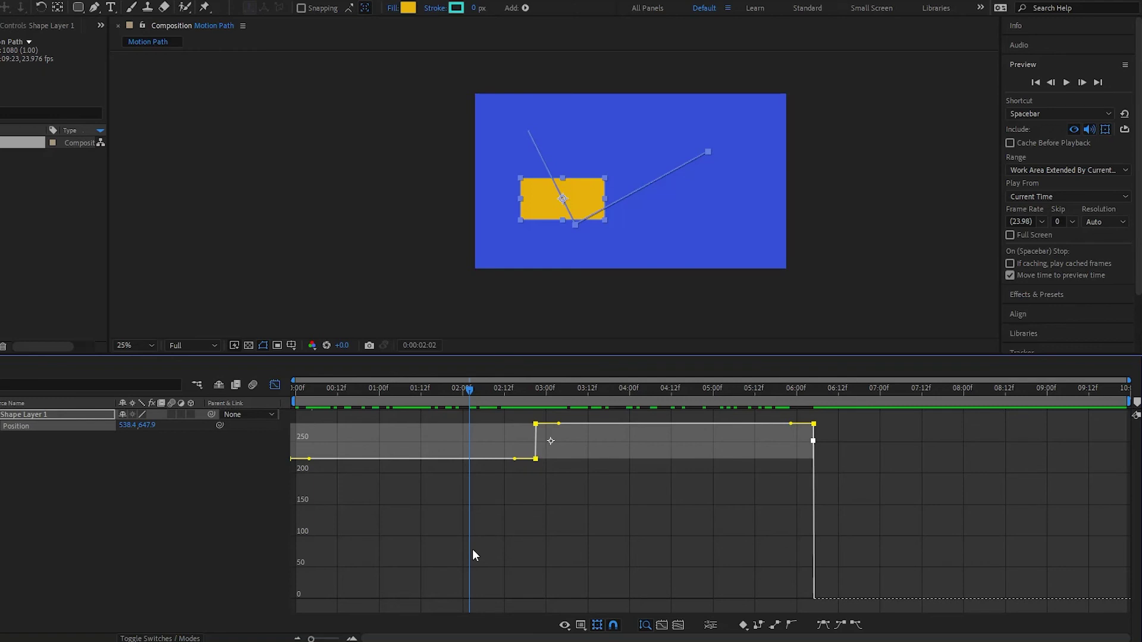
left_click(472, 555)
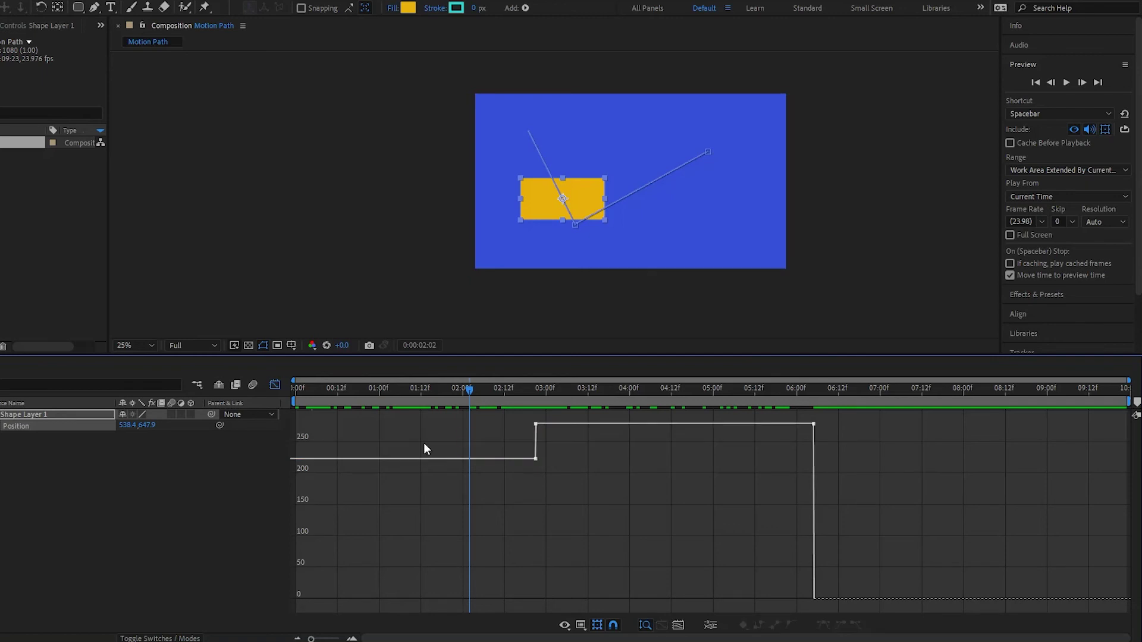
Shift all three Position keyframes later together so that the first one falls at about 0:00:01:06
left_click(34, 426)
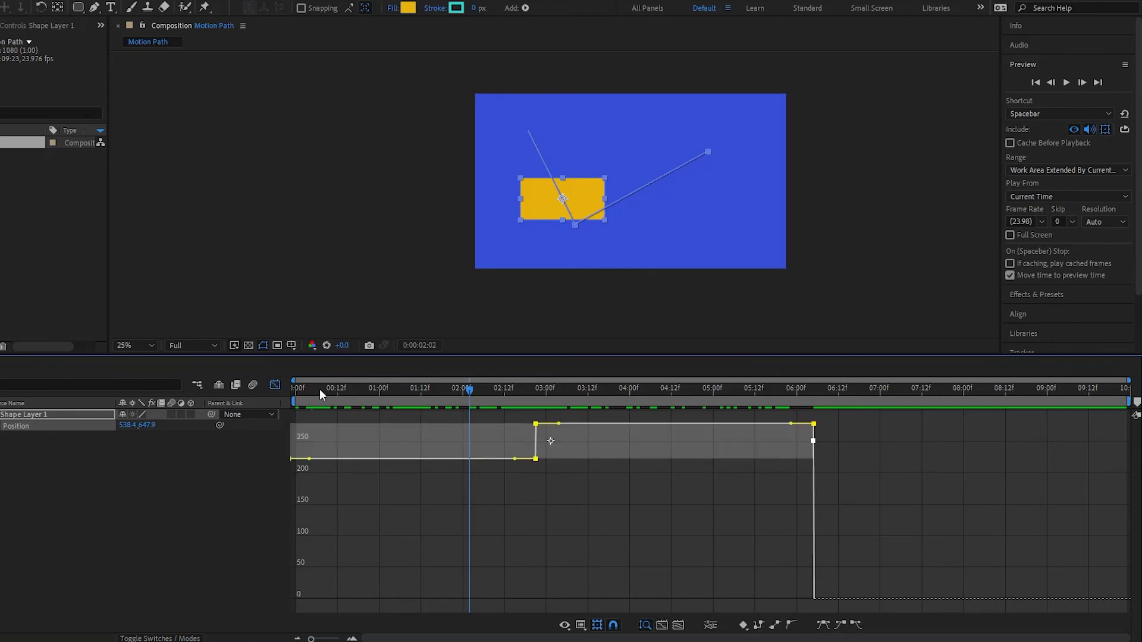
left_click_drag(292, 463, 402, 465)
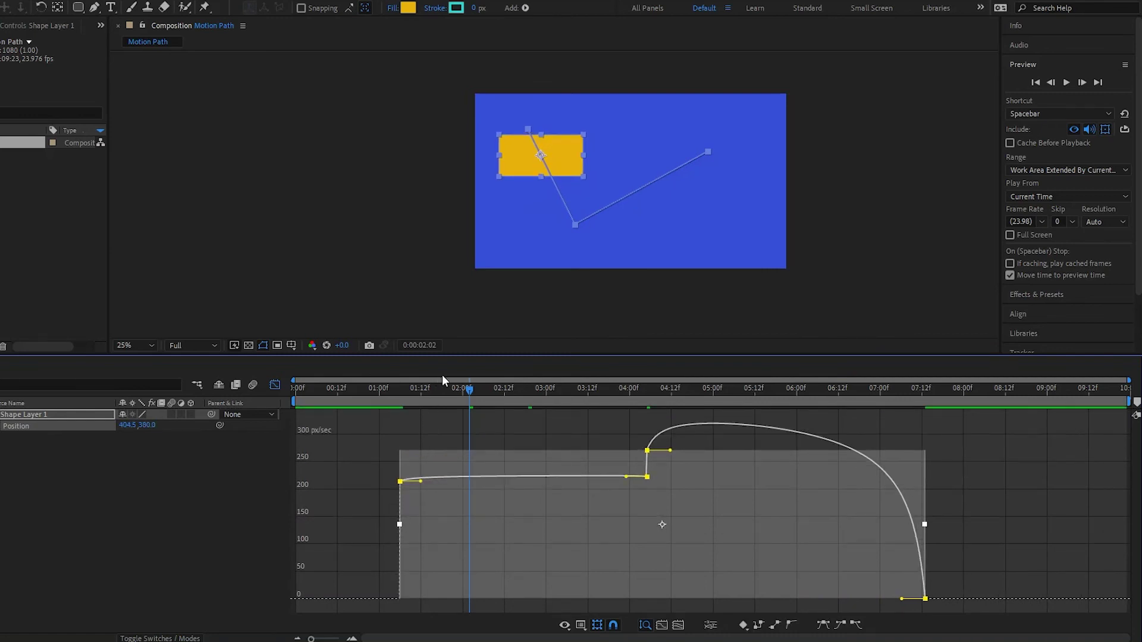
left_click(512, 572)
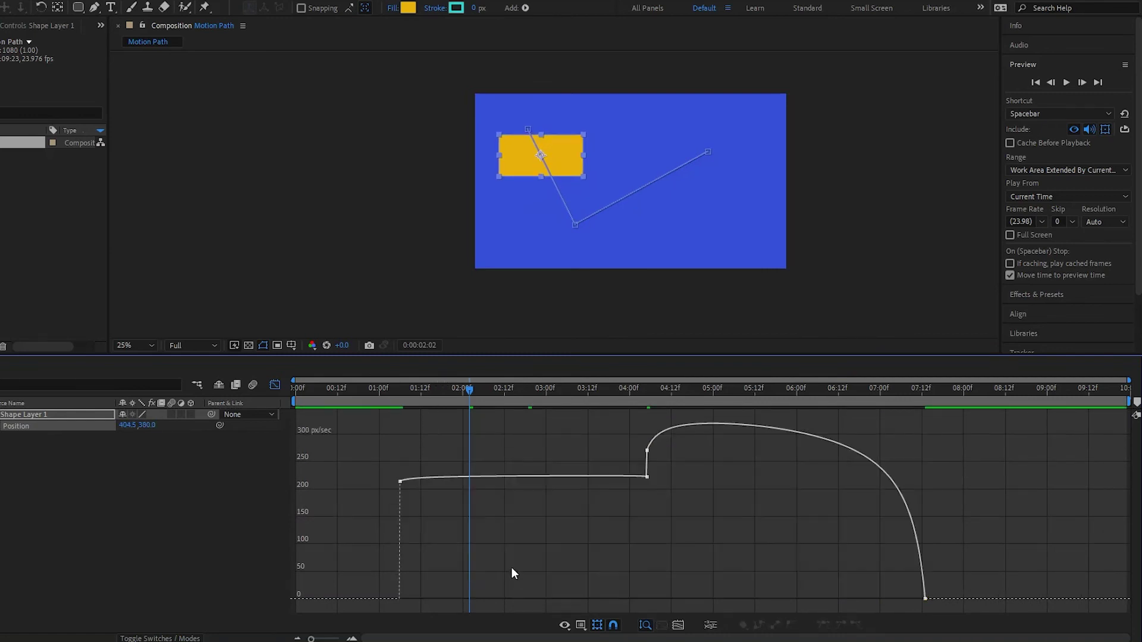
Apply Easy Ease Out to the first and middle Position keyframes
left_click(400, 482)
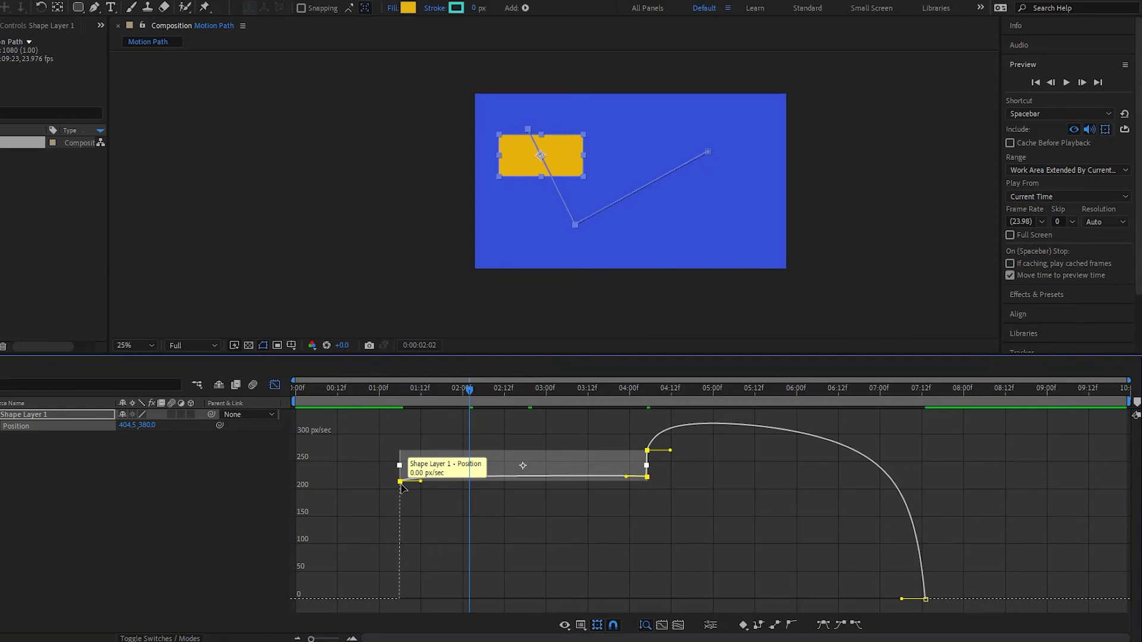
right_click(401, 483)
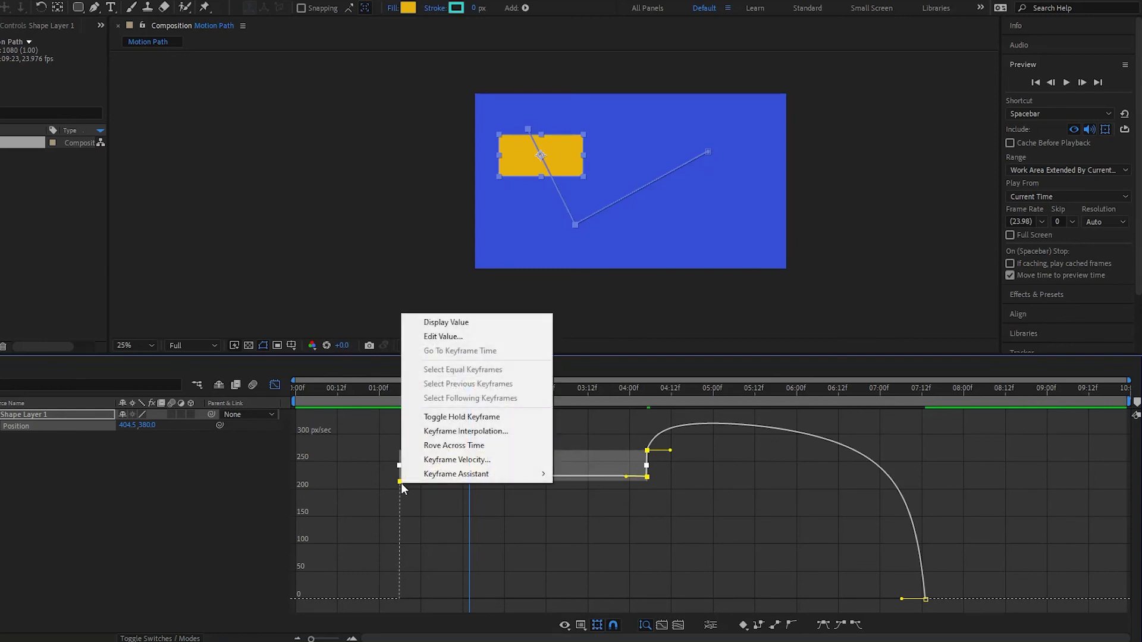
mouse_move(478, 474)
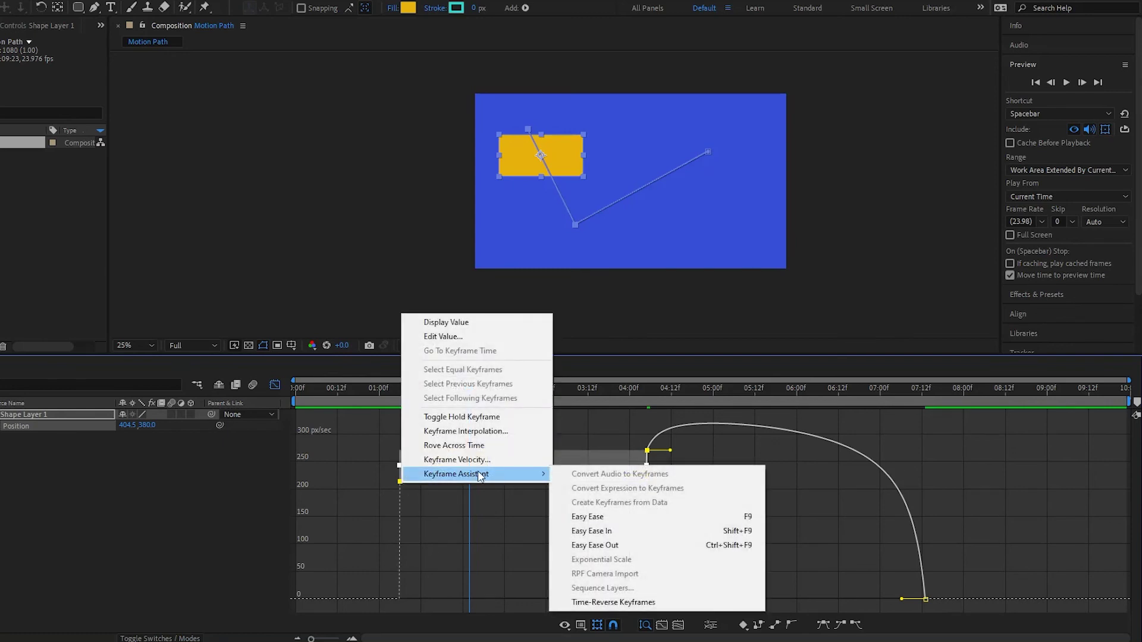
left_click(622, 546)
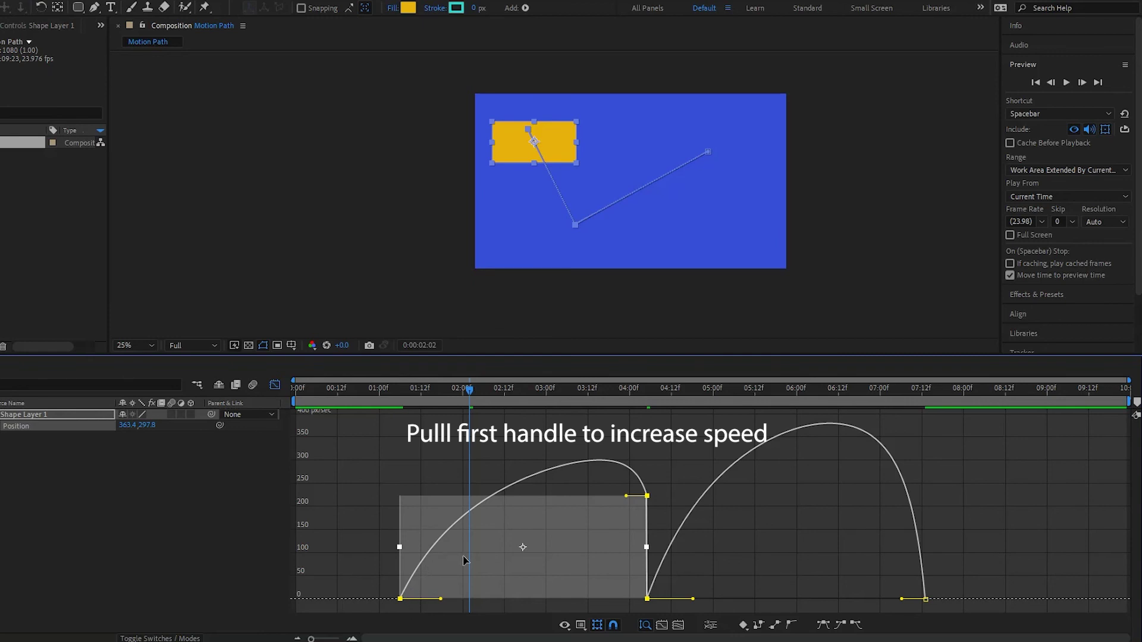
Preview the rectangle's Easy Ease Out motion and undo the last change
key("space")
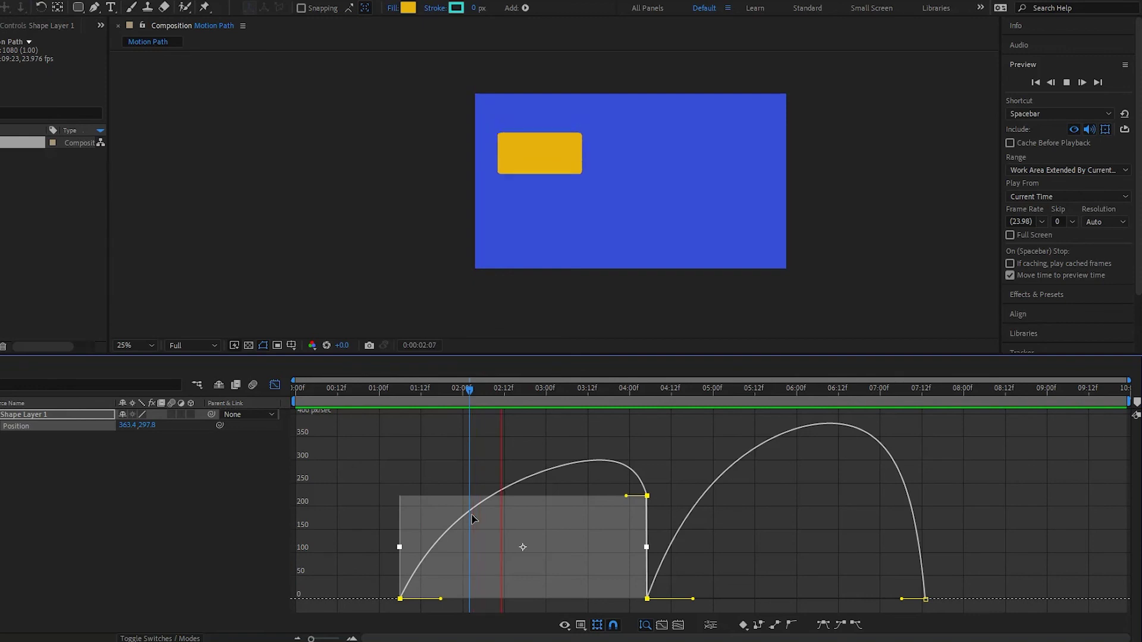
key("space")
key("ctrl+z")
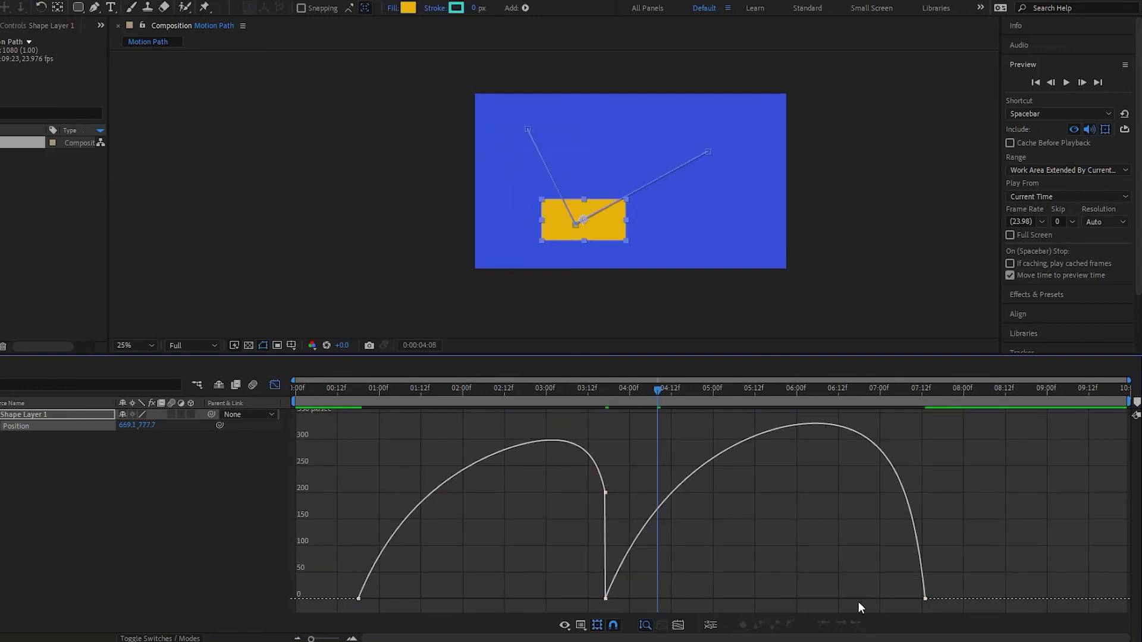
Apply Easy Ease In to the last Position keyframe at 0:00:07:13
left_click(926, 599)
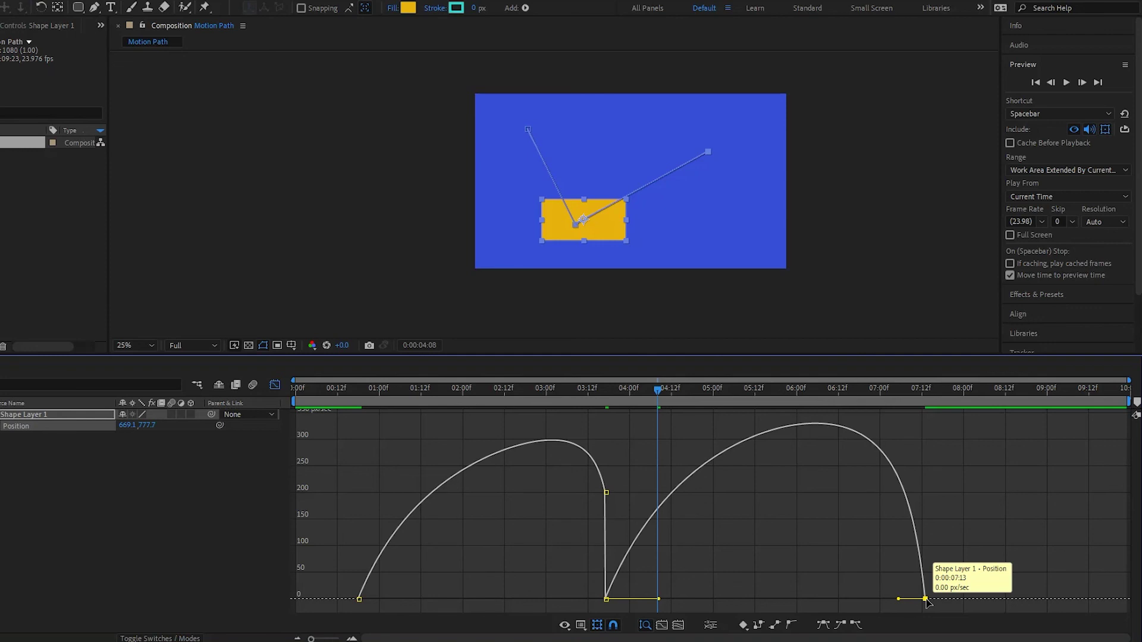
right_click(926, 600)
mouse_move(952, 592)
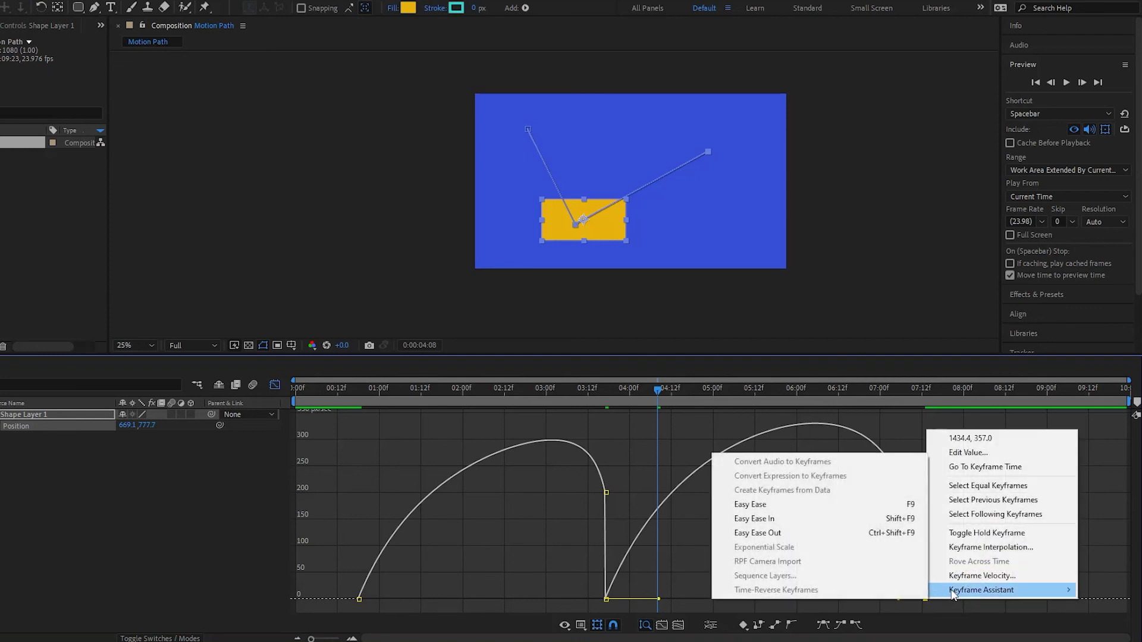
left_click(820, 518)
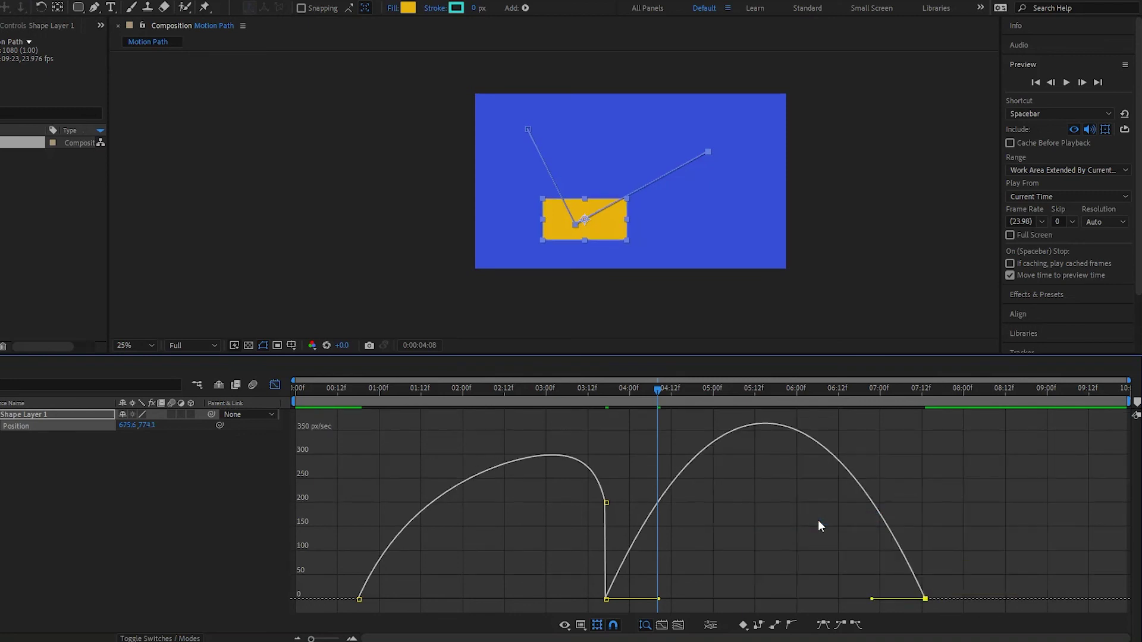
Apply Easy Ease to the middle Position keyframe at 0:00:03:17 and preview the motion
mouse_move(606, 506)
left_click(606, 505)
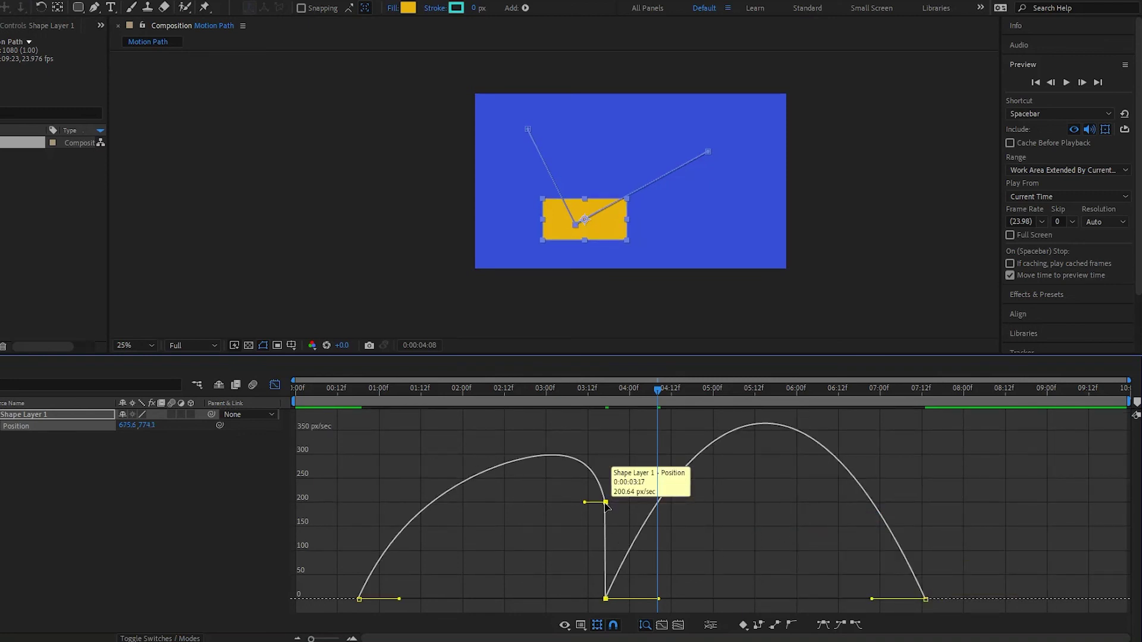
right_click(606, 505)
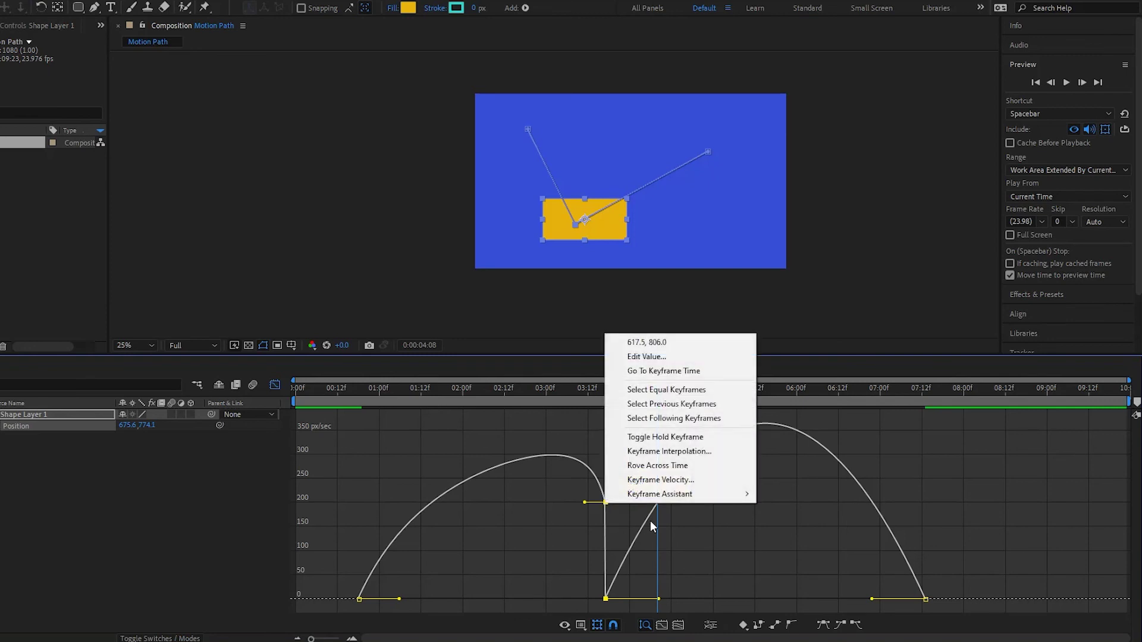
mouse_move(668, 498)
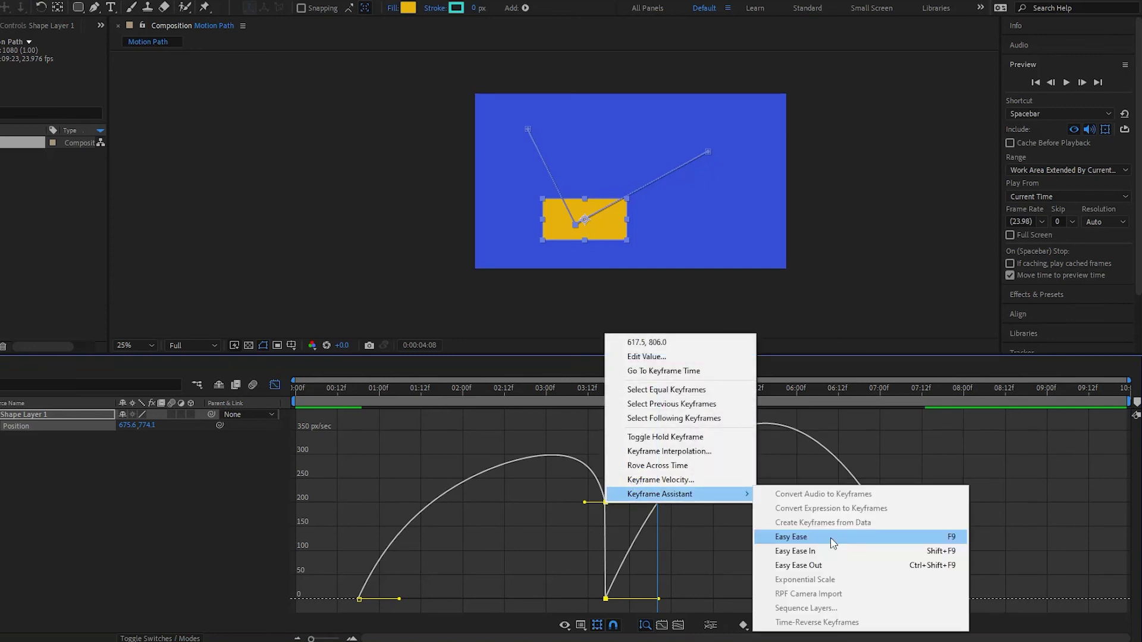
left_click(831, 538)
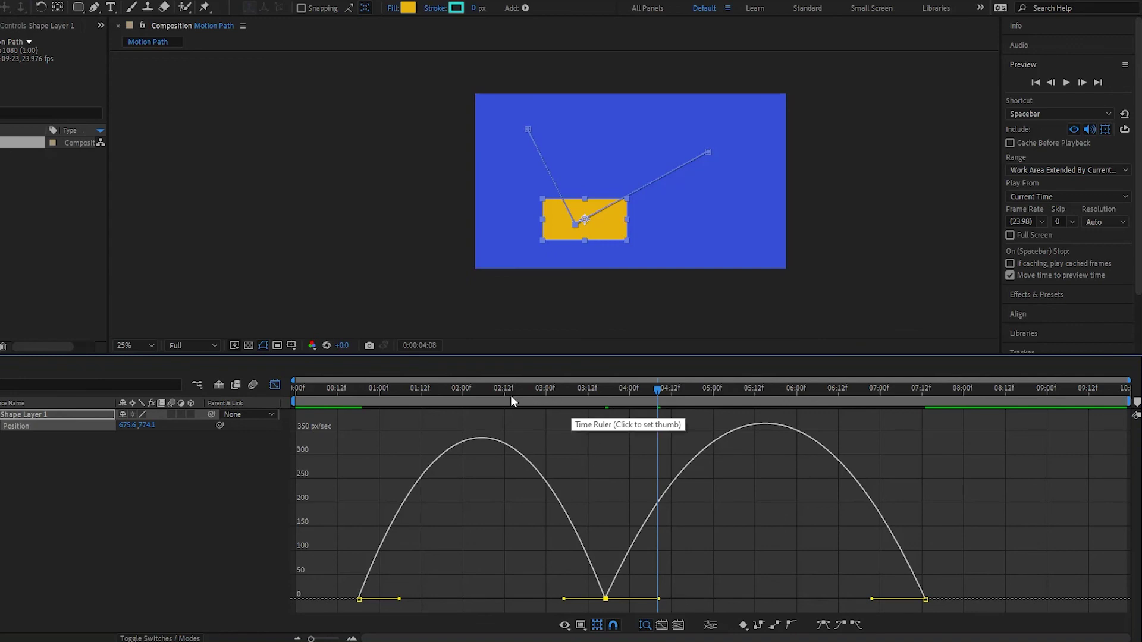
key("space")
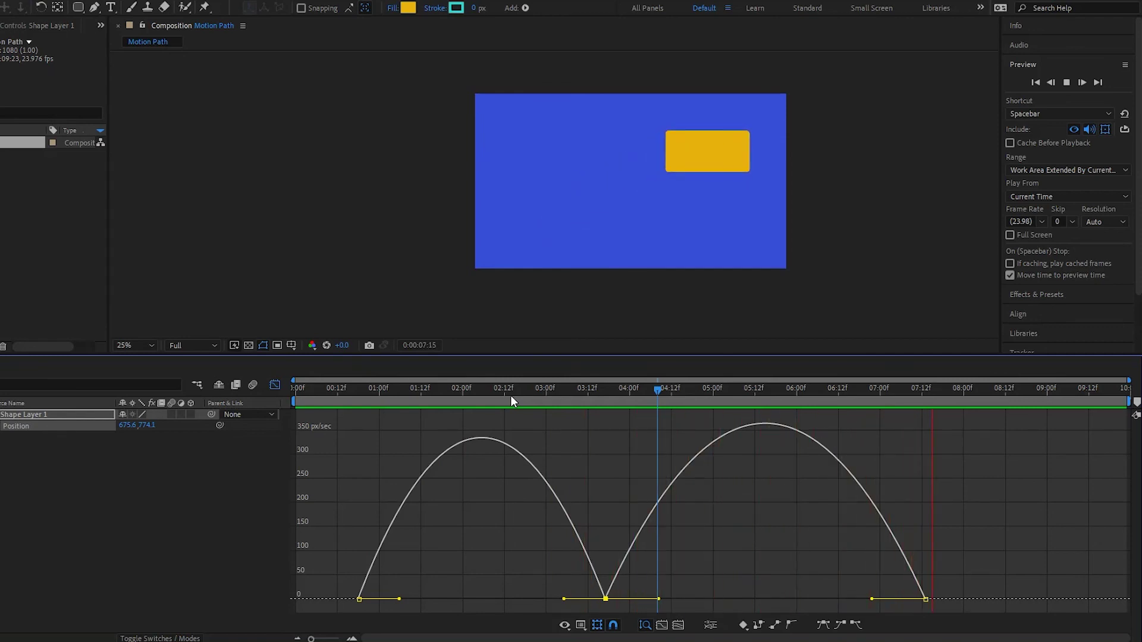
key("space")
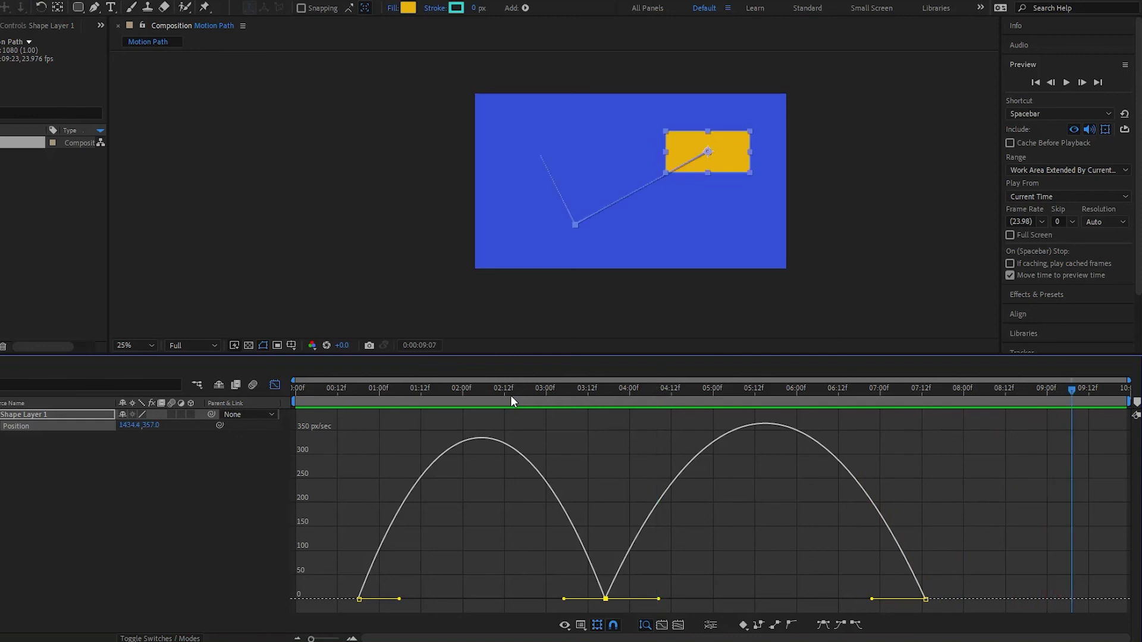
Lengthen the middle keyframe's incoming and outgoing influence handles at zero speed and preview the sharper speed peaks
left_click_drag(564, 599, 506, 605)
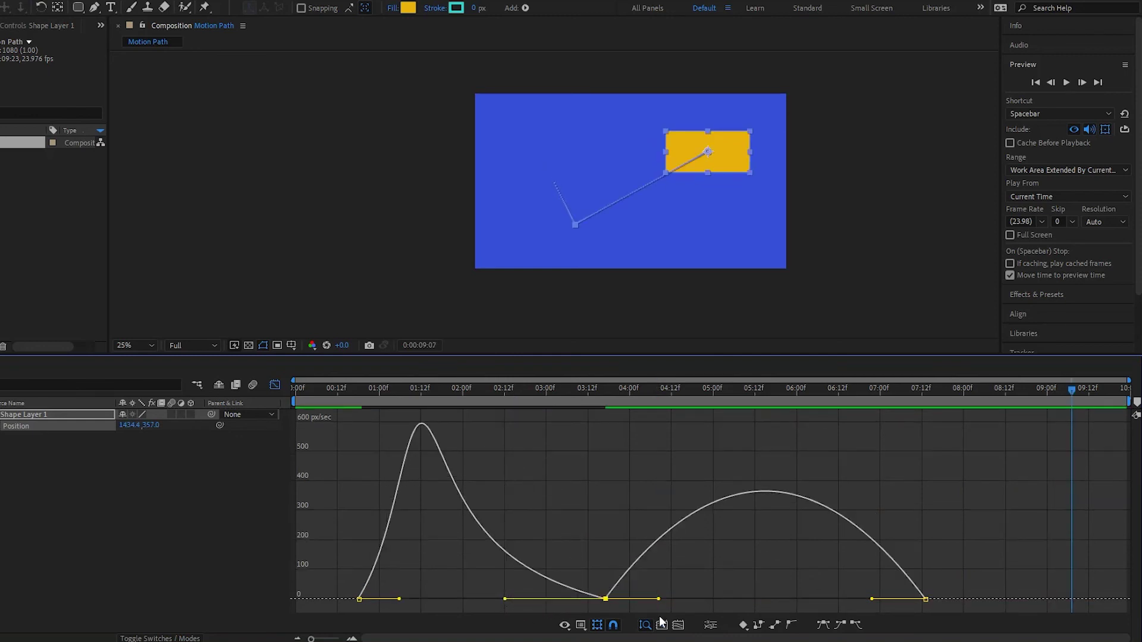
left_click_drag(659, 599, 734, 603)
key("space")
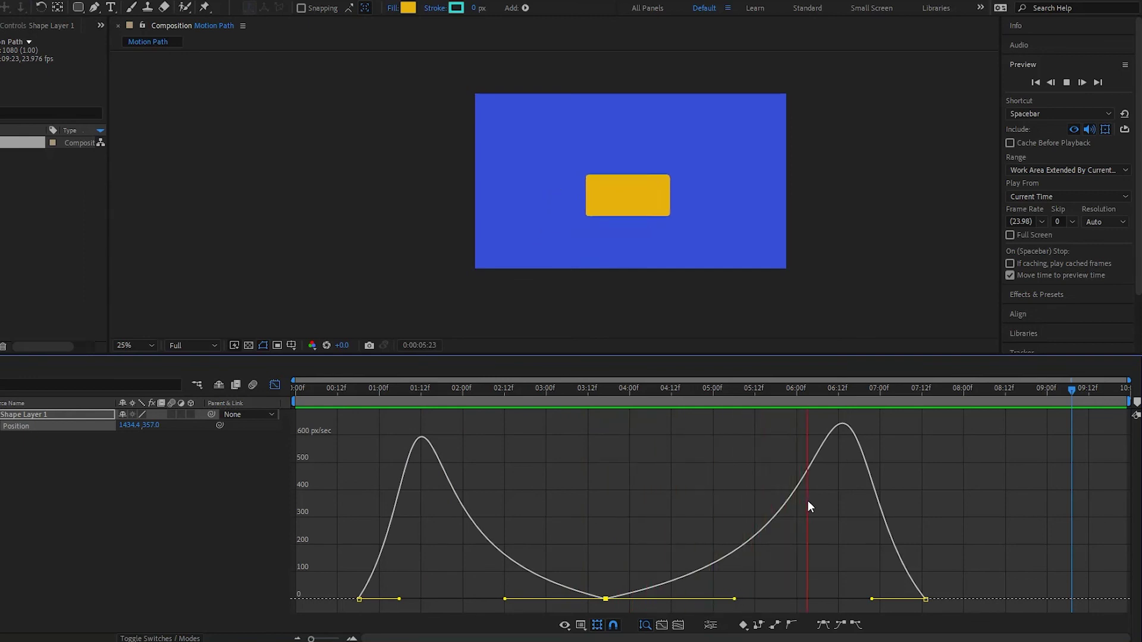
key("space")
Convert all three Position keyframes to Linear, try Easy Ease on them, and set them back to Linear
left_click_drag(943, 604, 305, 534)
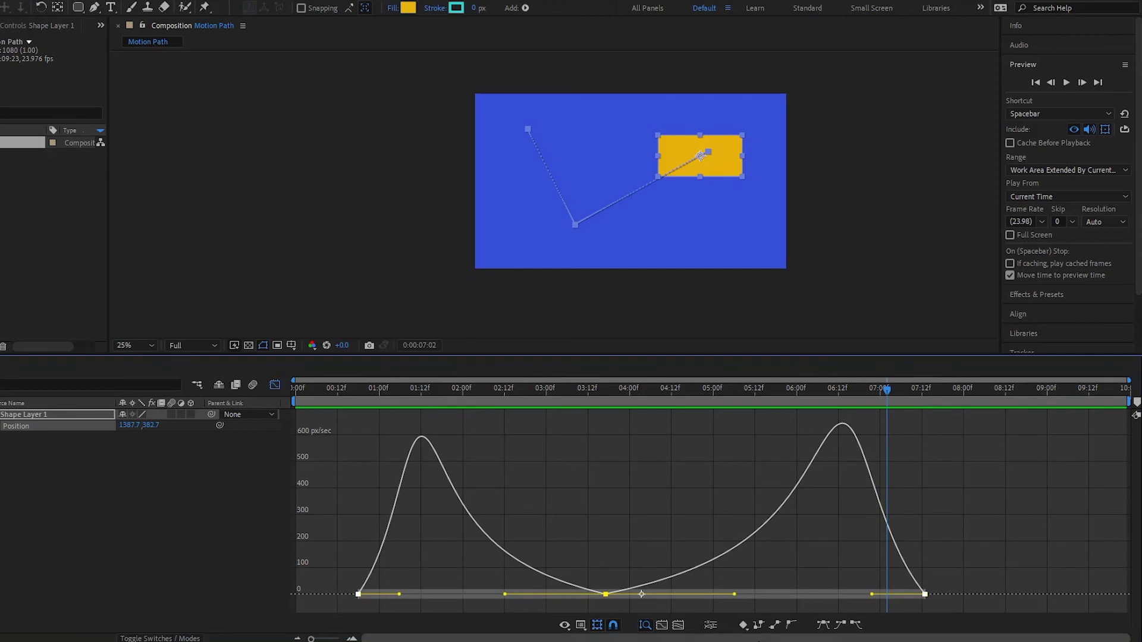
left_click(774, 626)
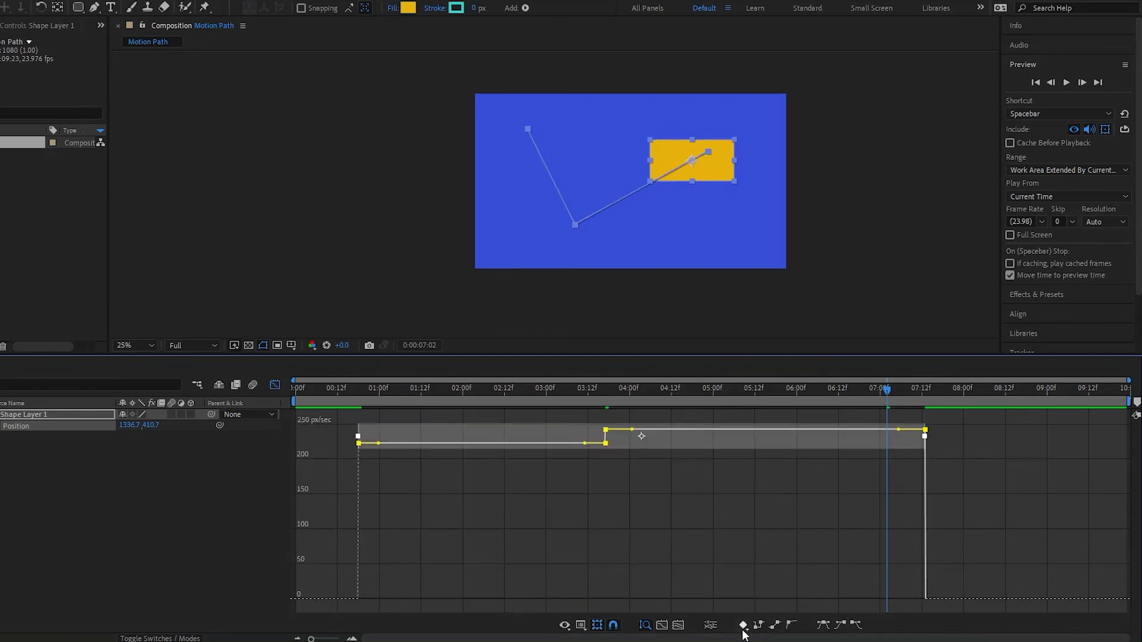
left_click(823, 626)
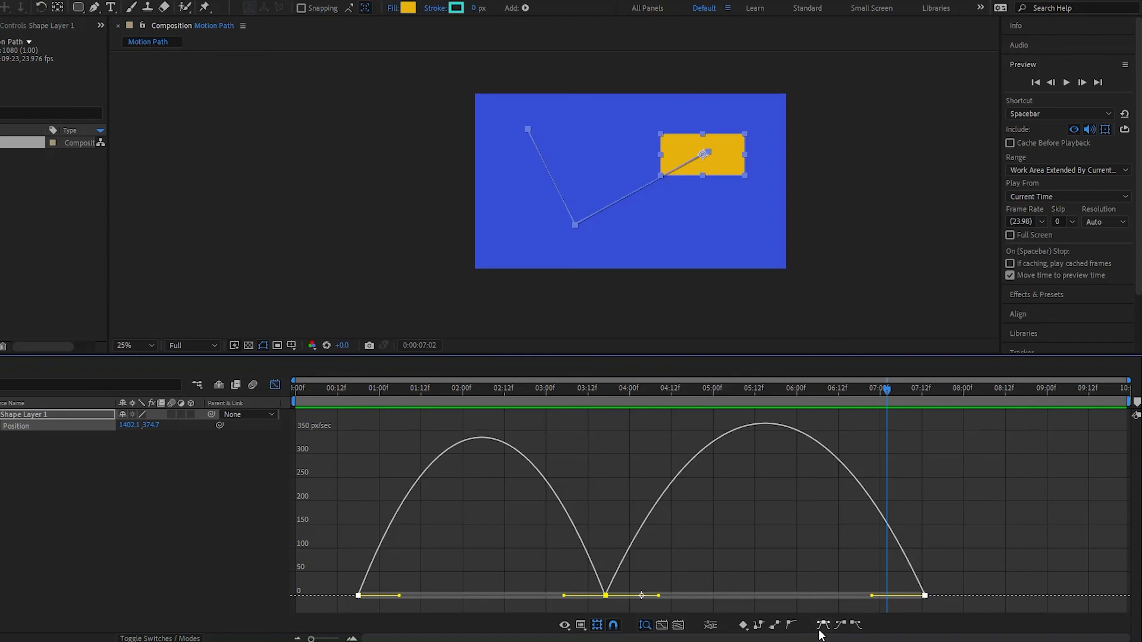
left_click(771, 627)
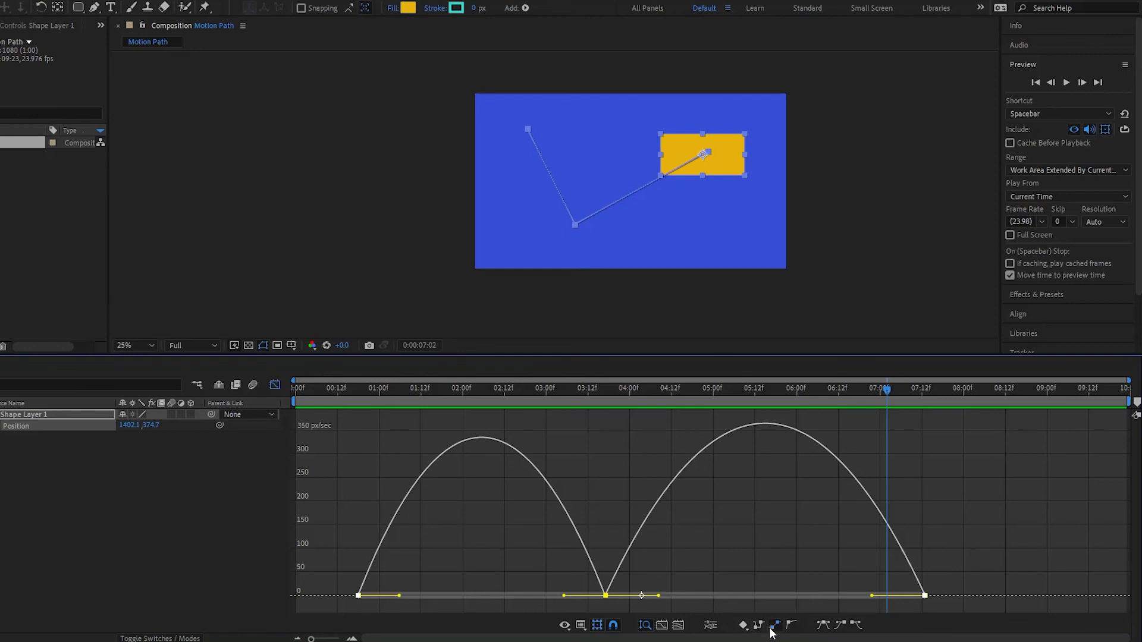
Return to the layer bar view and examine the Keyframe Assistant easing options for the first Position keyframe
left_click(275, 386)
left_click(430, 475)
left_click(358, 427)
right_click(358, 426)
mouse_move(429, 587)
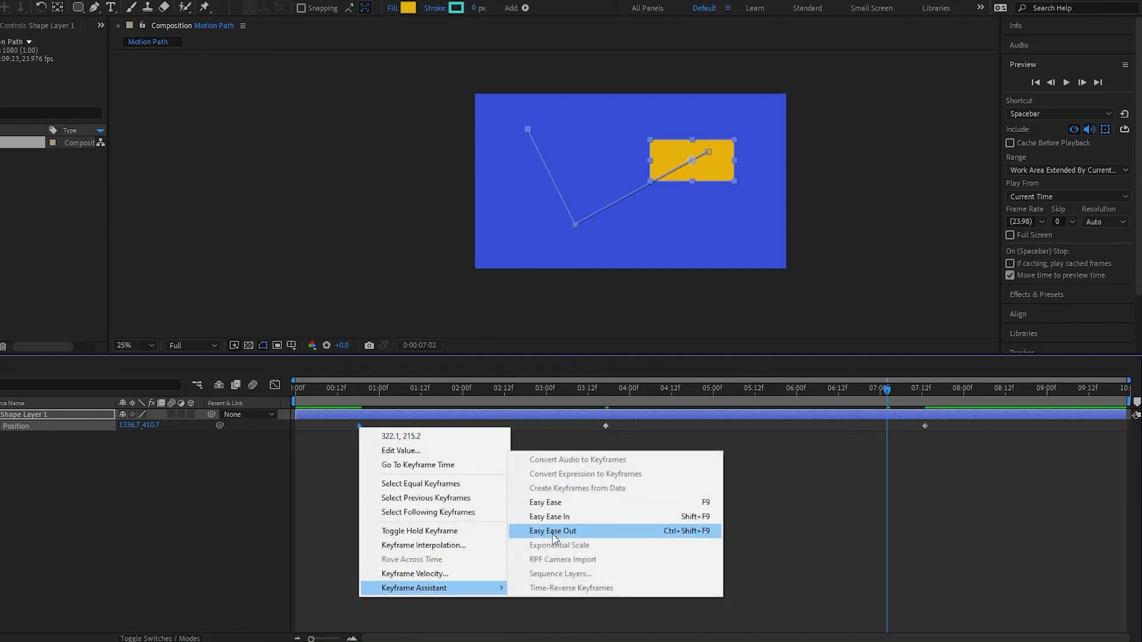
left_click(800, 461)
Apply Easy Ease to all three Position keyframes and check their curves in the speed graph
left_click_drag(1033, 470, 351, 413)
key("F9")
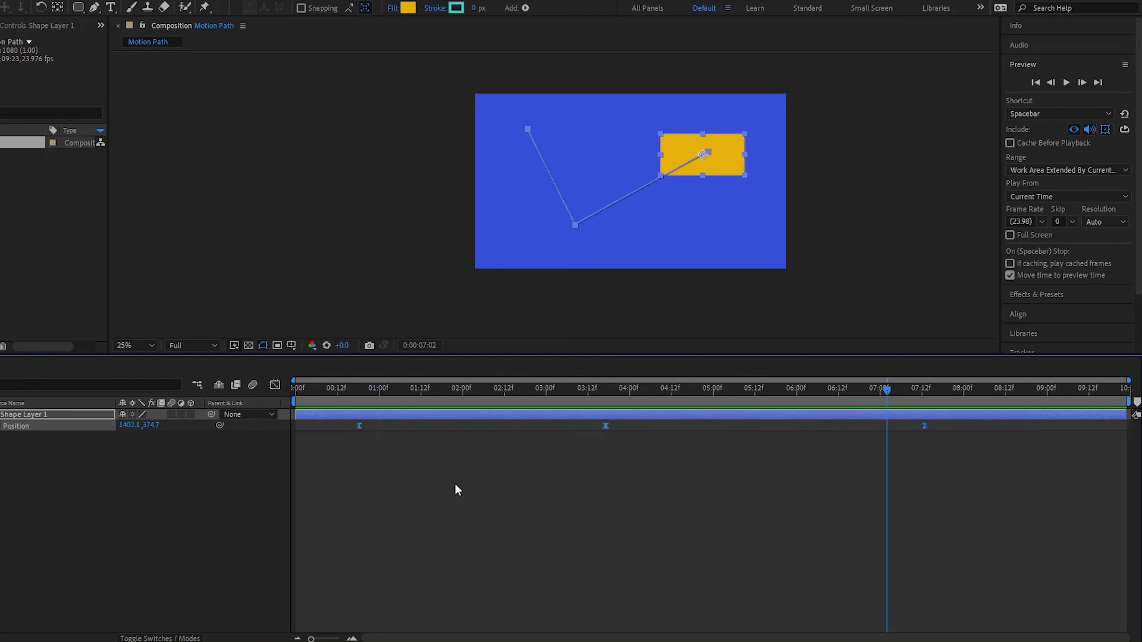
left_click_drag(584, 391, 314, 390)
left_click(274, 386)
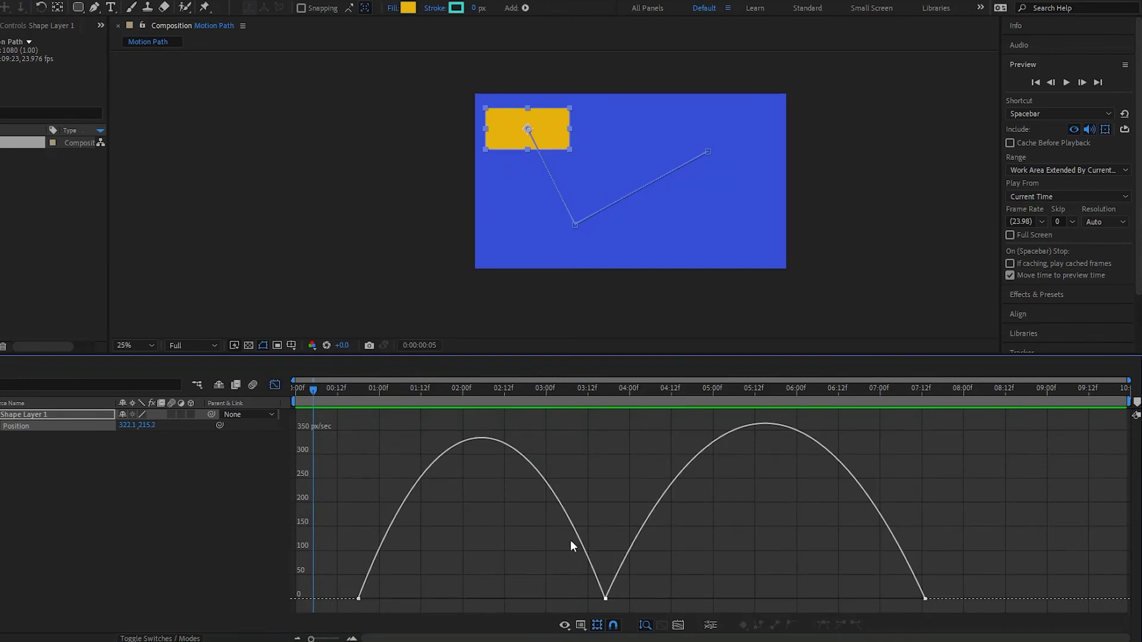
Add a Position keyframe at 0:00:02:02, near the peak of the first speed curve
left_click(274, 385)
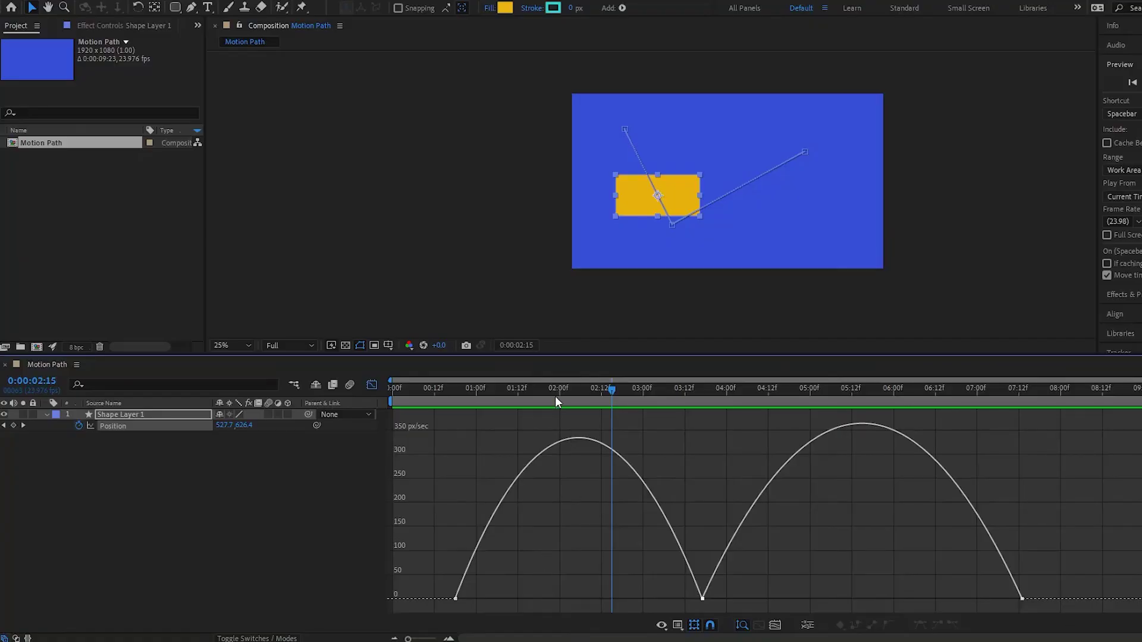
mouse_move(555, 402)
left_mouse_down()
mouse_move(536, 400)
mouse_move(567, 403)
left_mouse_up()
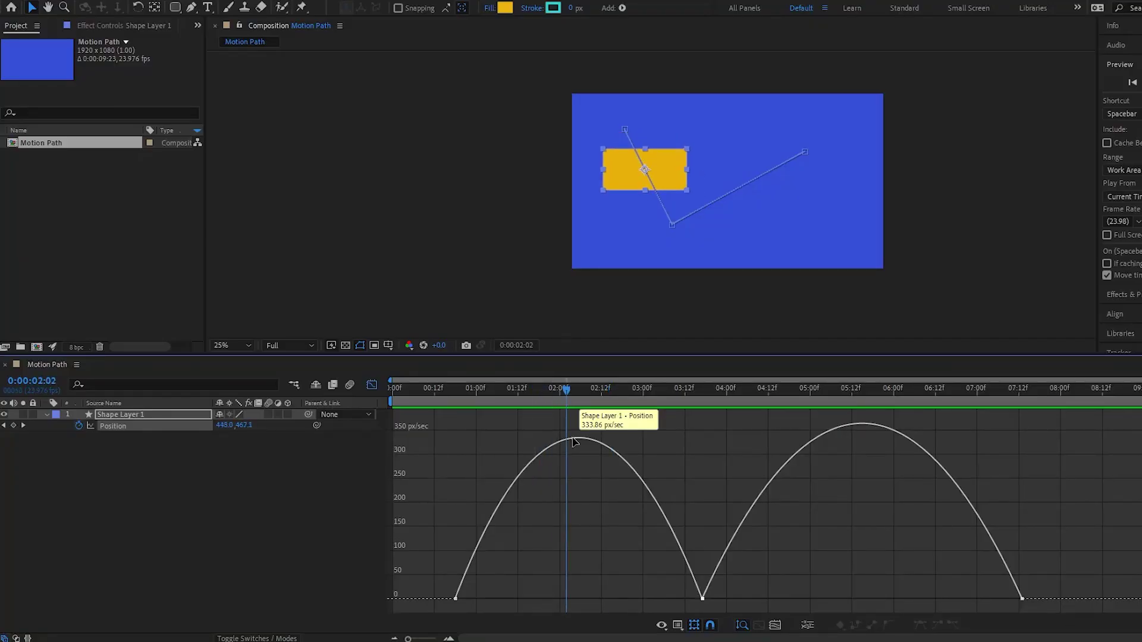
left_click(14, 427)
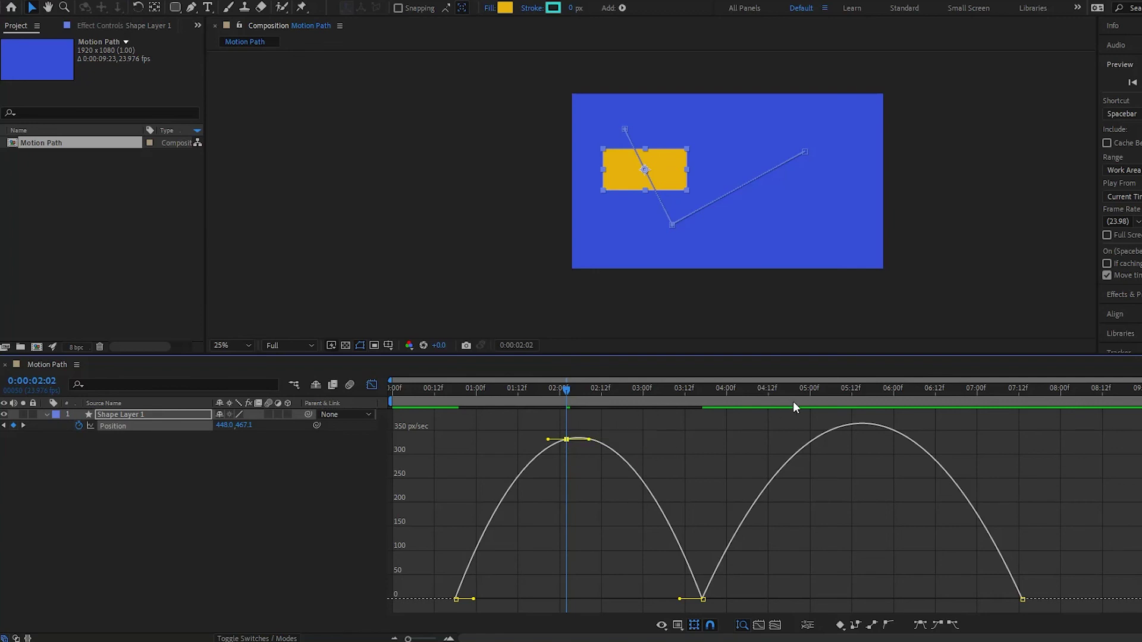
Add a Position keyframe at 0:00:05:12 and pull its outgoing handle down and out to lower the speed leaving it
left_click(847, 388)
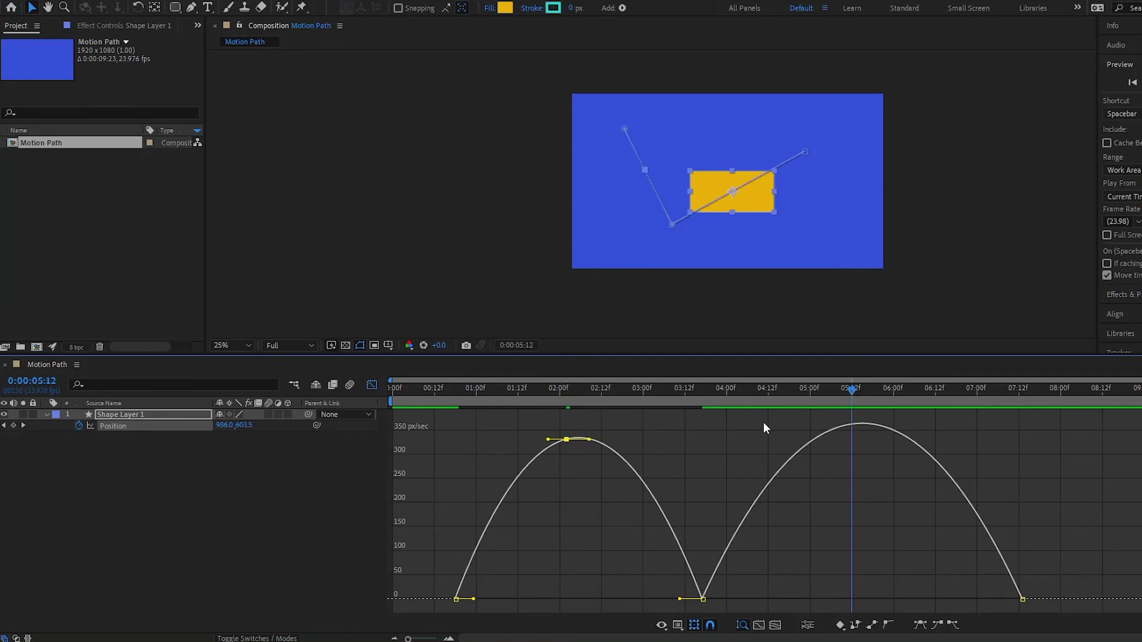
left_click(13, 426)
left_click_drag(879, 424, 901, 439)
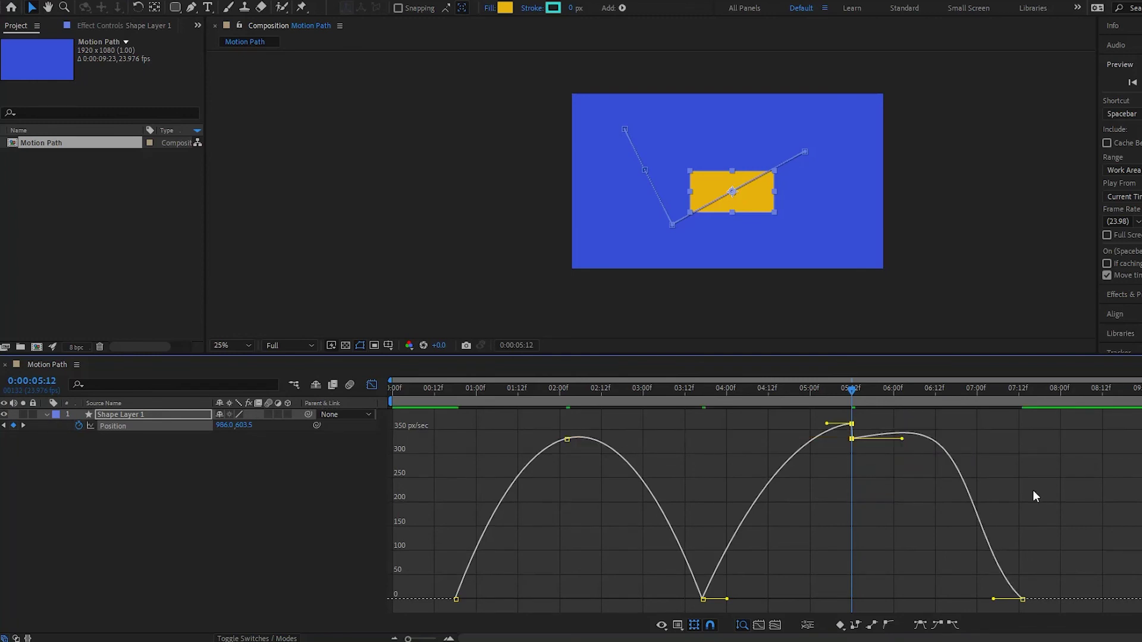